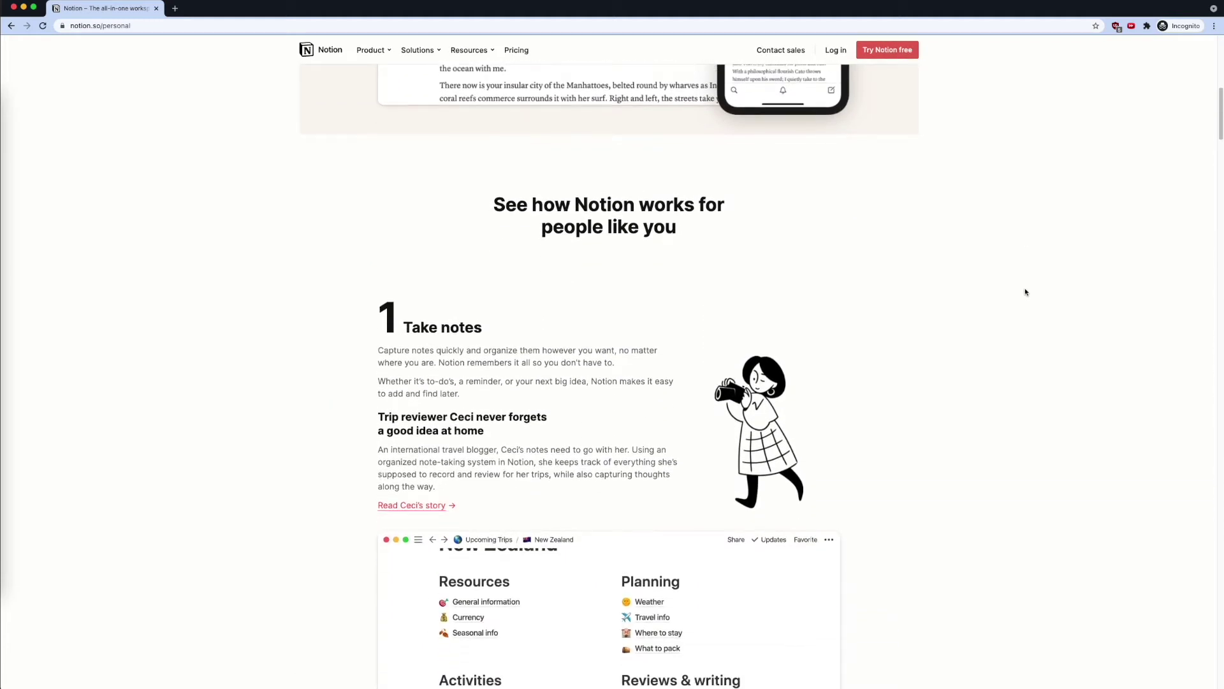
Scroll through notion.so/personal to review its personal-use features
scroll(1025, 292, down, 10)
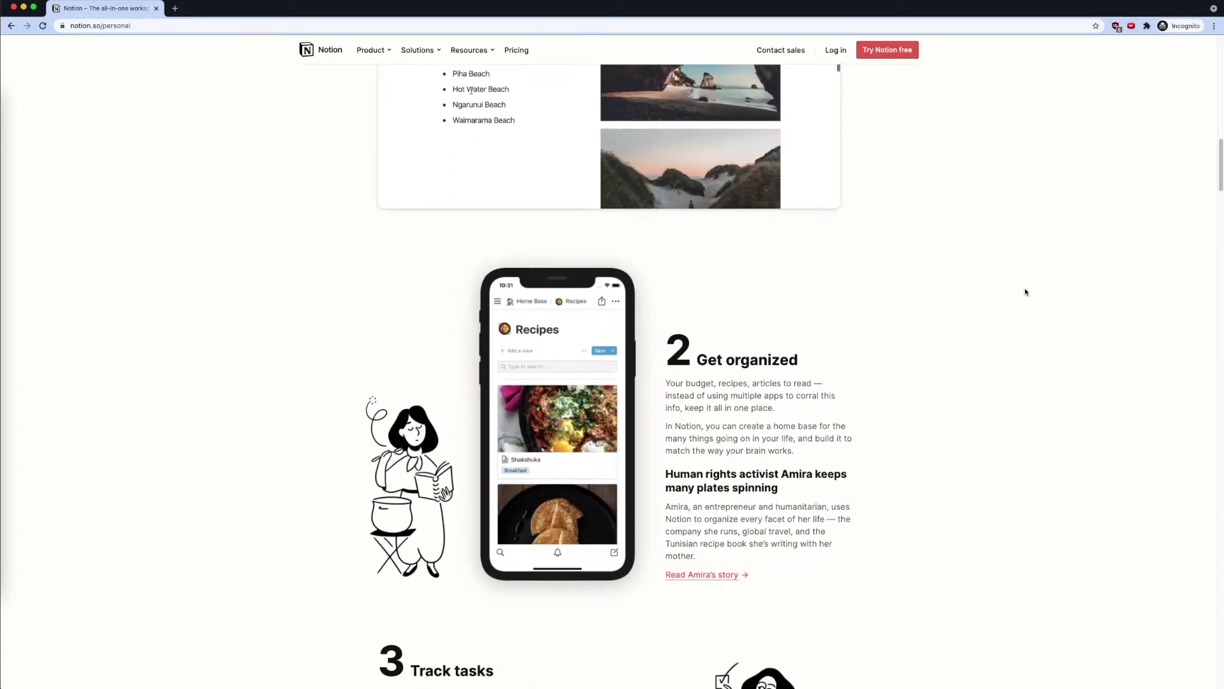
scroll(1025, 292, down, 8)
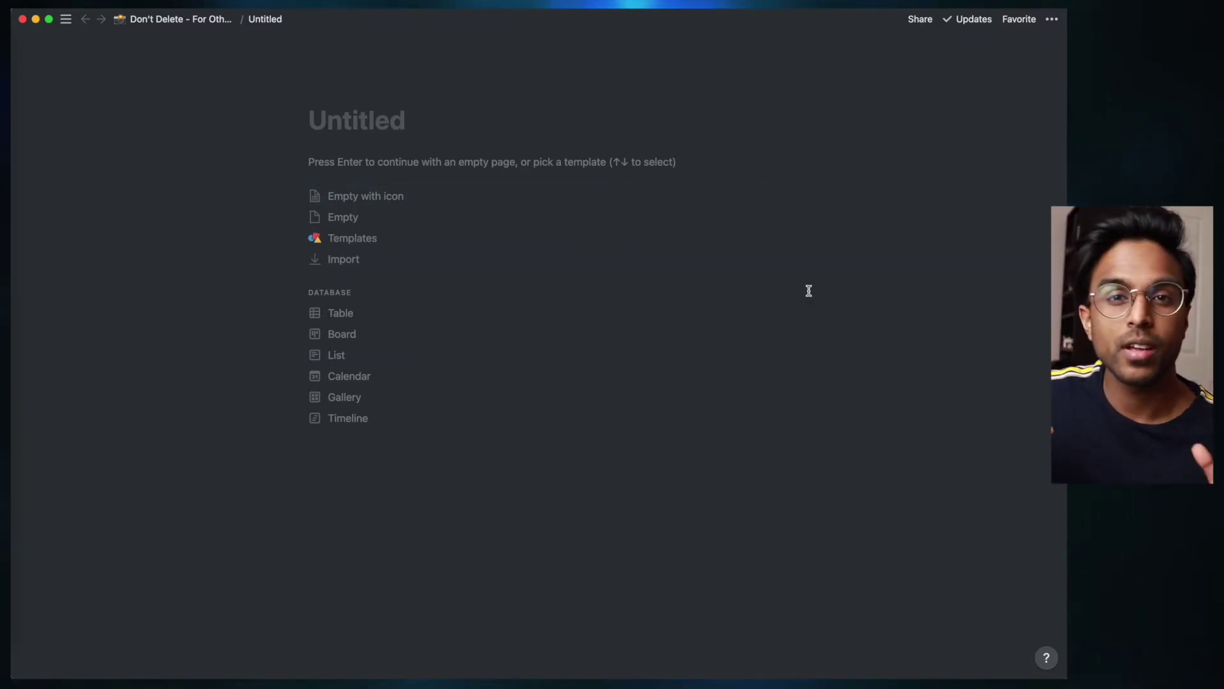
Add a misty mountain Unsplash photo, found by searching 'mist', as the page cover
click(411, 91)
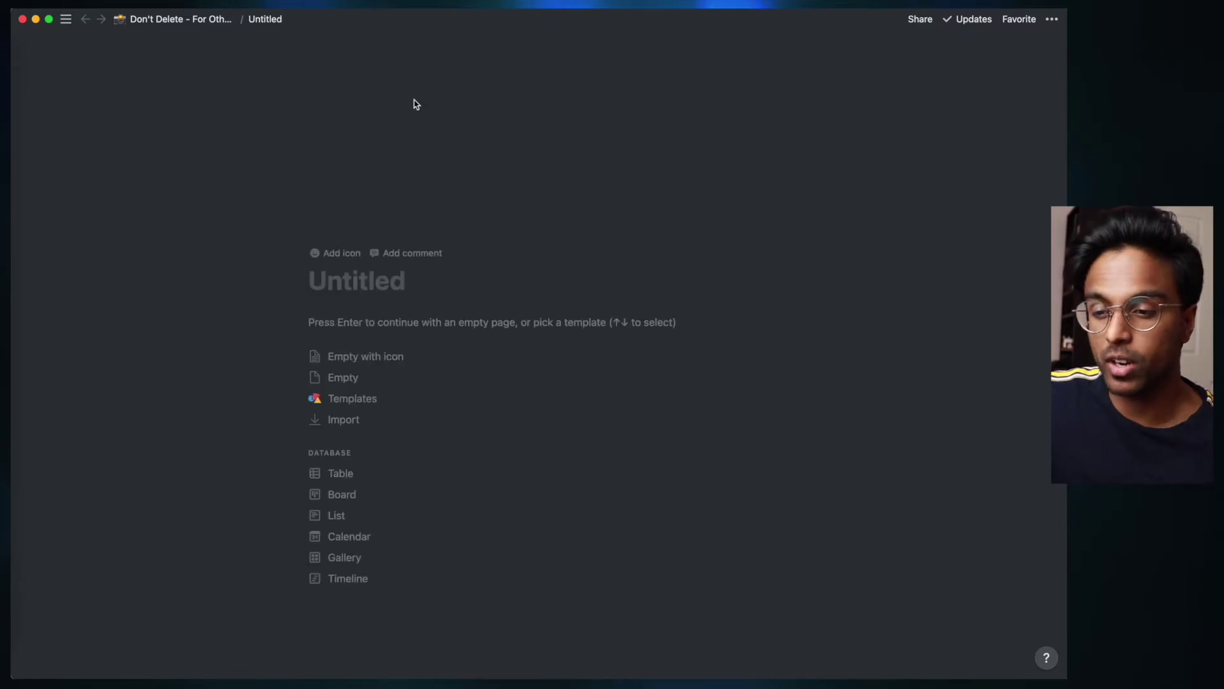
click(685, 218)
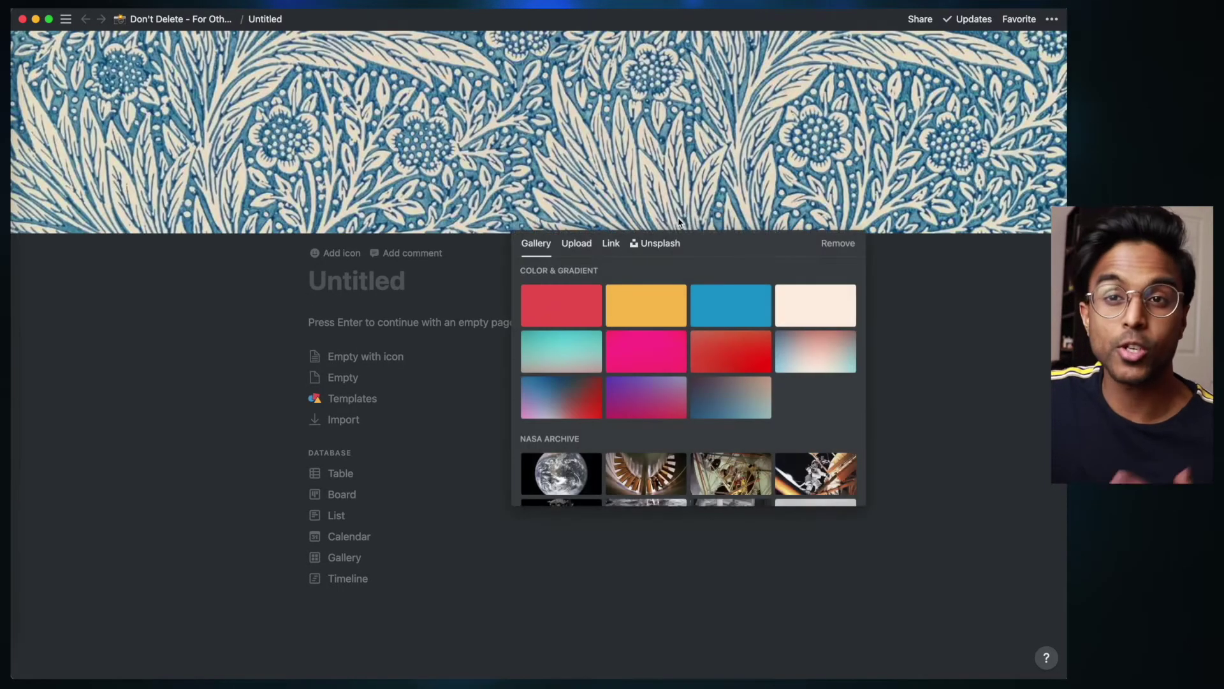
scroll(686, 364, down, 3)
click(572, 242)
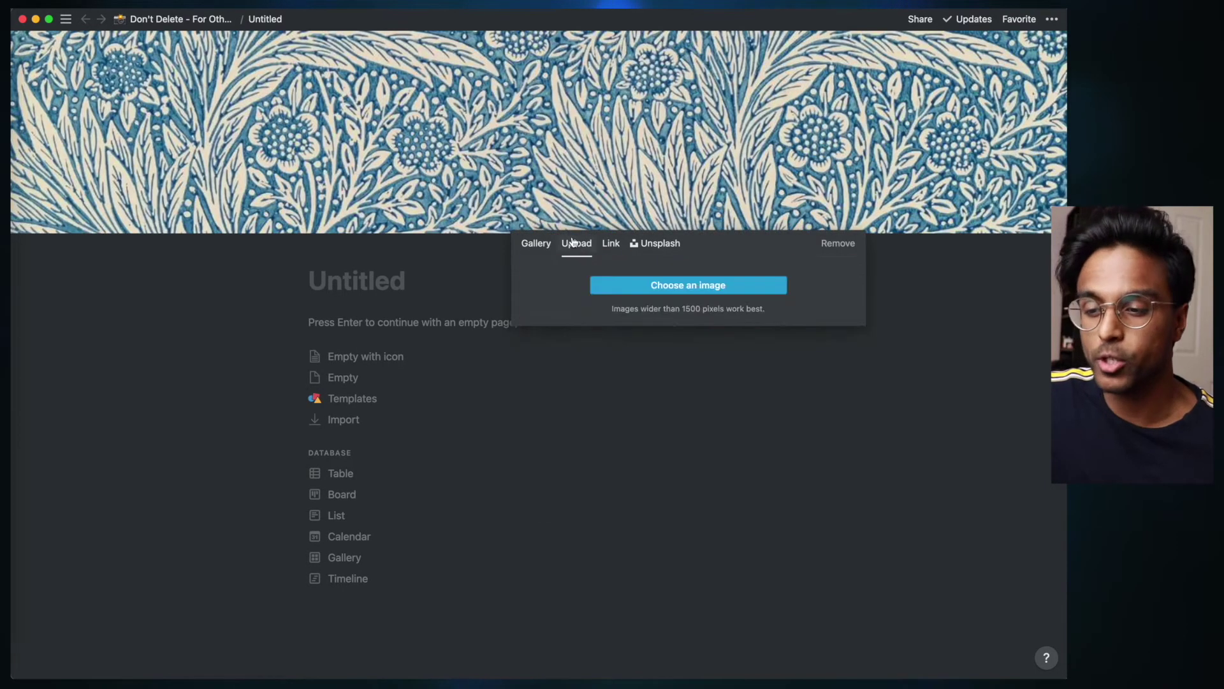
click(611, 245)
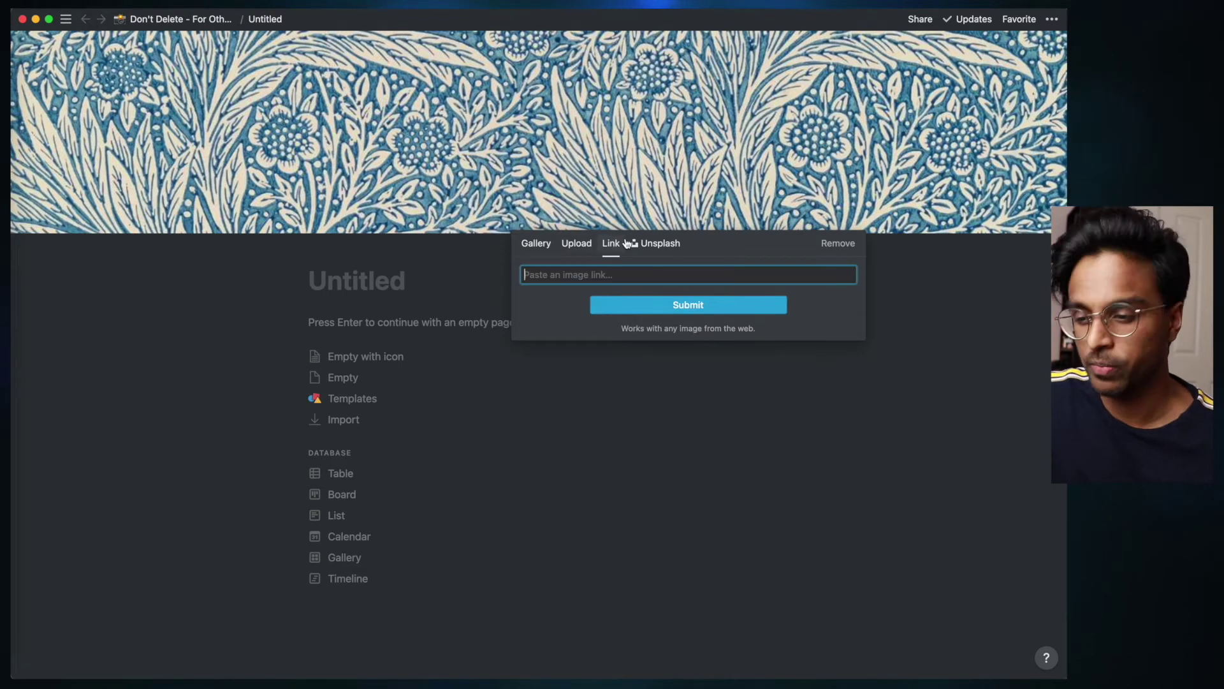
click(640, 244)
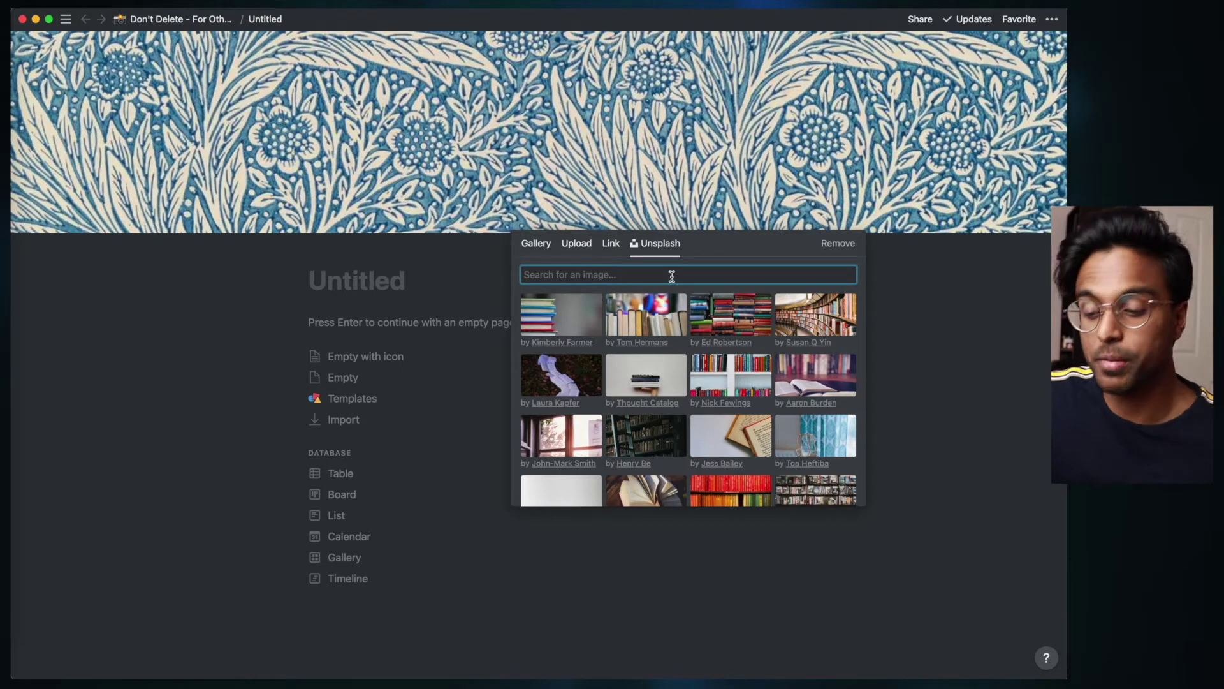
text(misty mountain)
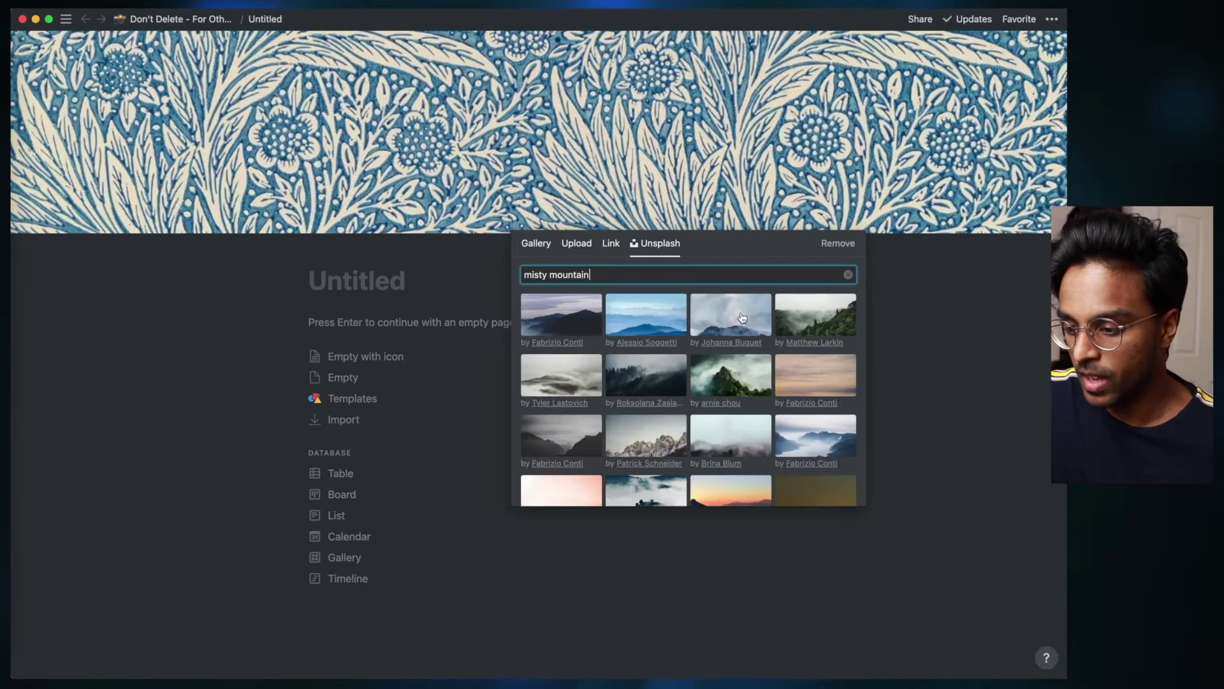
scroll(784, 370, down, 8)
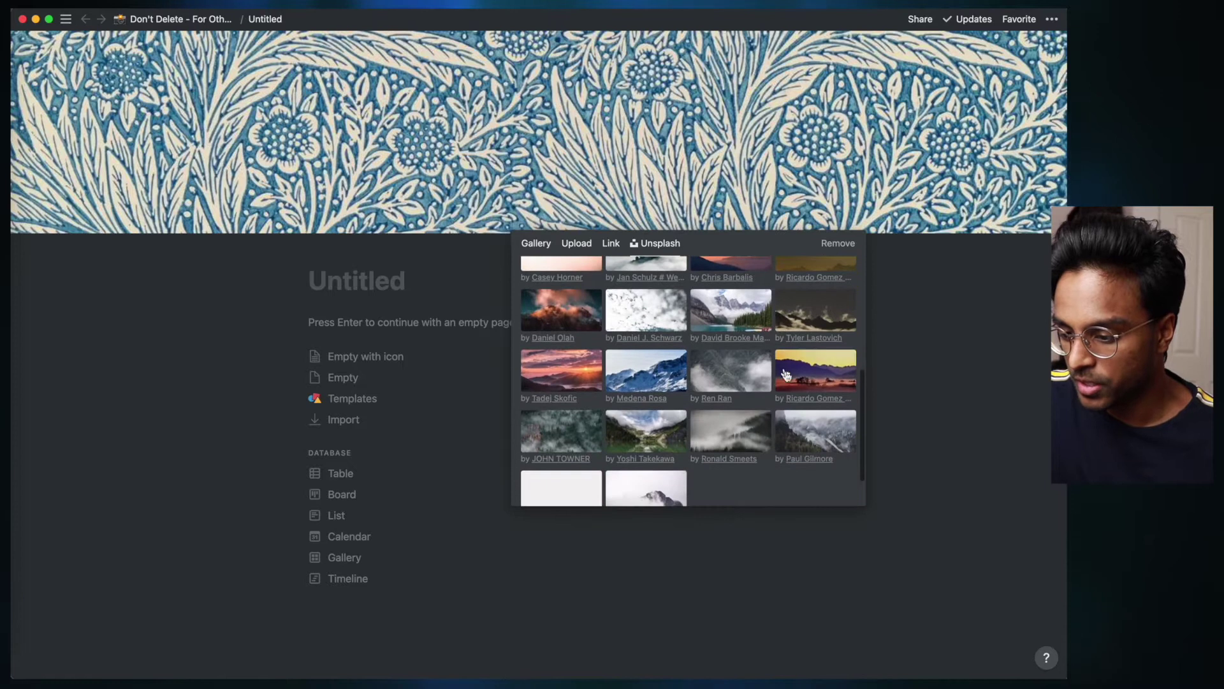
click(813, 432)
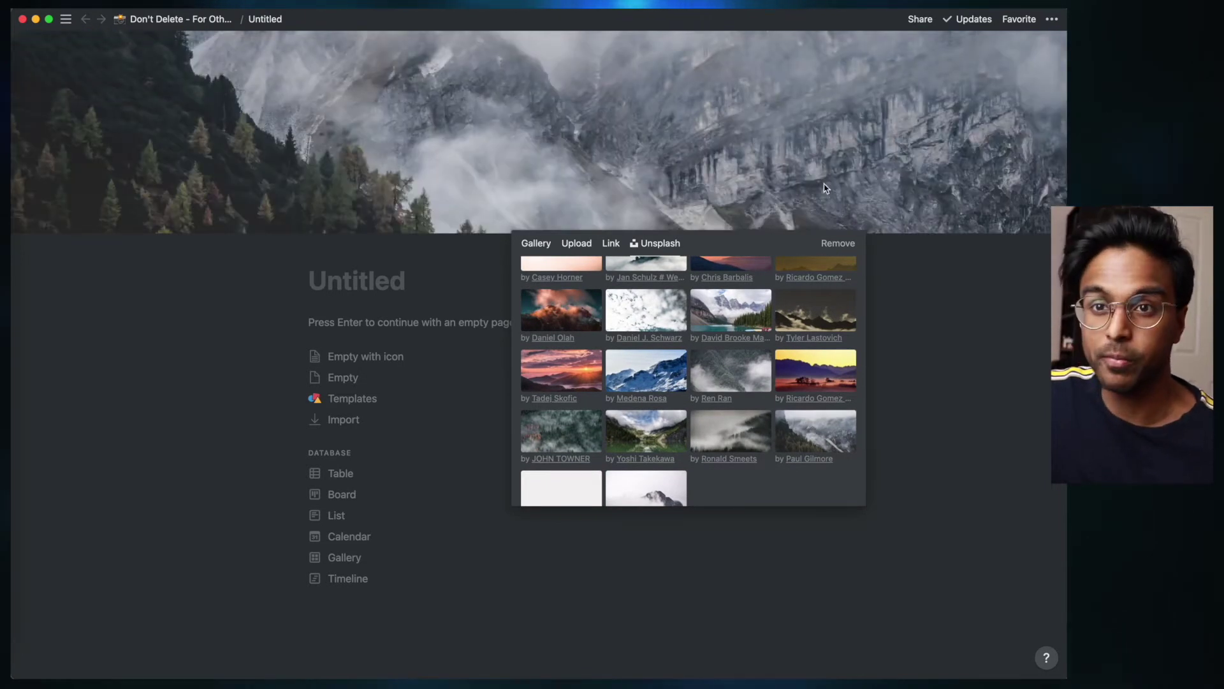
click(825, 188)
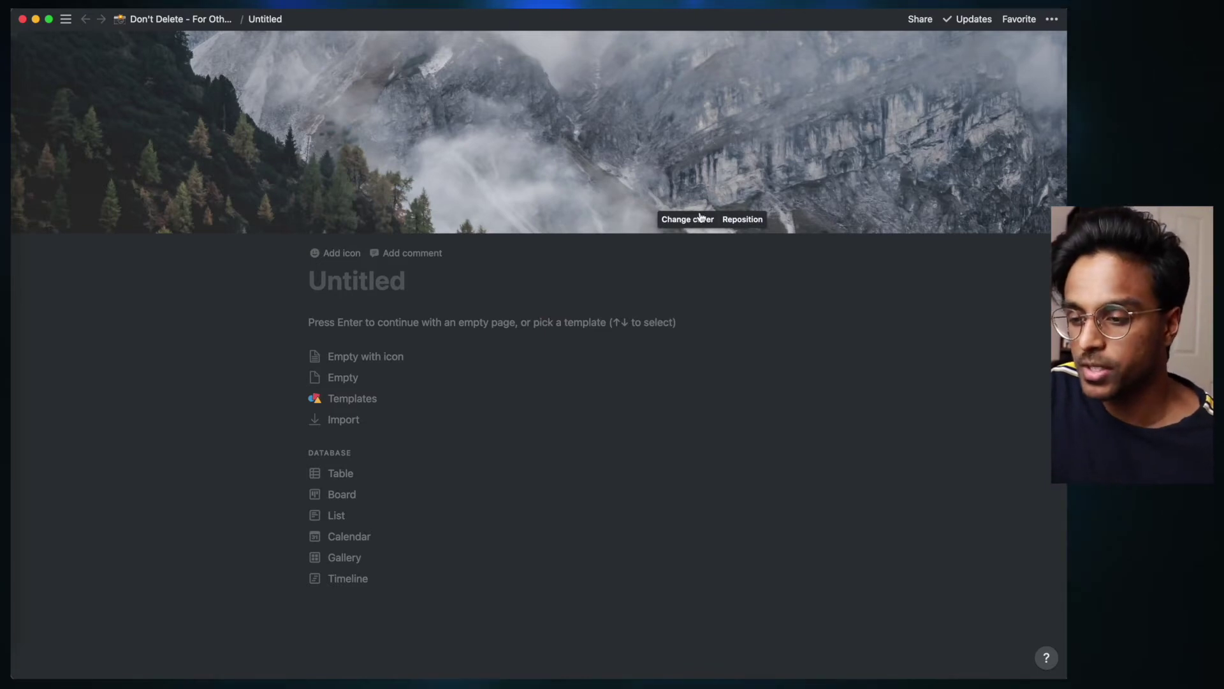
Reposition the cover photo upward so the forest shows, and save the position
click(749, 219)
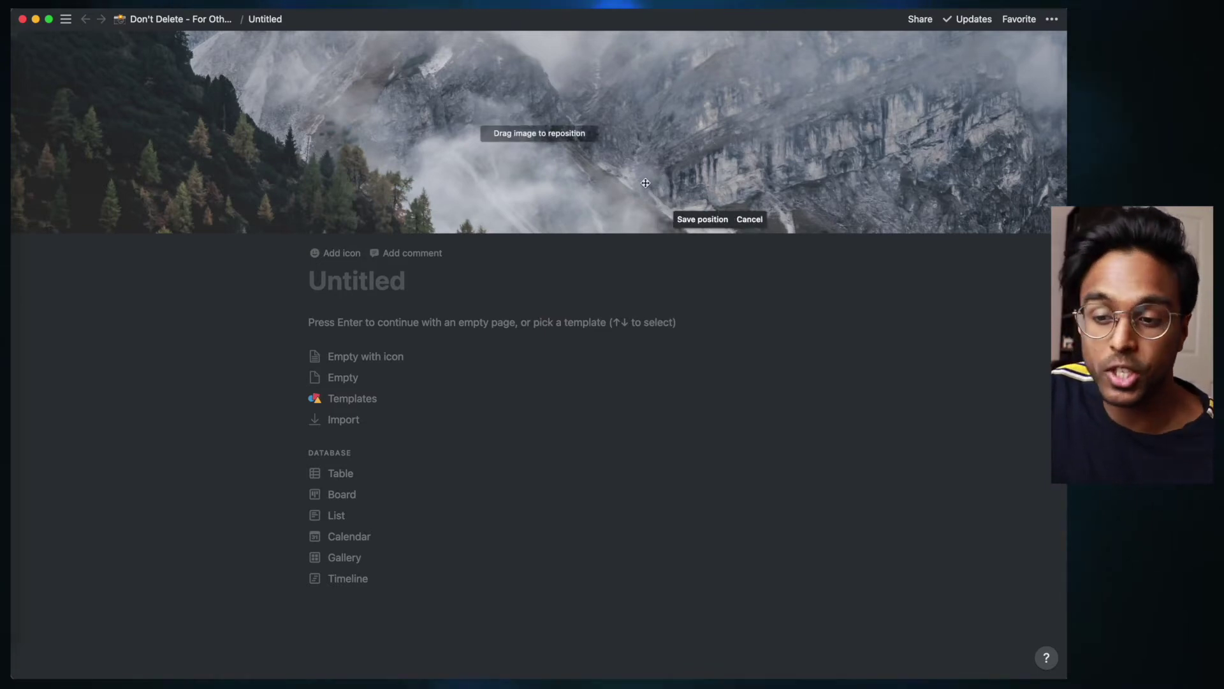
drag(645, 183, 642, 123)
drag(638, 180, 637, 113)
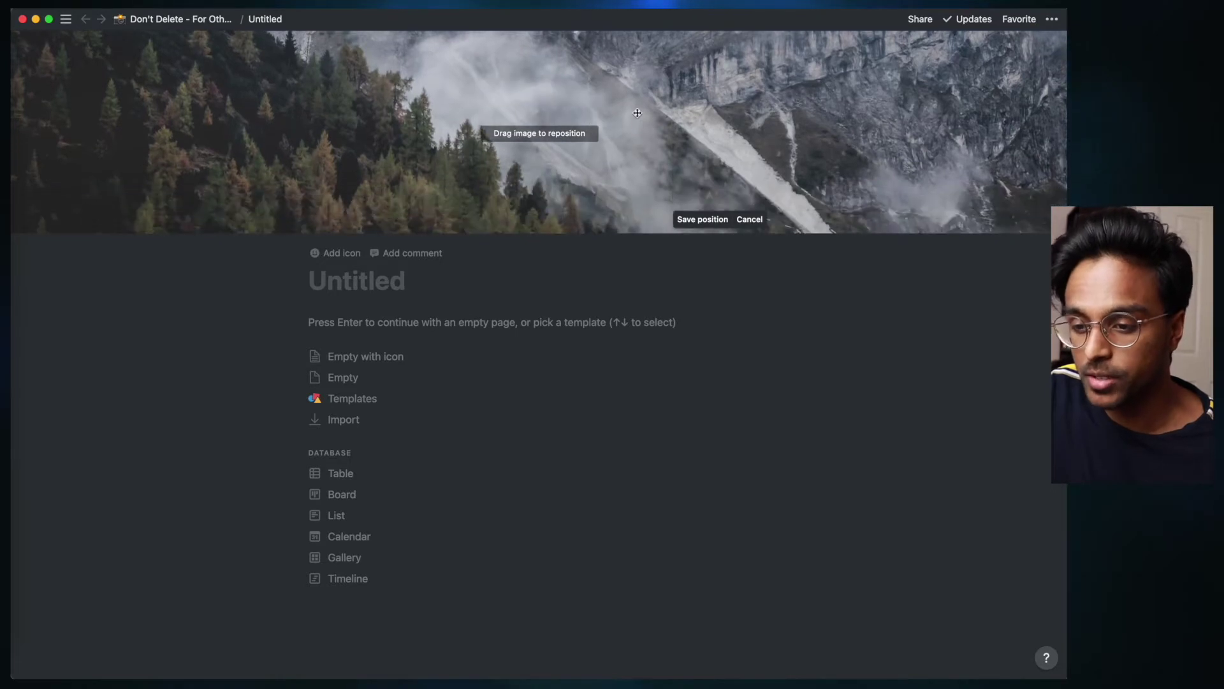
drag(633, 181, 634, 138)
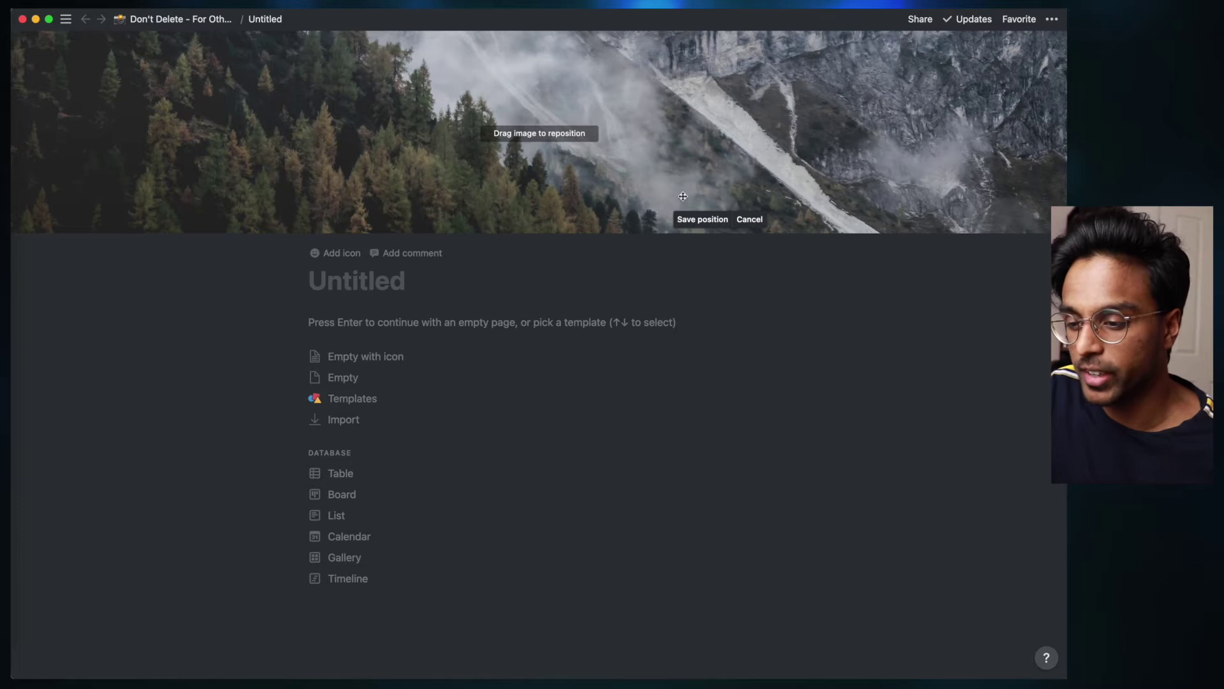
click(701, 219)
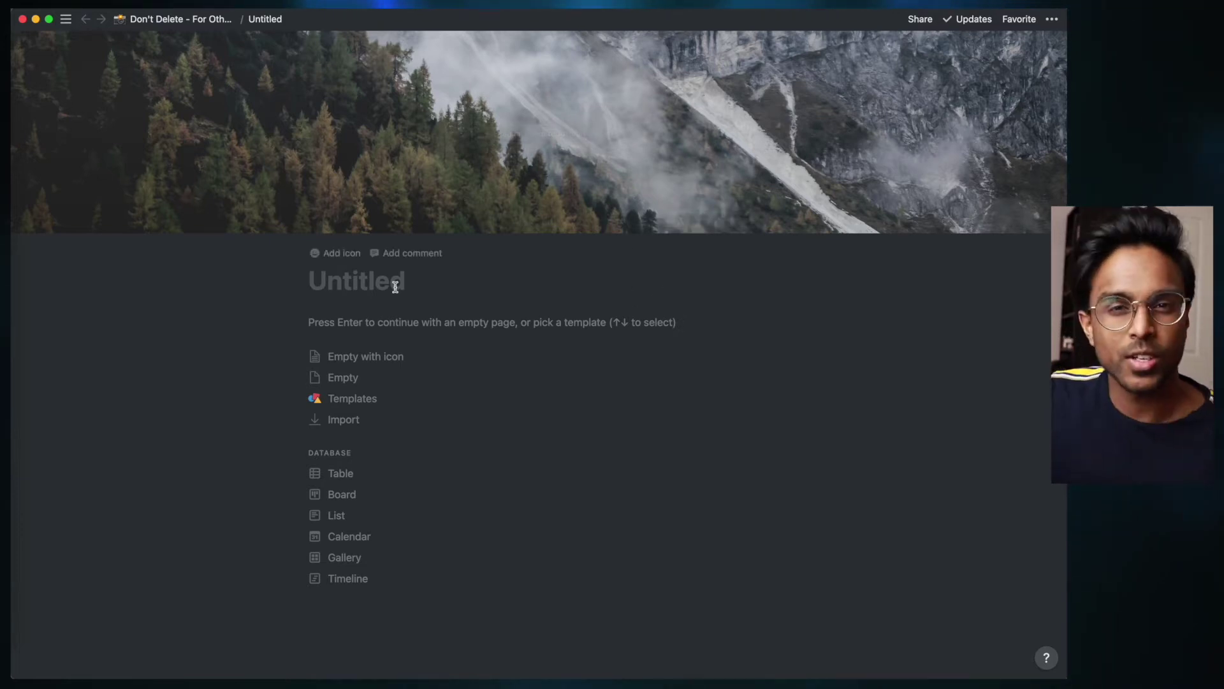
Set the page icon to the herb emoji and title the page '| home'
click(339, 253)
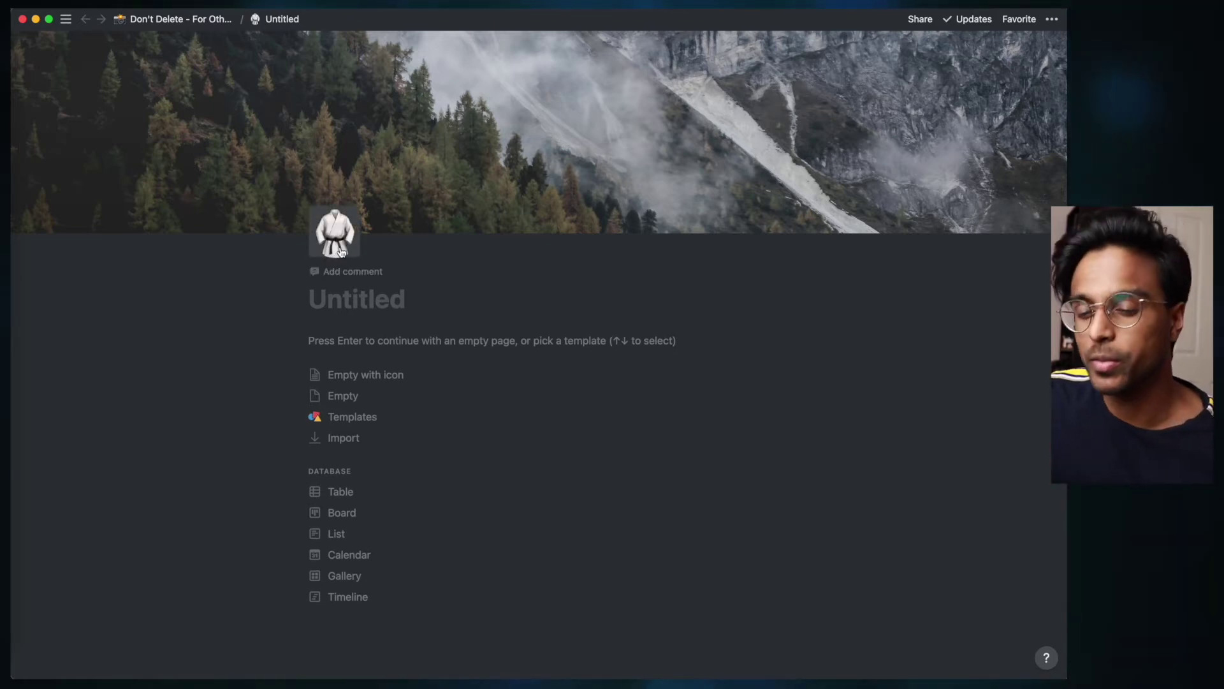
click(340, 252)
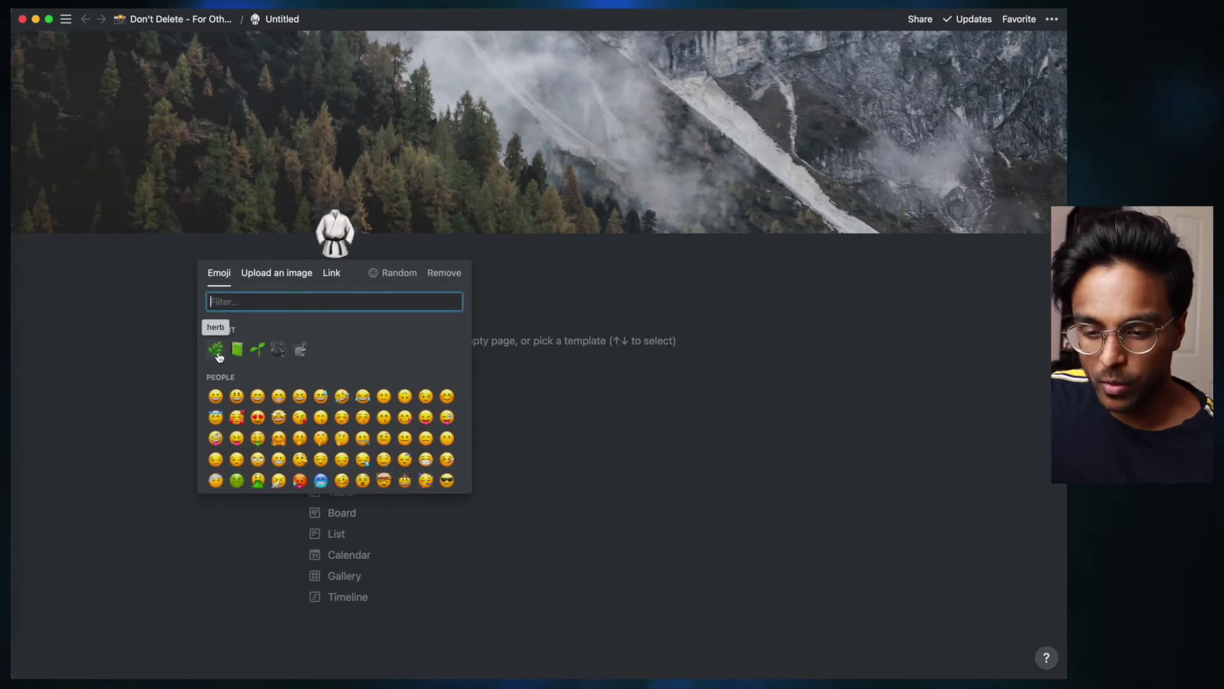
click(217, 350)
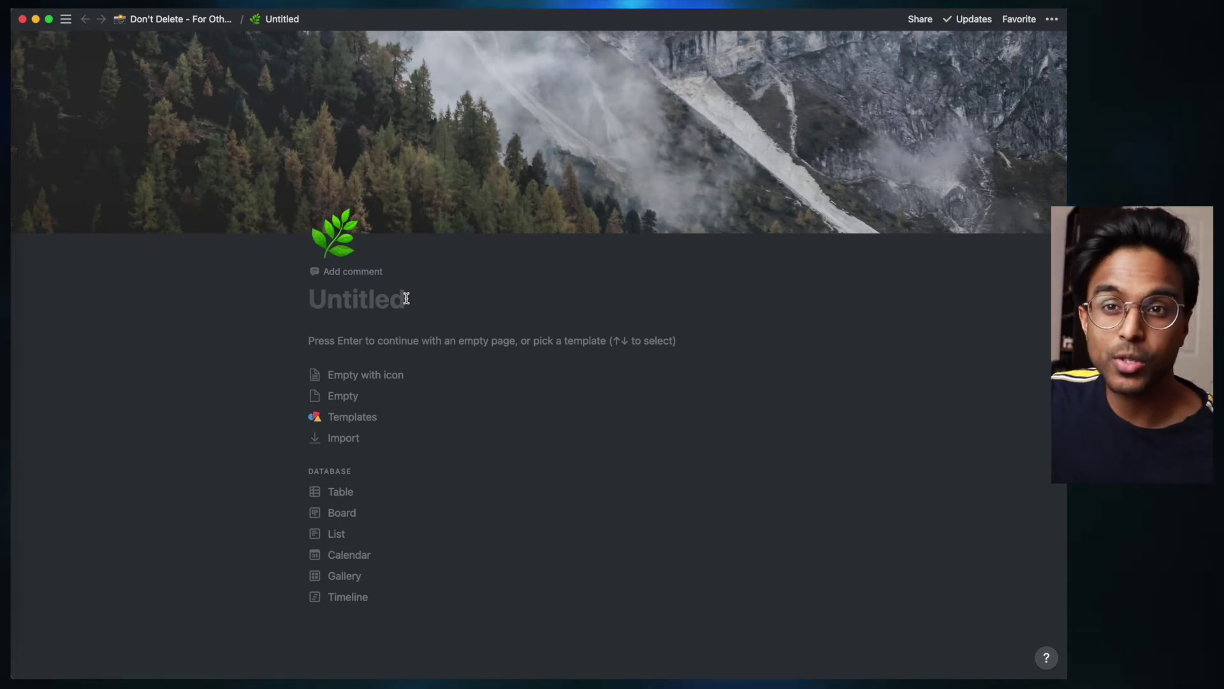
text(| home)
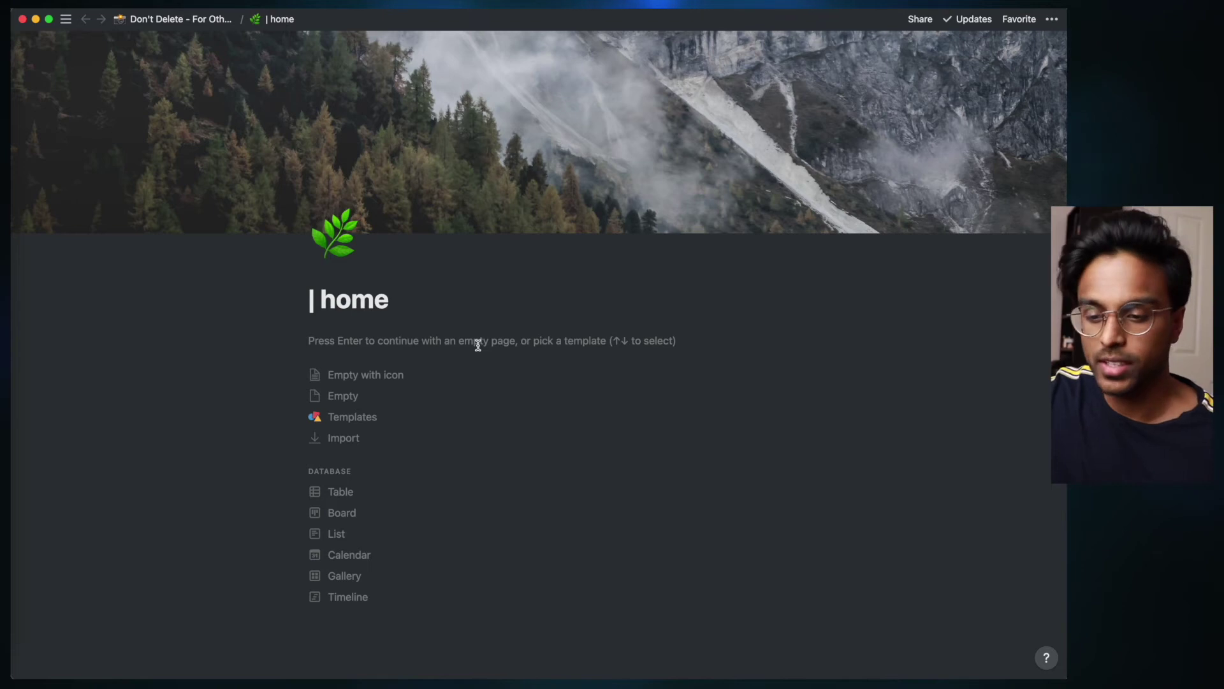
Insert a callout block below the title using the /call slash command
key(Return)
text(/)
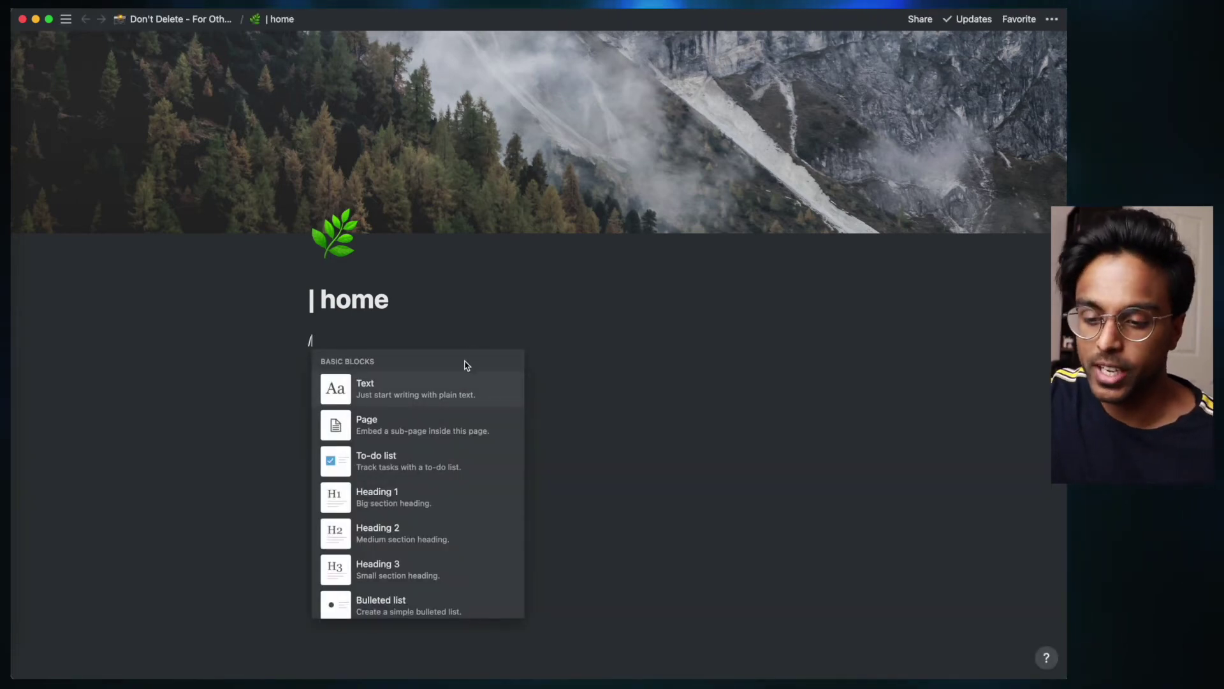
mouse_move(466, 406)
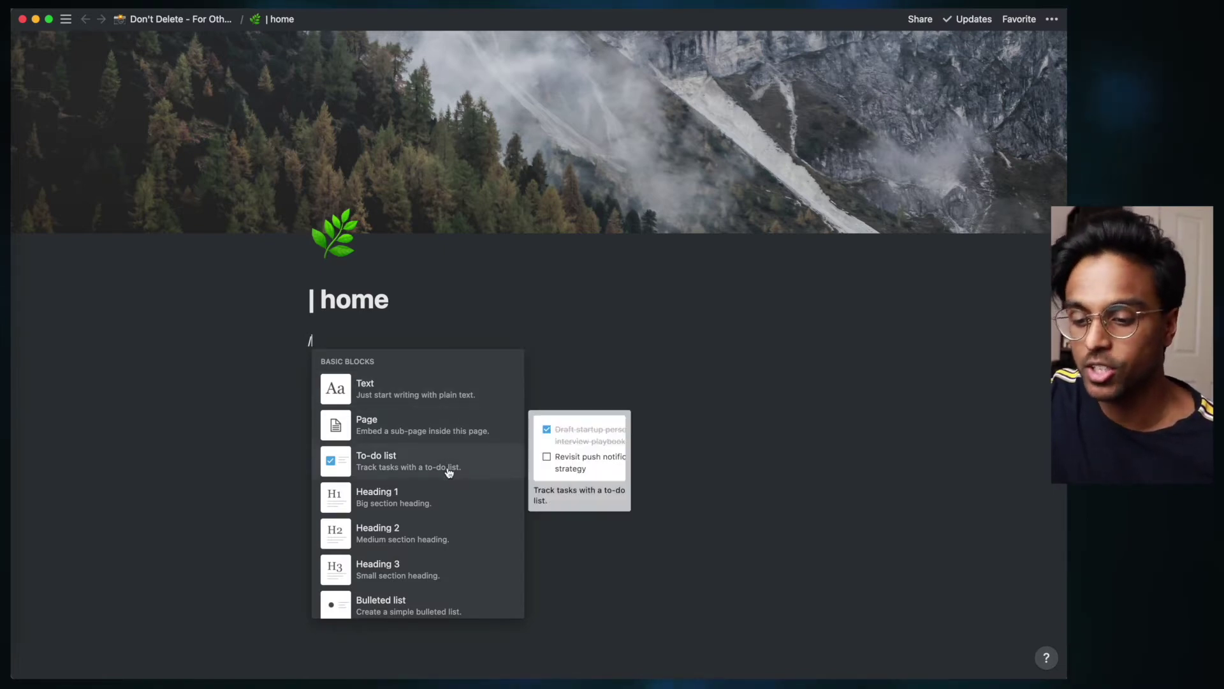
scroll(450, 471, down, 5)
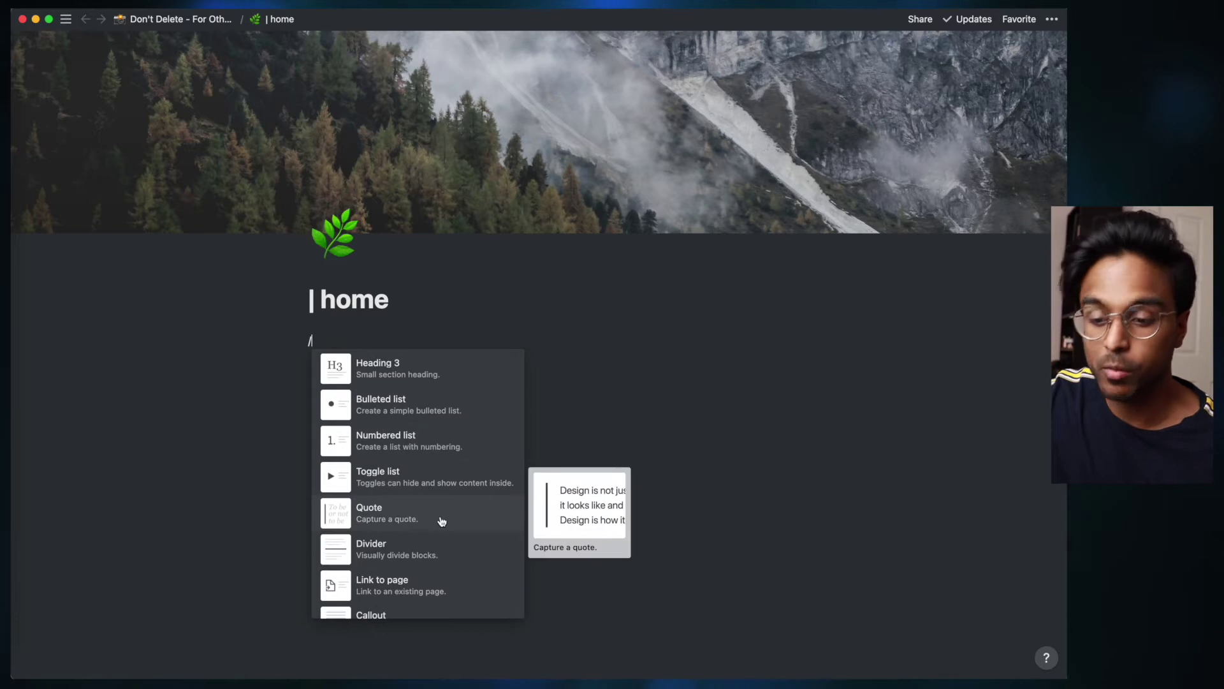
scroll(445, 519, down, 3)
mouse_move(415, 524)
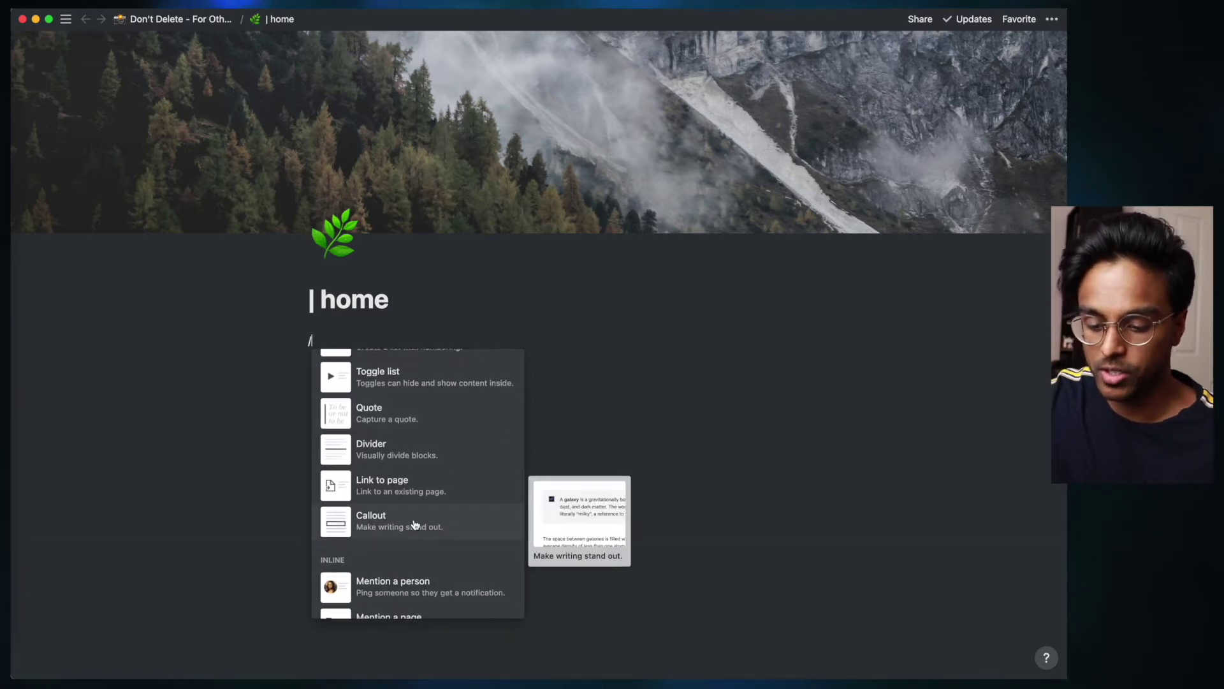
text(call)
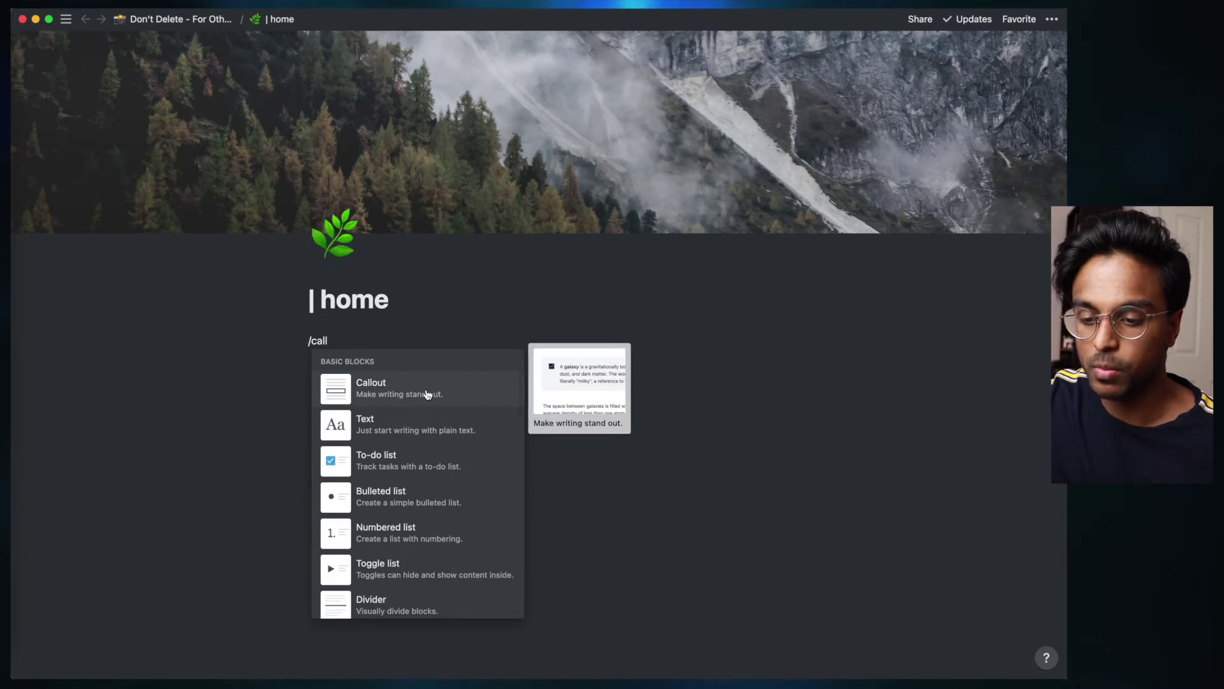
click(431, 390)
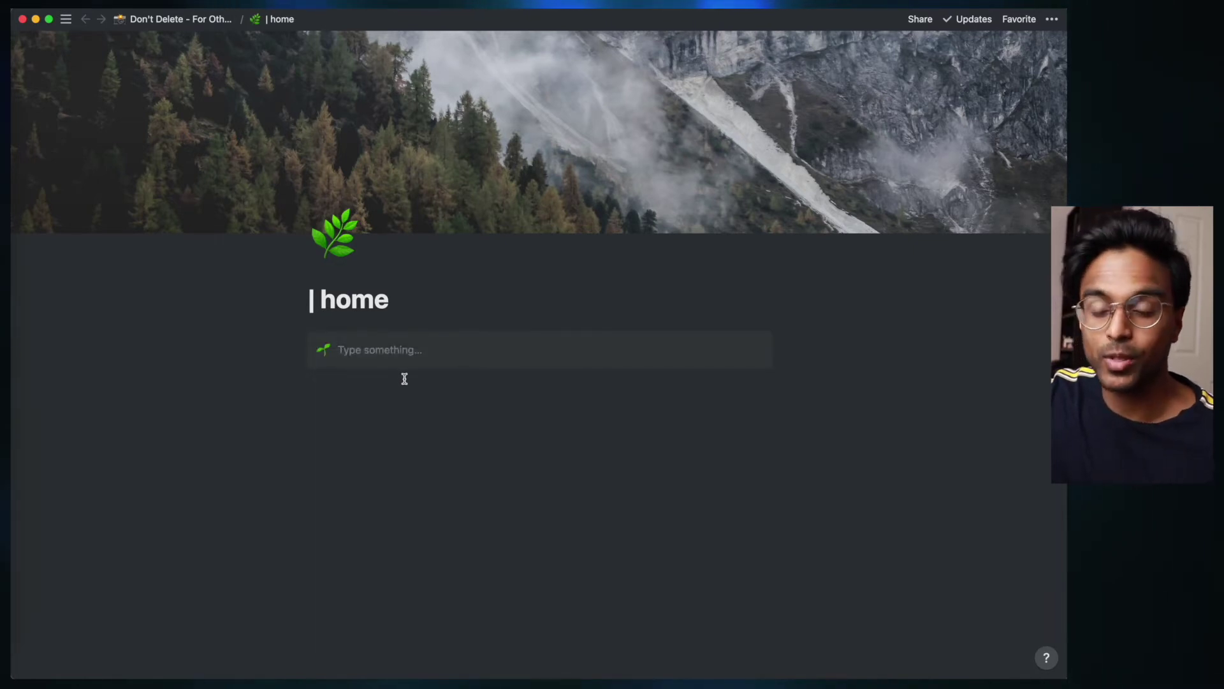
Keep the sprout icon and write 'supporting another's success, won't ever dampen yours.' in the callout
click(325, 350)
click(245, 447)
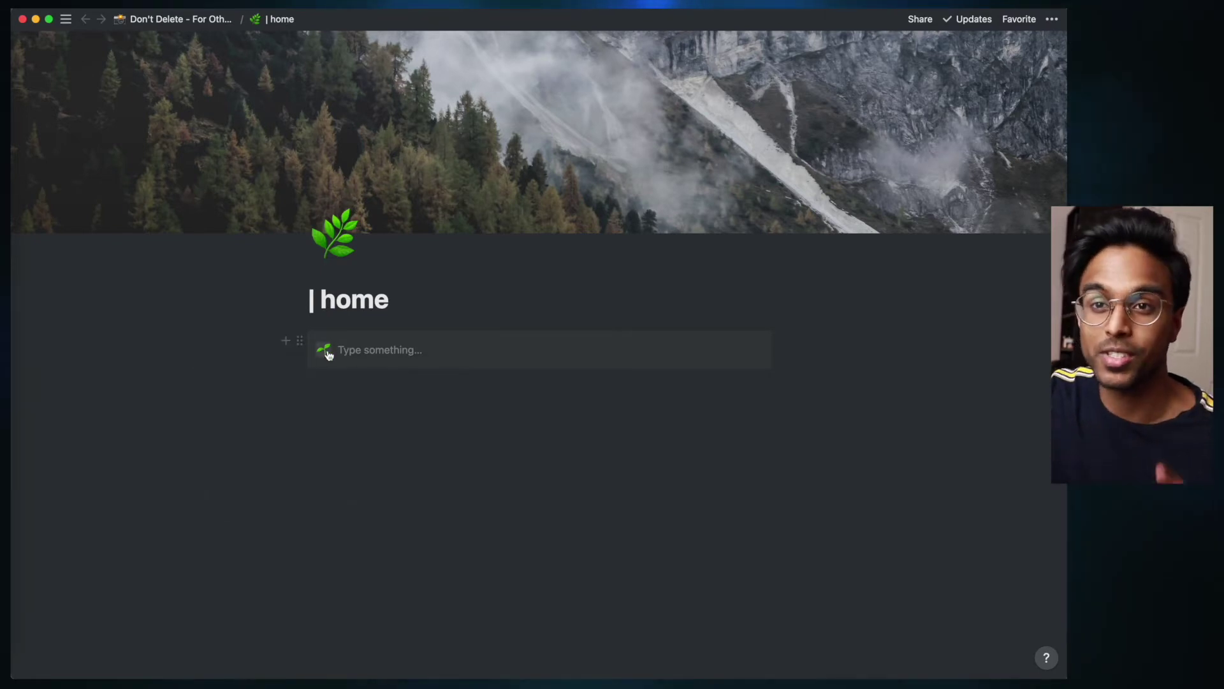
click(387, 358)
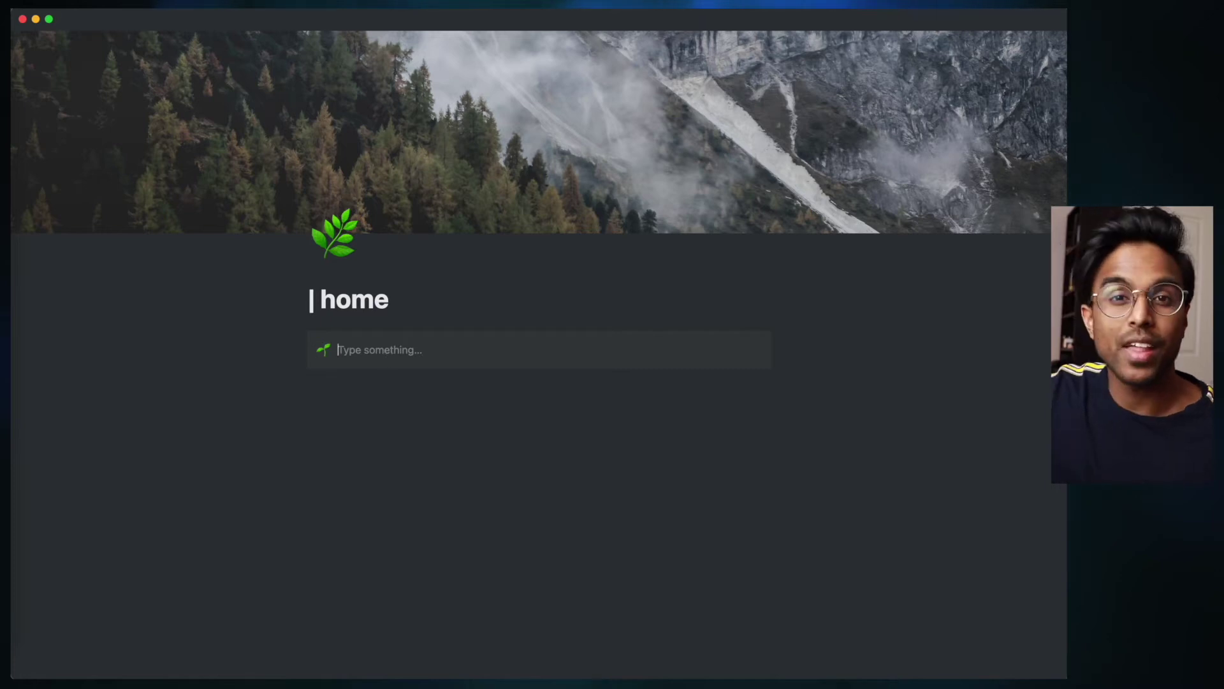
text("sup)
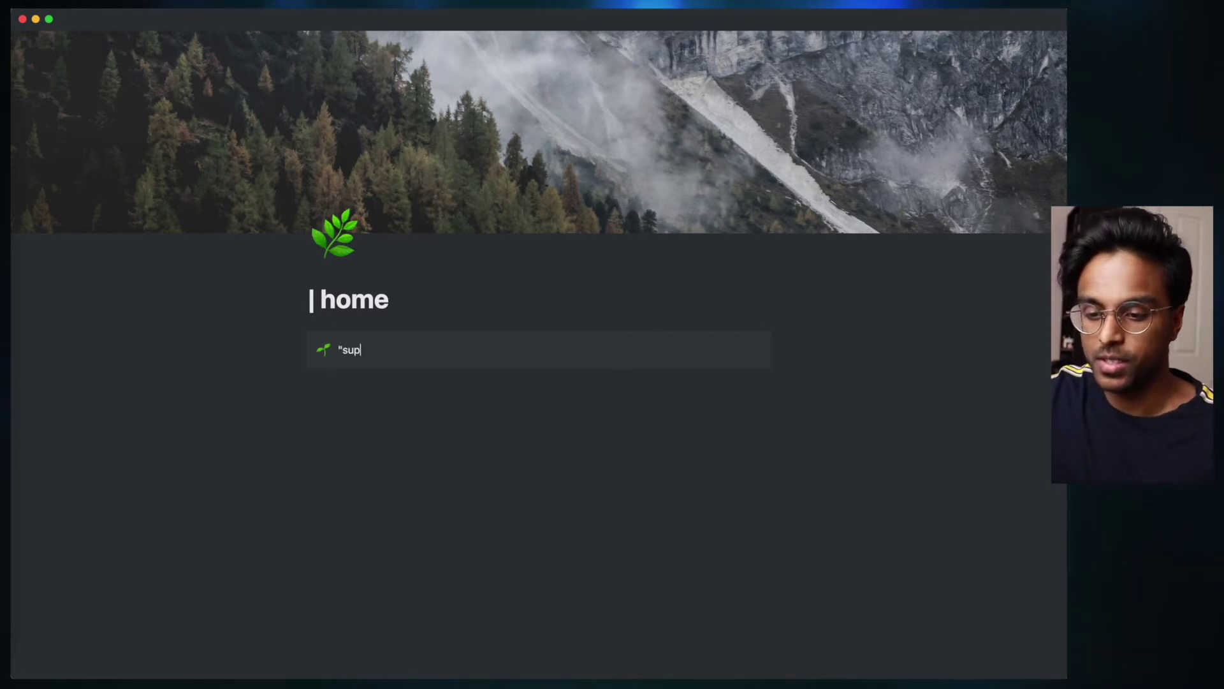
text(porting another)
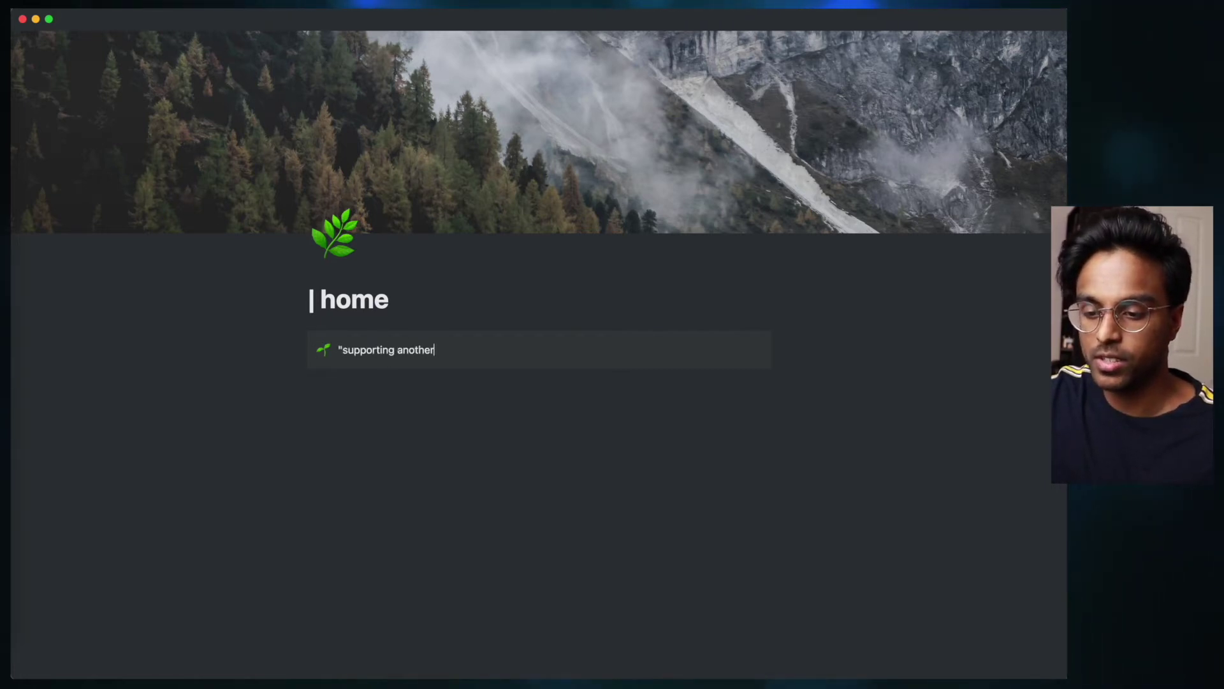
text('s success, won't ever dampen)
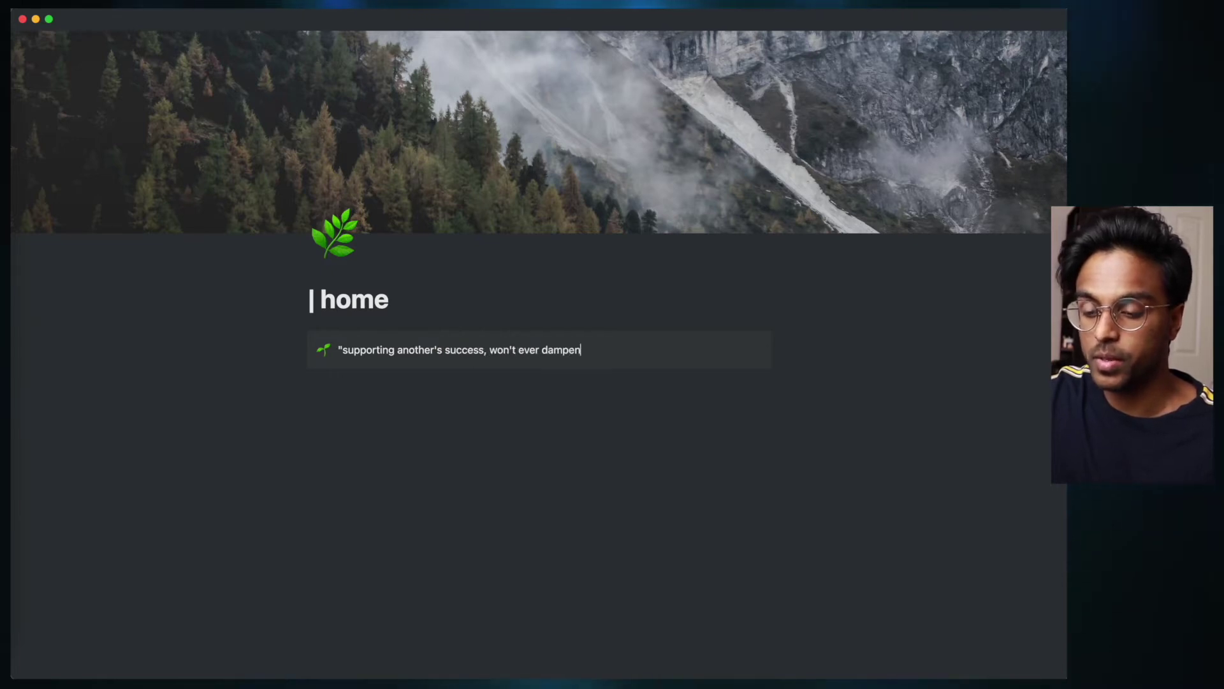
text( yours.)
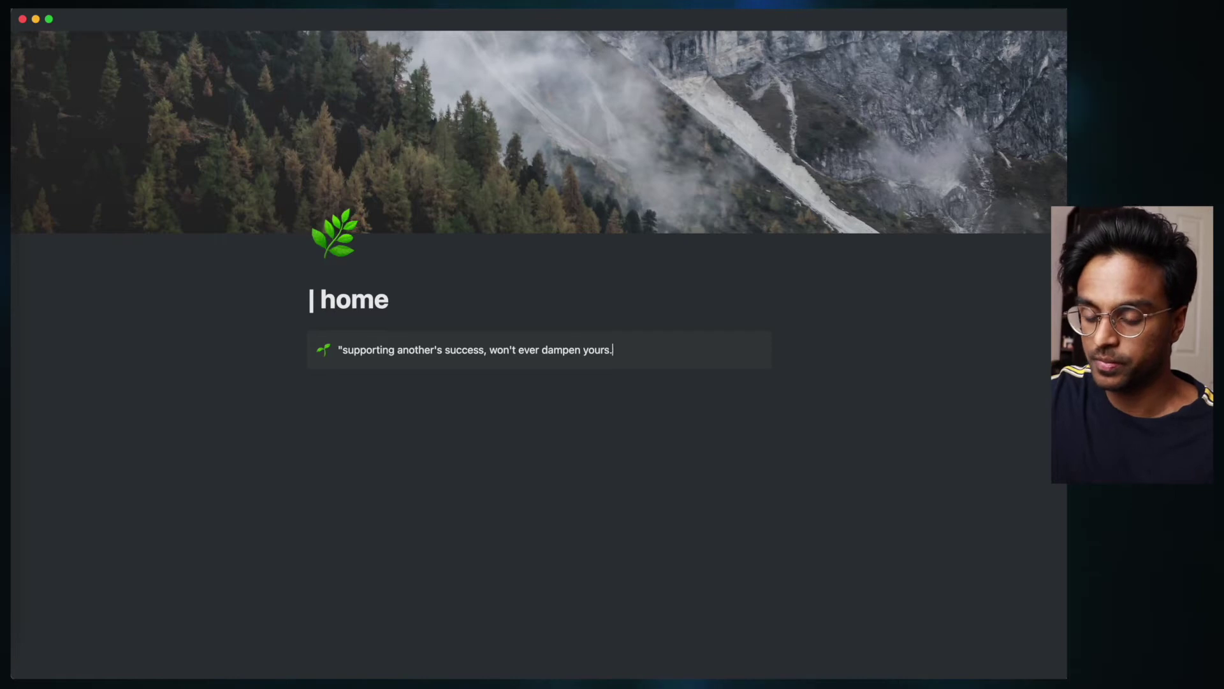
text(")
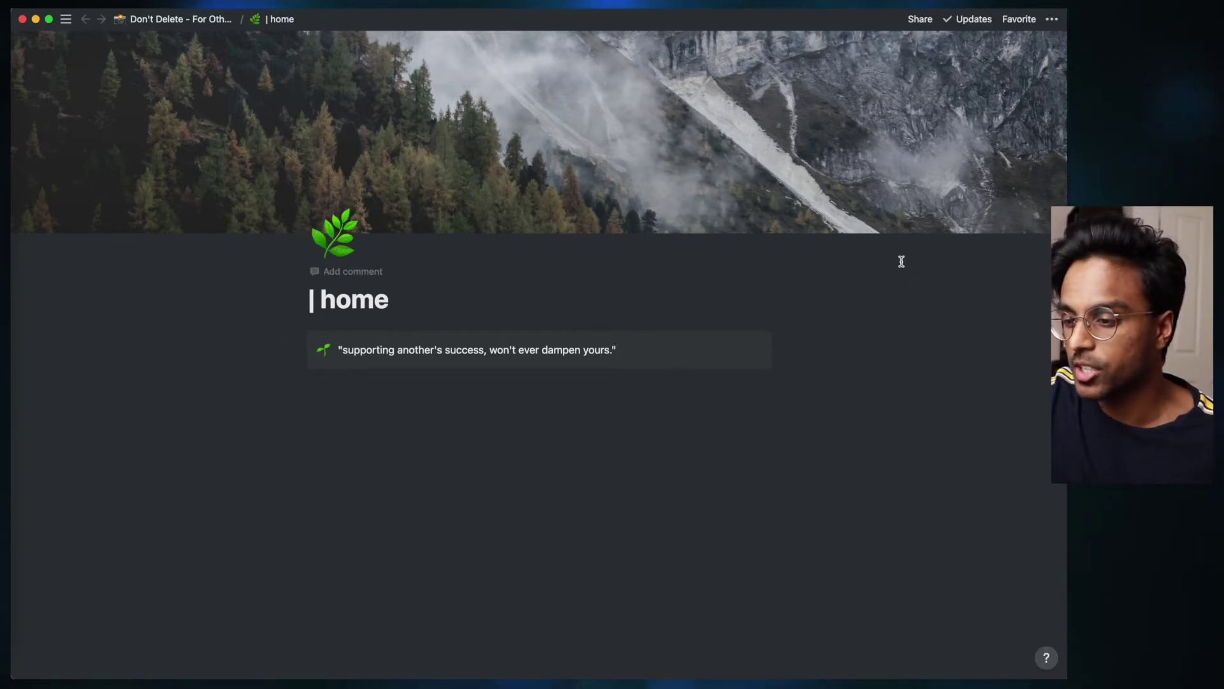
Switch the page to Mono style and turn on Full width in the page menu
click(1054, 20)
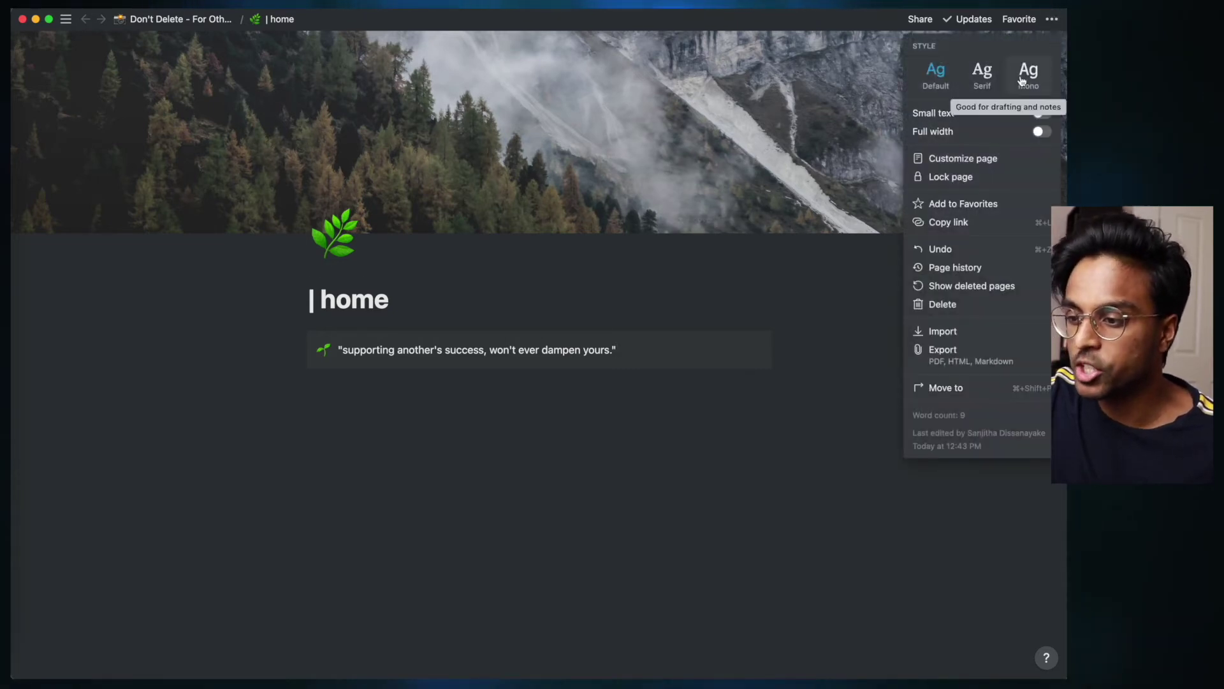
click(1036, 74)
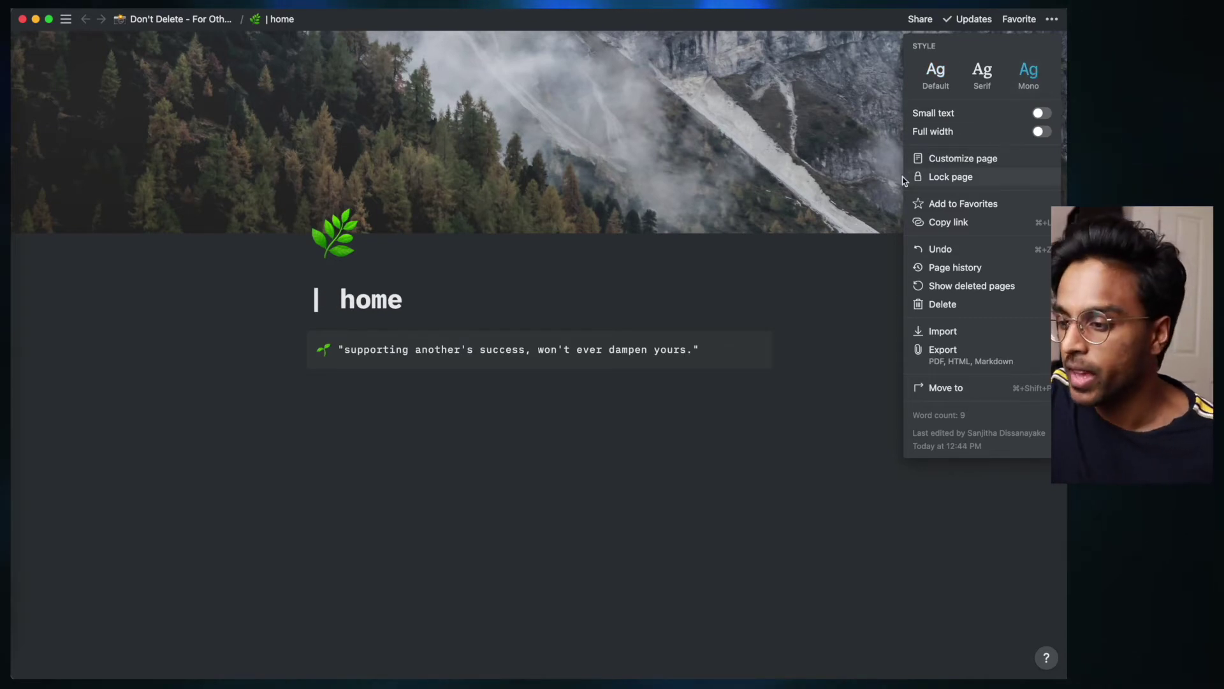
click(1041, 132)
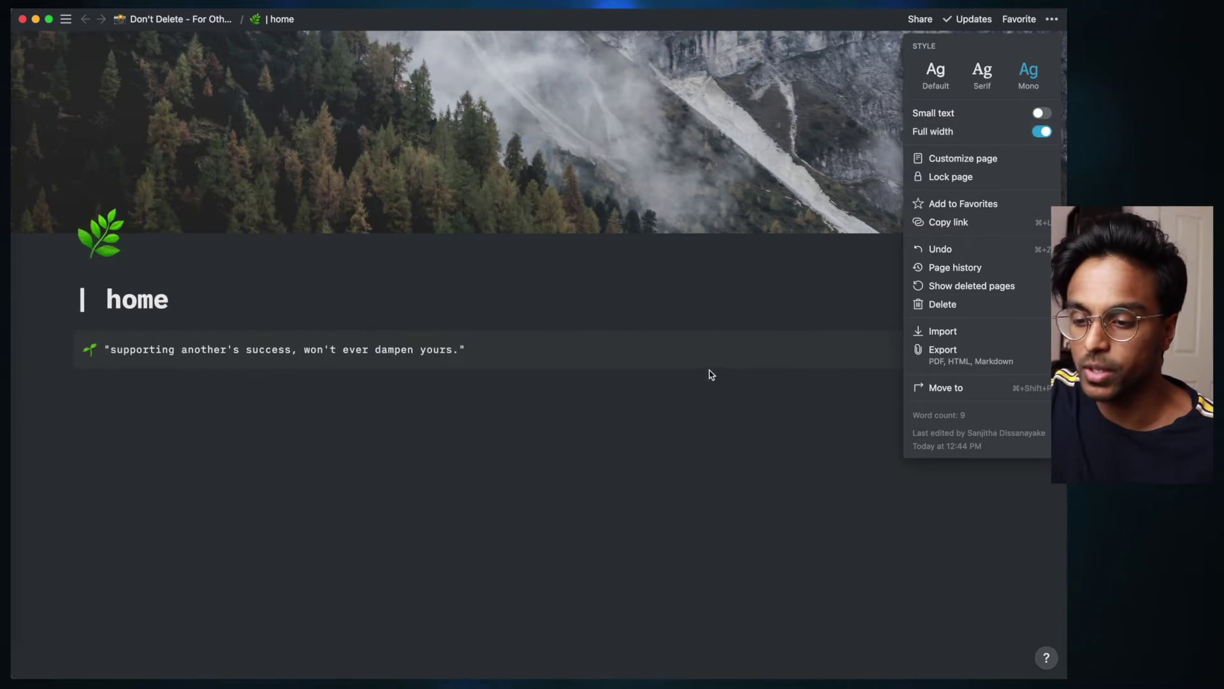
Add blank lines and drag one empty block up directly beneath the quote callout
click(651, 430)
key(Return)
key(Return)
key(Return)
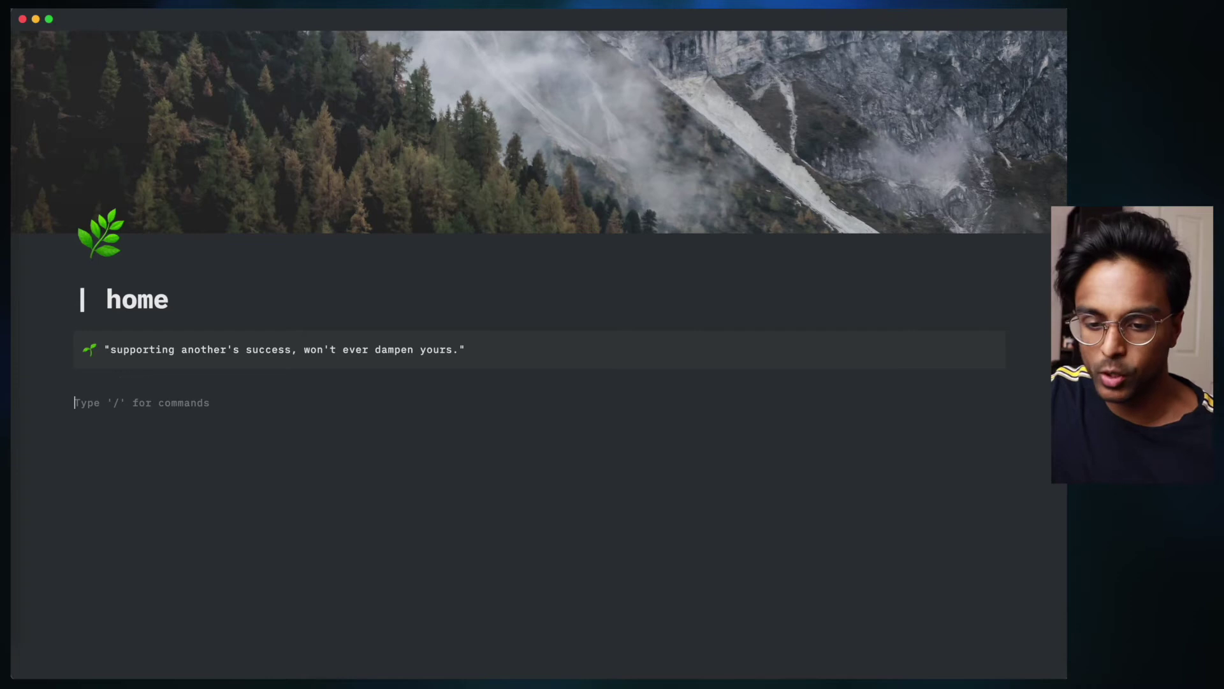
key(Return)
key(Return)
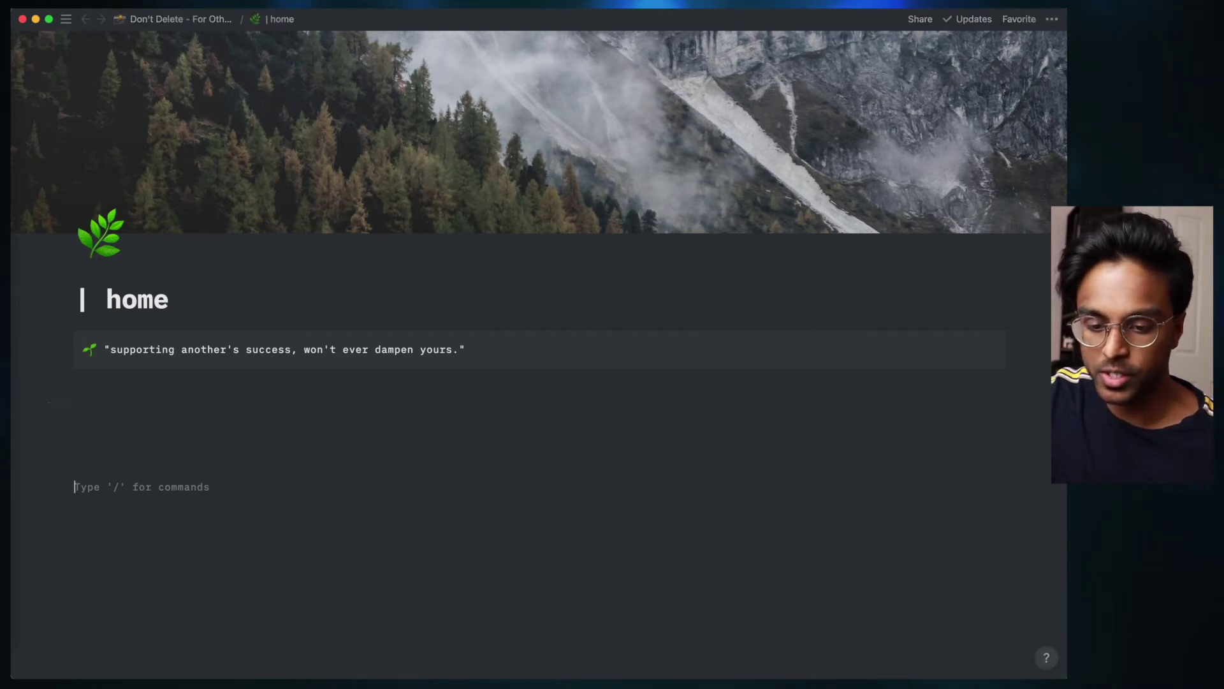
drag(60, 487, 1008, 384)
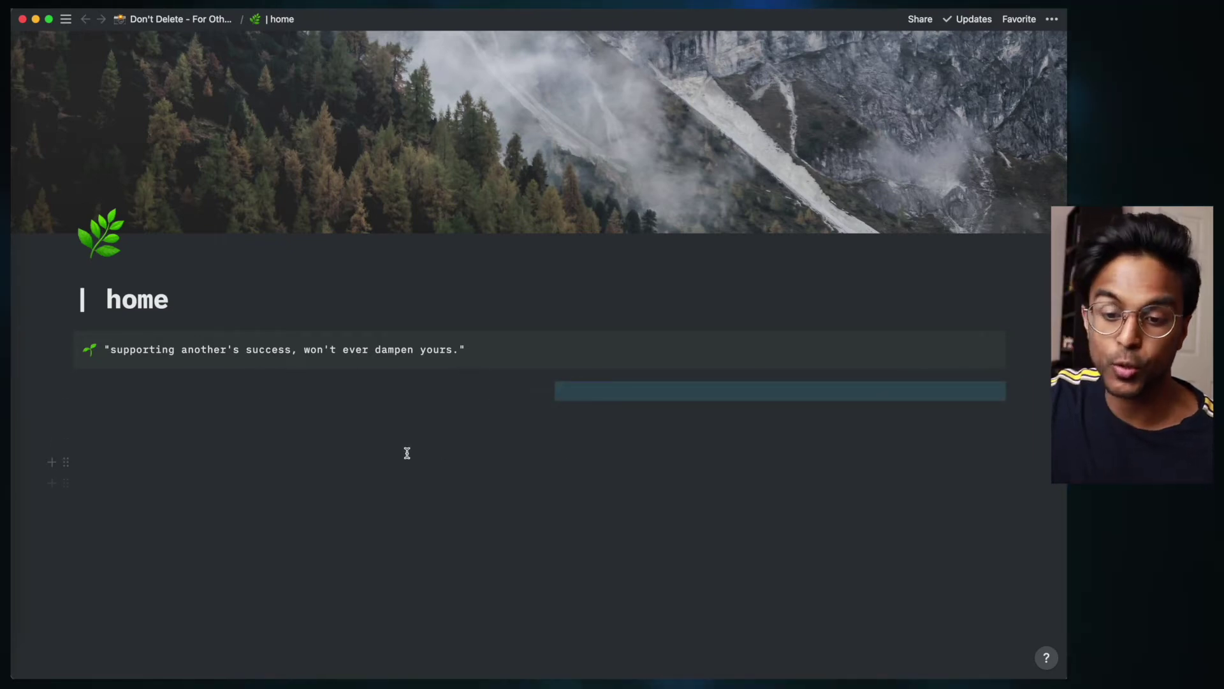
click(410, 385)
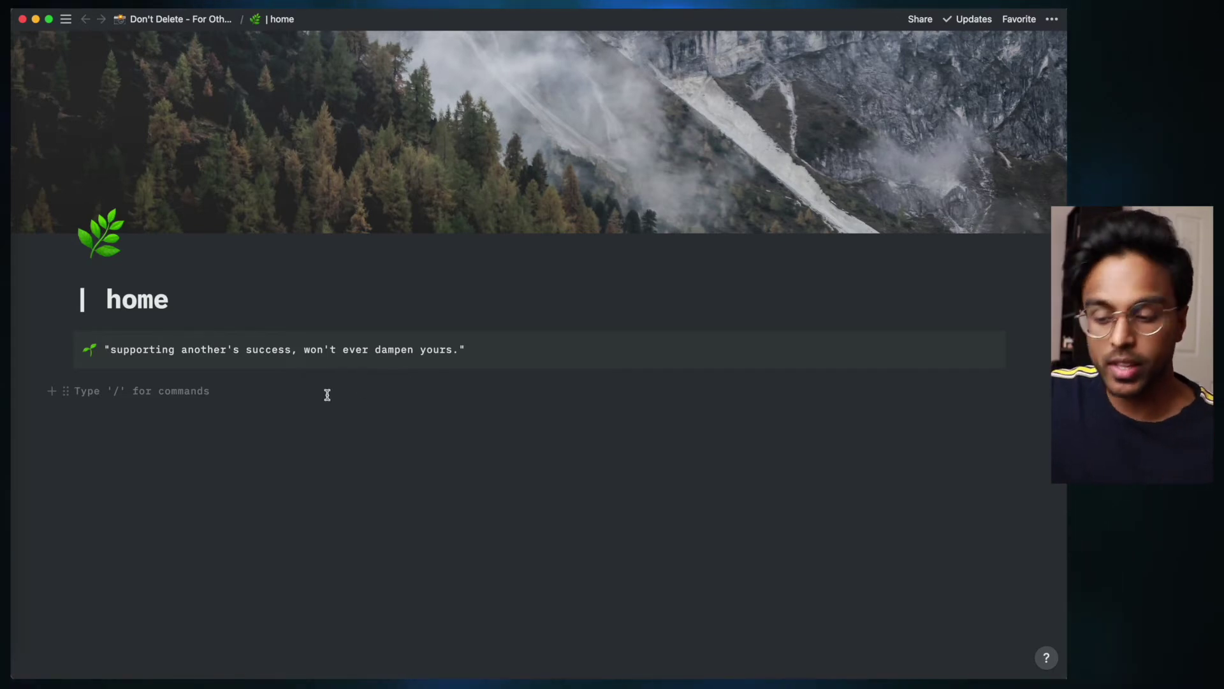
Insert a Gallery - Inline database below the quote via /gallery
text(/)
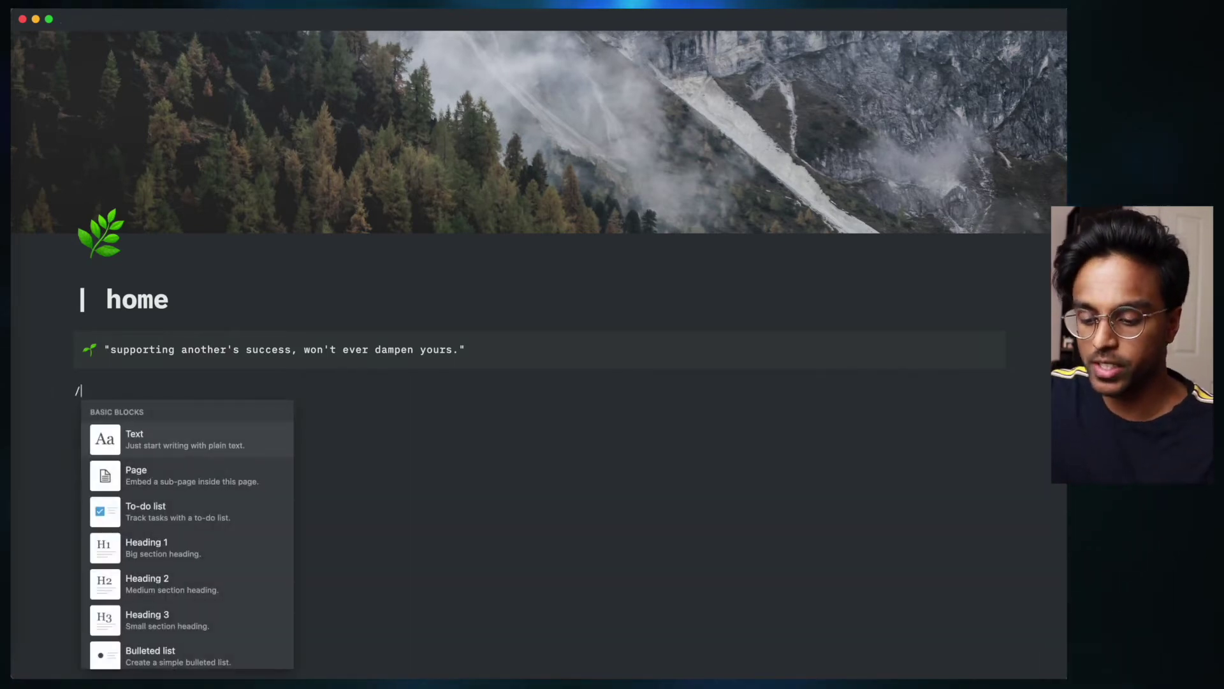
text(gallery)
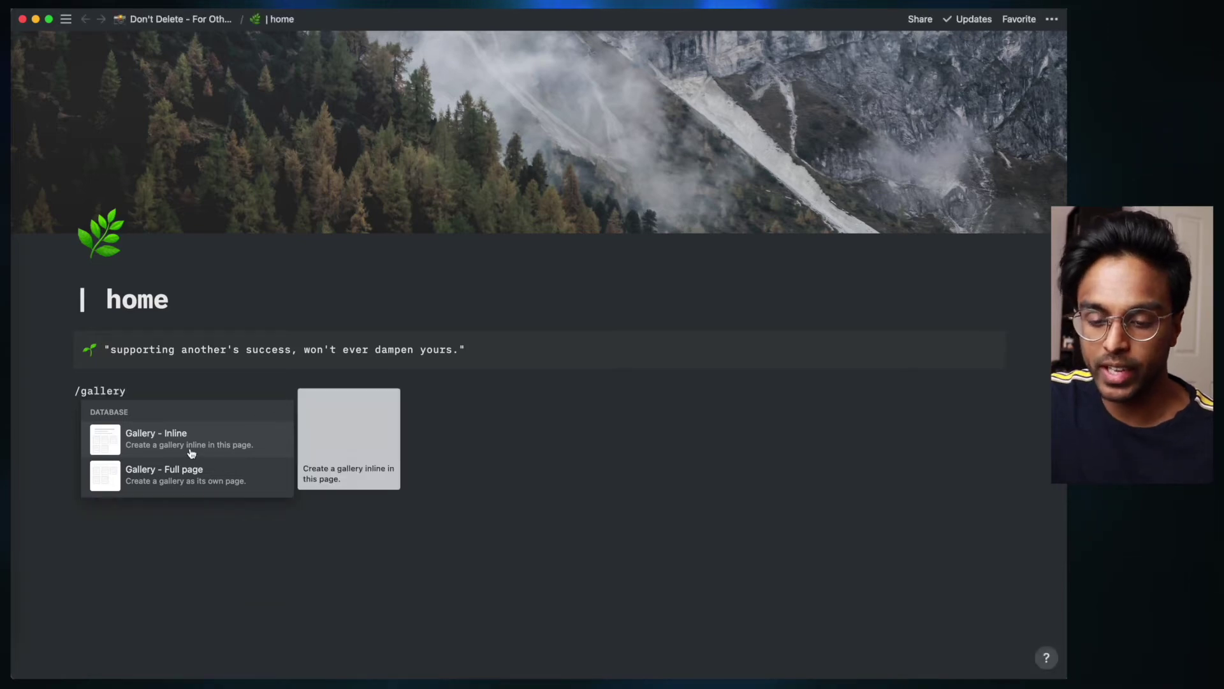
click(184, 443)
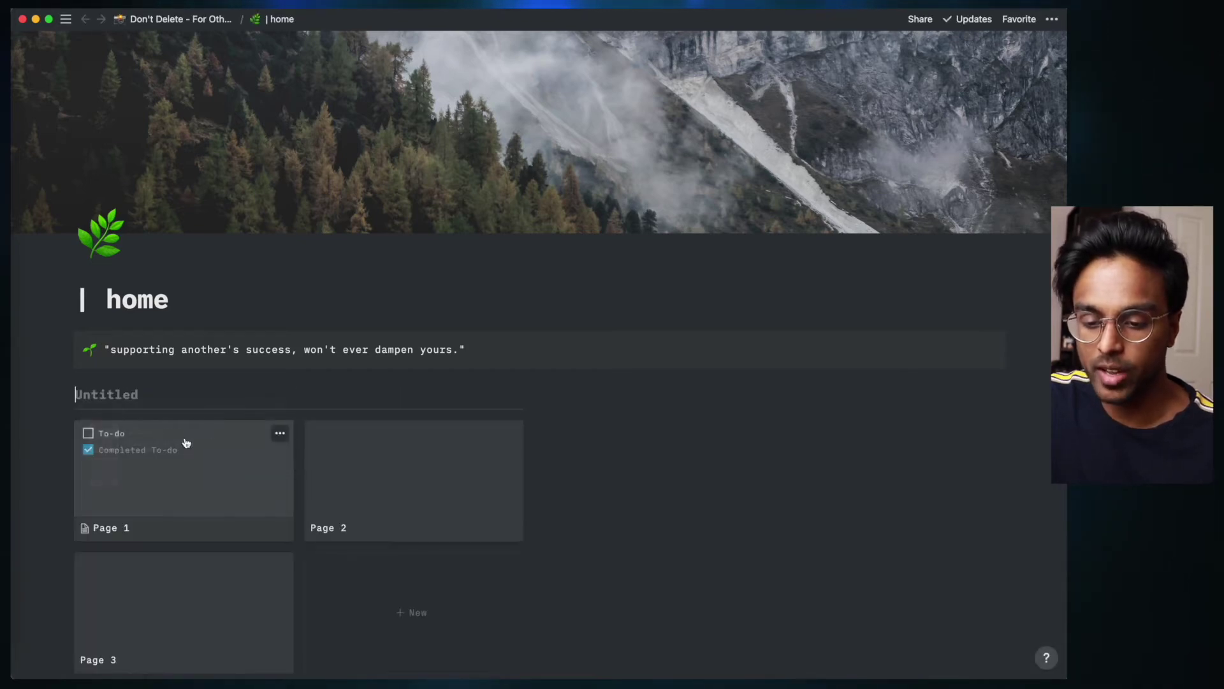
scroll(367, 442, down, 3)
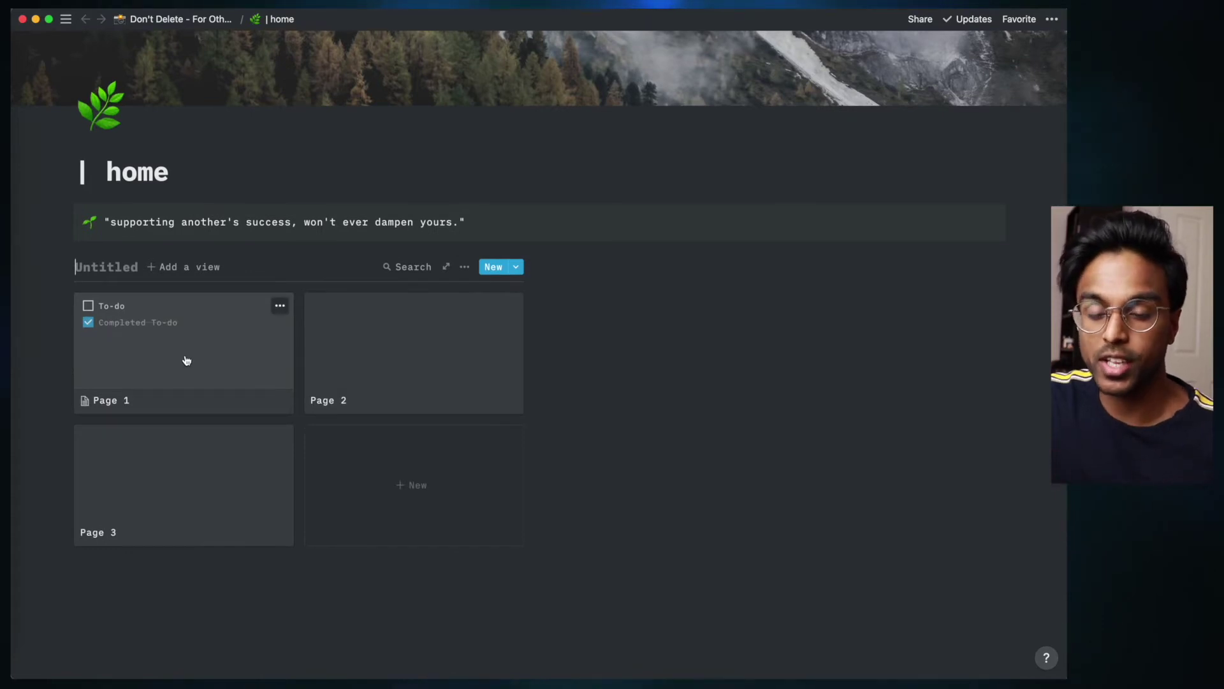
Title the gallery 'daily', rename Page 1 to 'journal' and delete its sample to-dos
text(daily)
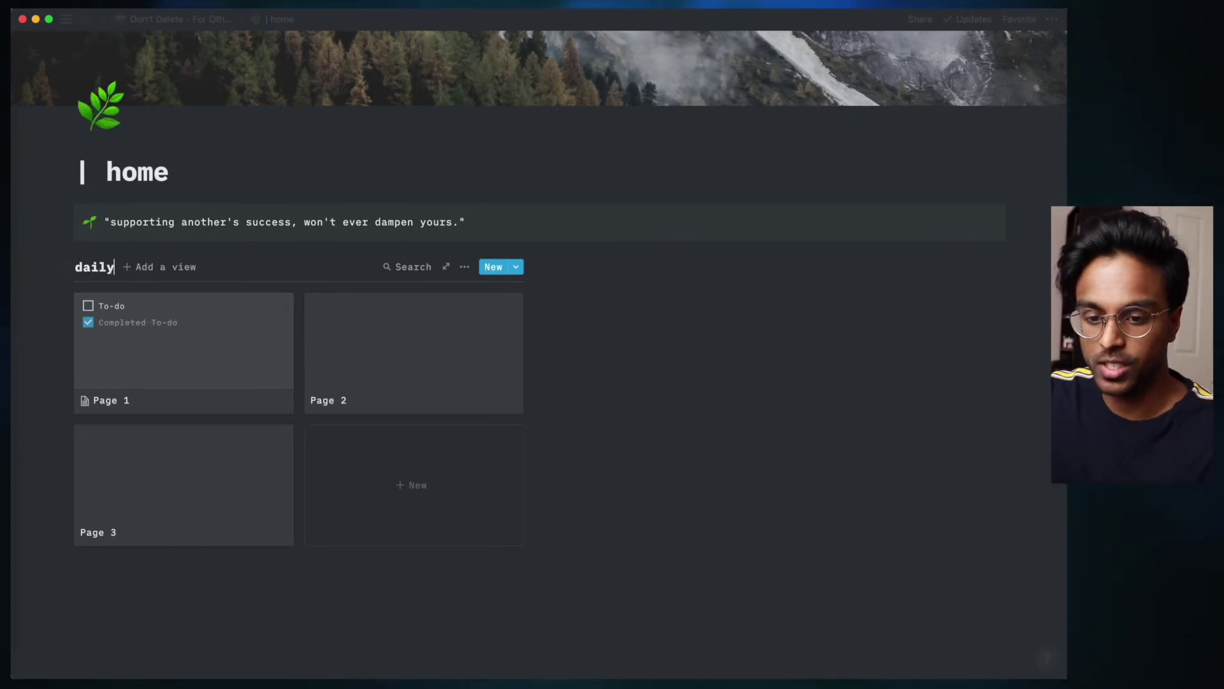
click(154, 401)
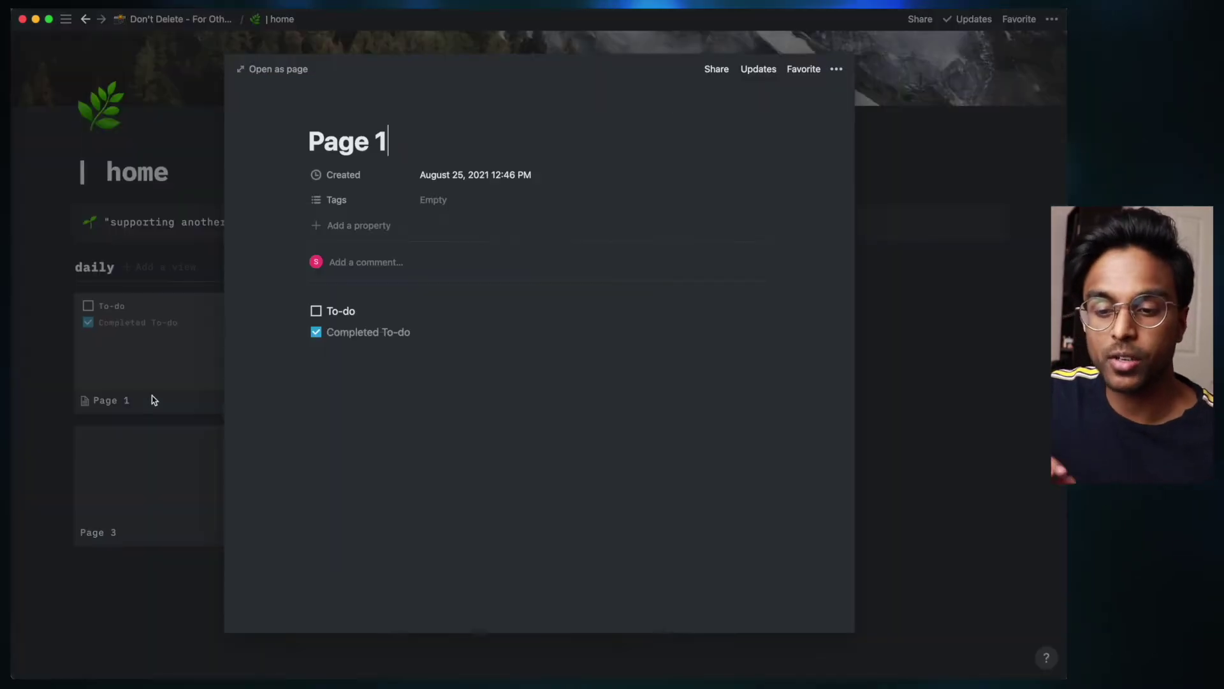
key(super+a)
text(journal)
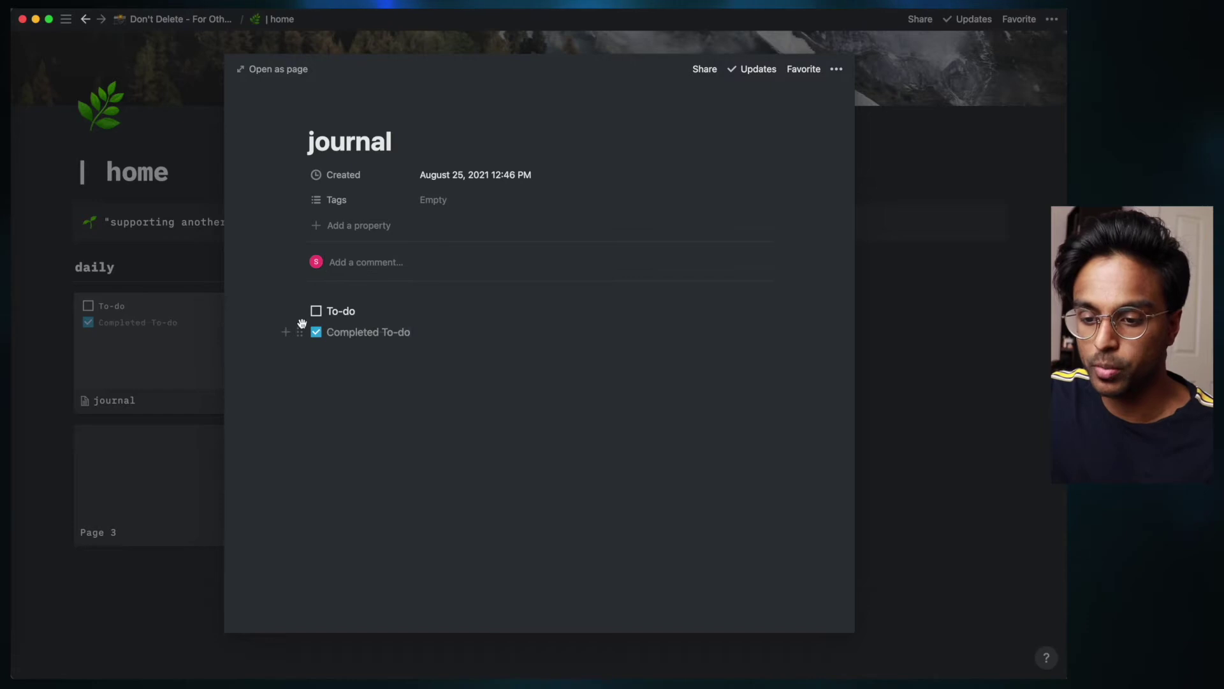
drag(302, 324, 287, 305)
key(BackSpace)
click(194, 353)
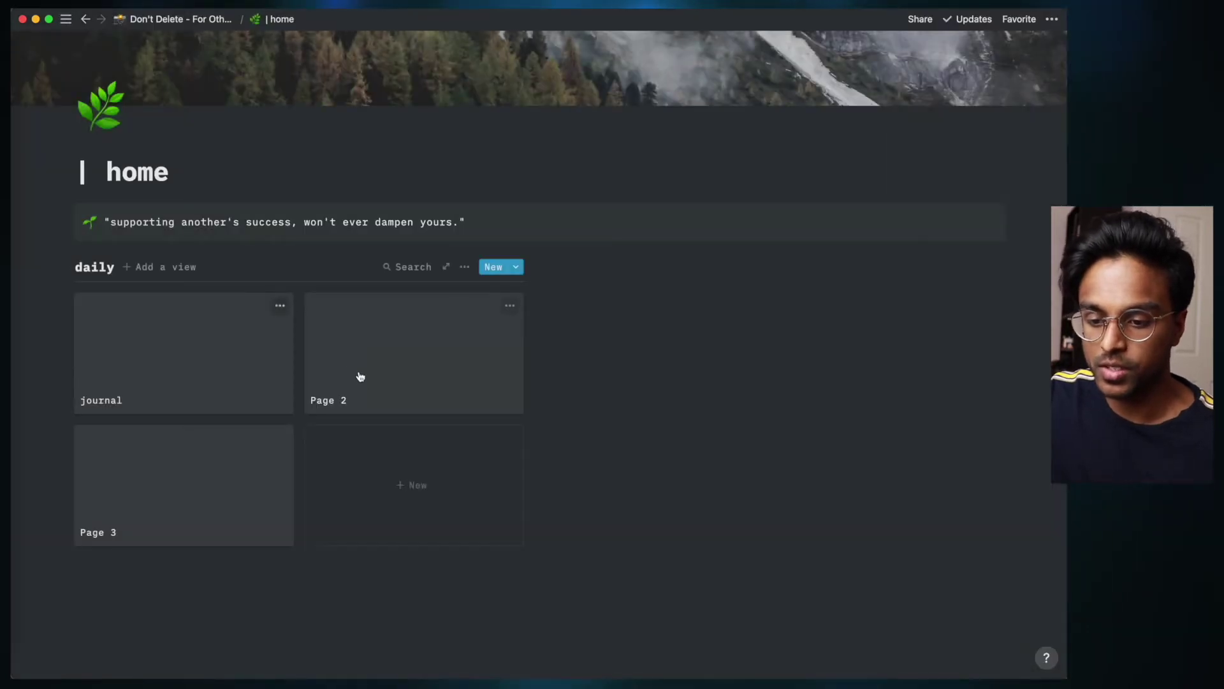
Rename the other cards 'to-do list' and 'habit tracker', then reopen journal
click(360, 376)
key(BackSpace)
key(BackSpace)
key(BackSpace)
key(BackSpace)
key(BackSpace)
key(BackSpace)
text(to)
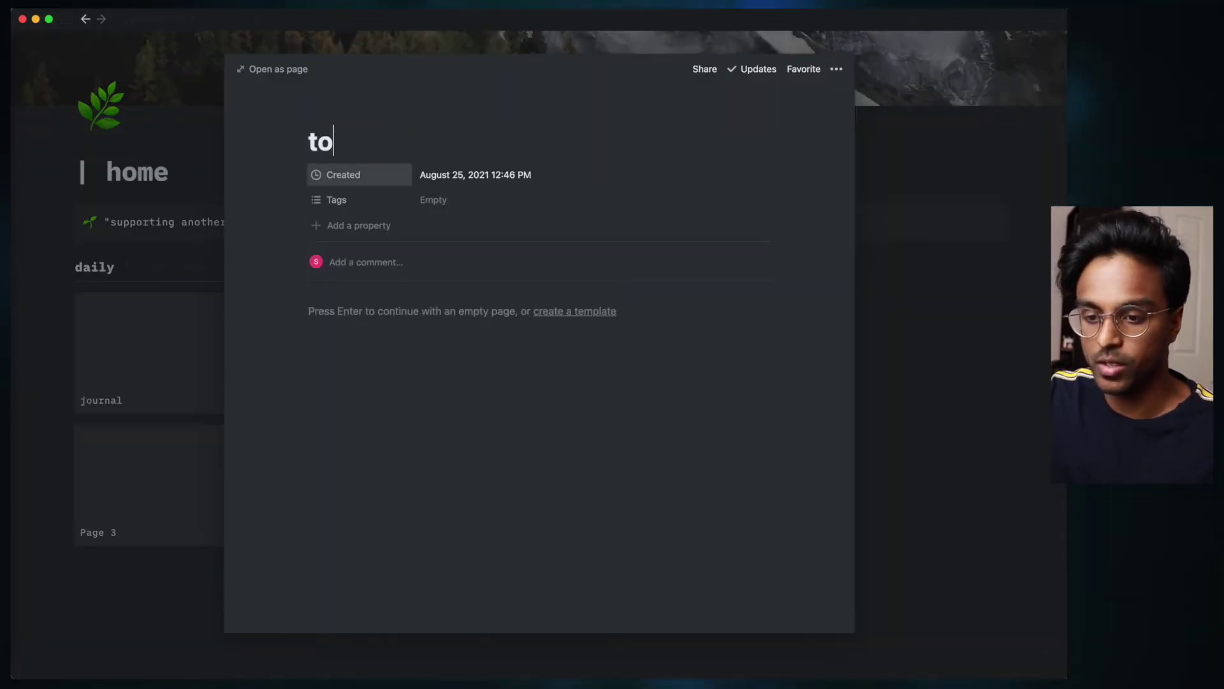
text(-do list)
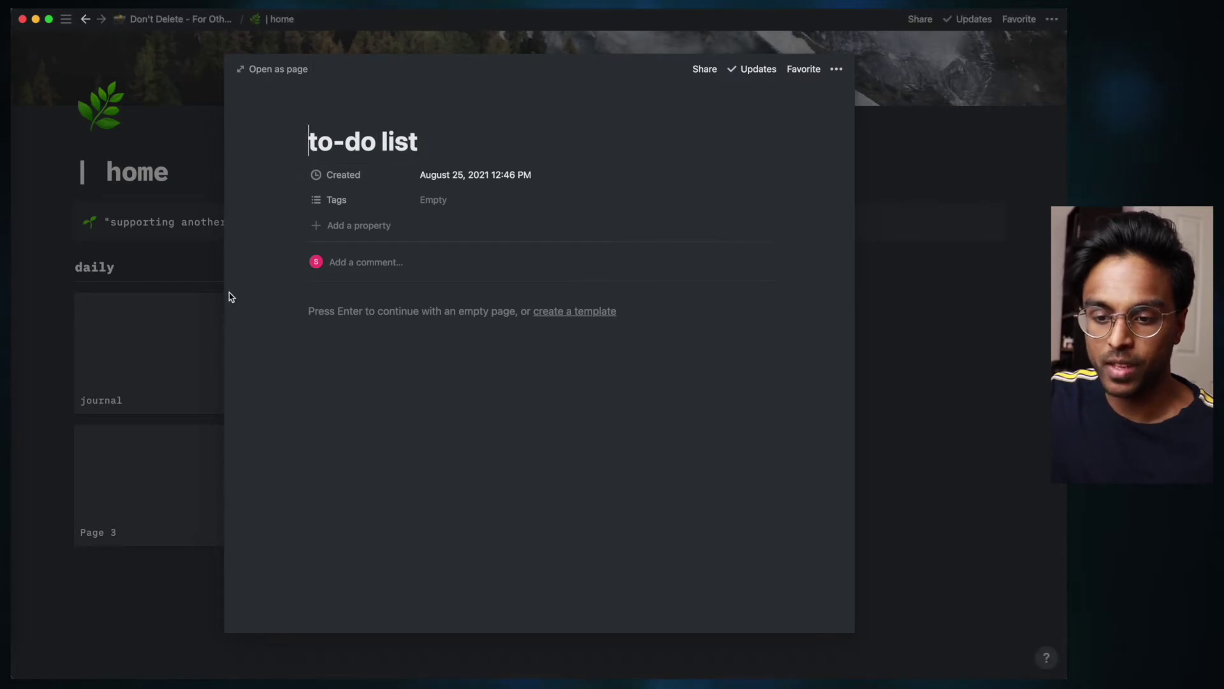
click(164, 337)
click(164, 459)
key(super+a)
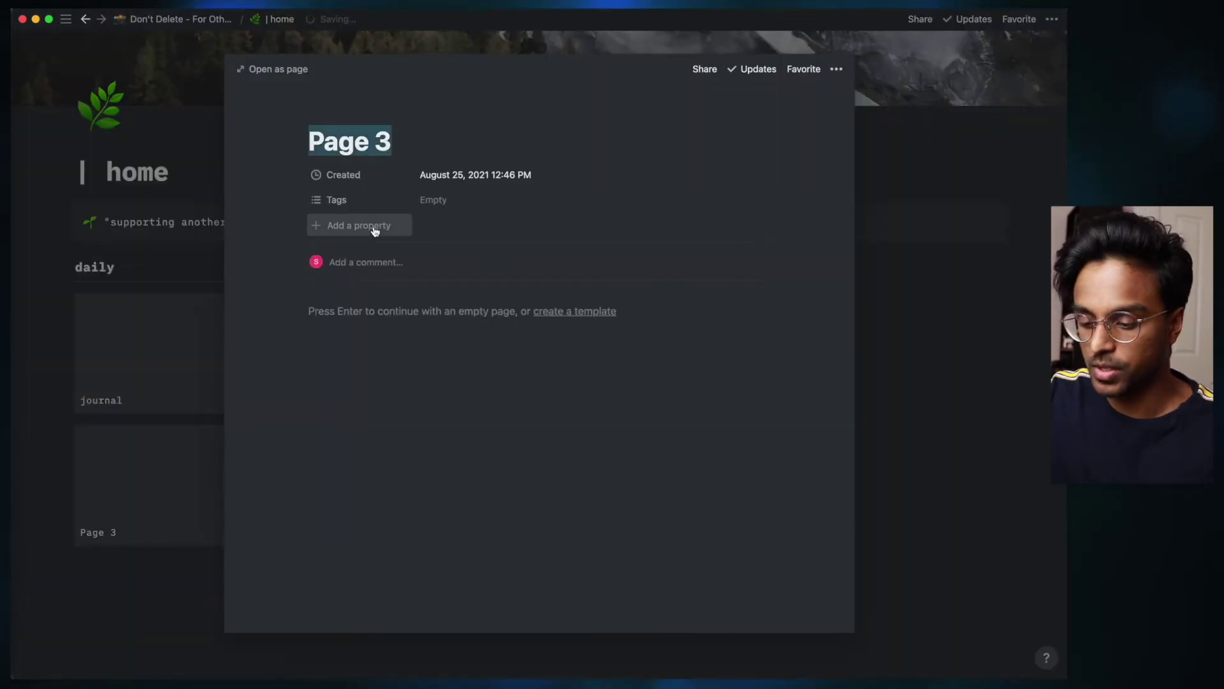
key(BackSpace)
text(habit tracker)
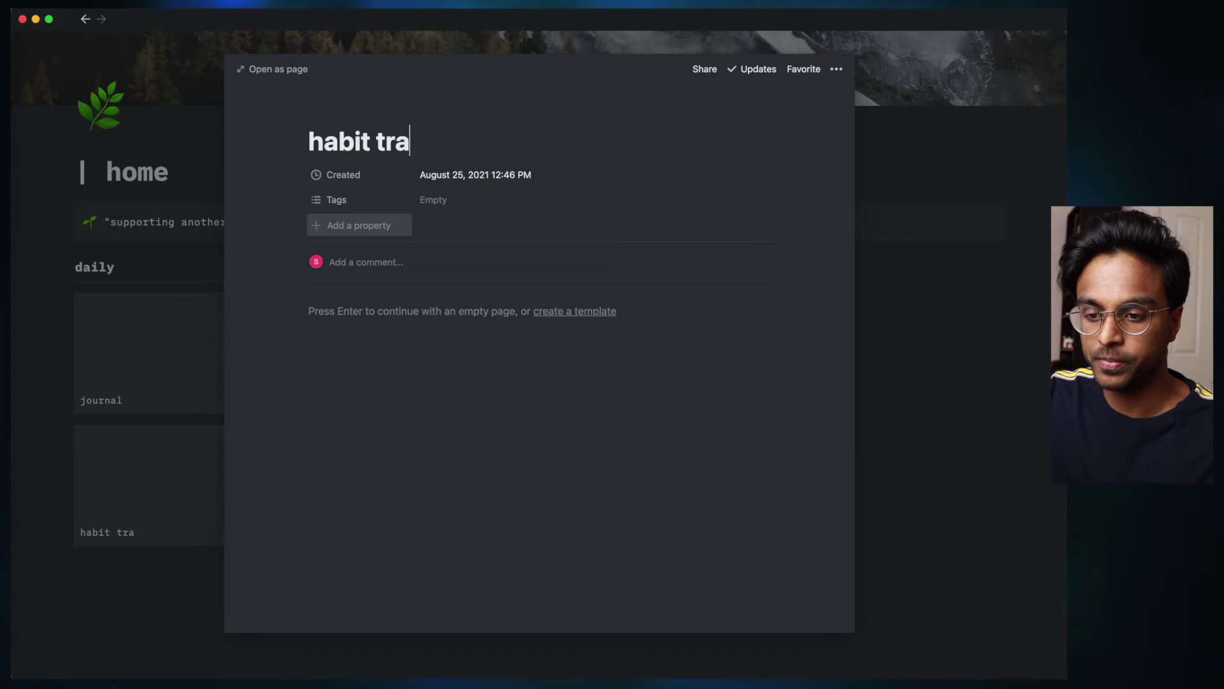
click(194, 371)
click(173, 362)
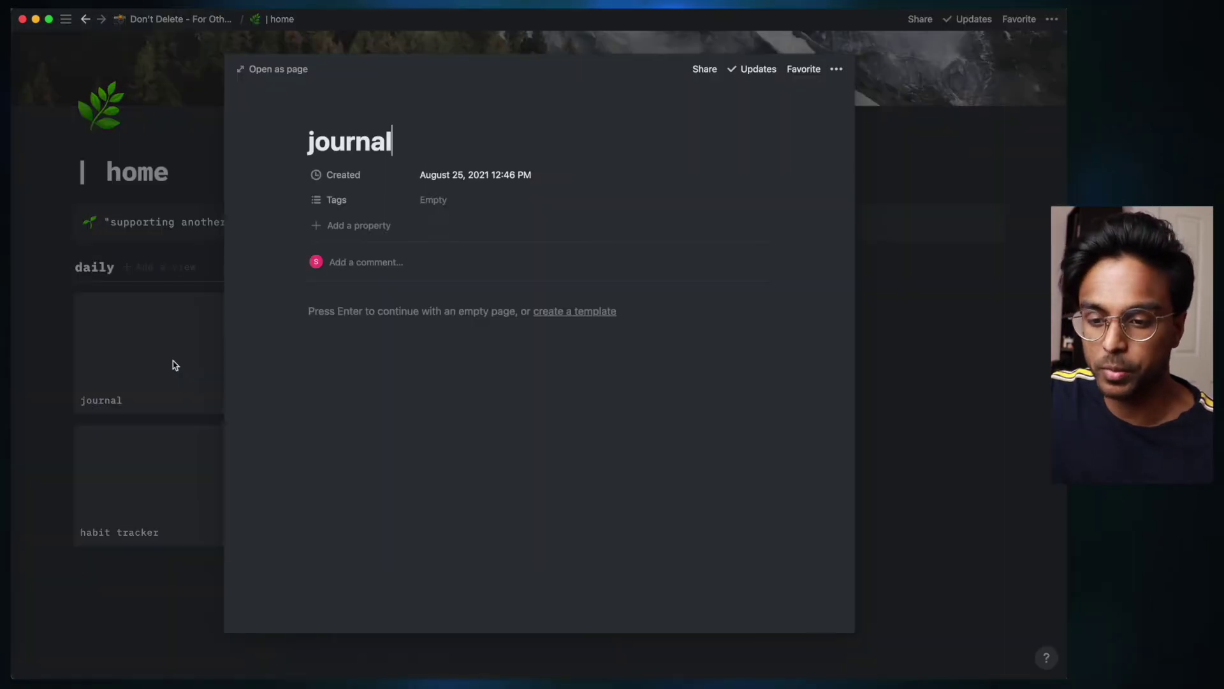
Give the journal page a green book emoji icon
click(332, 114)
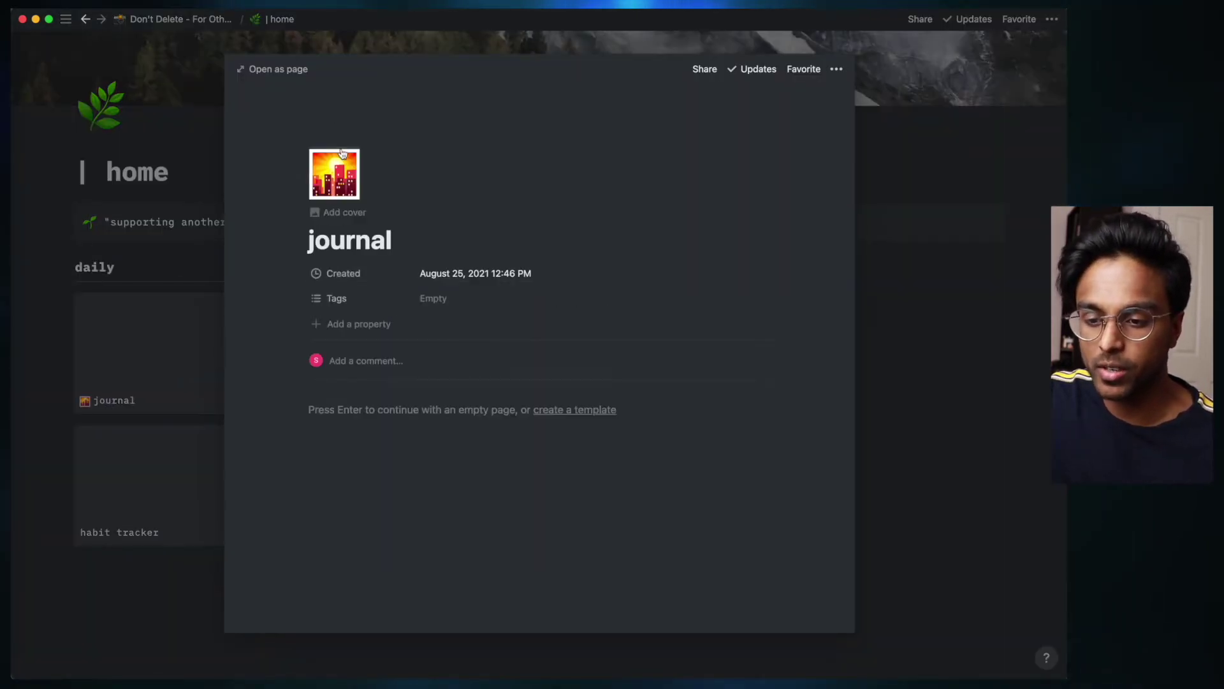
click(340, 162)
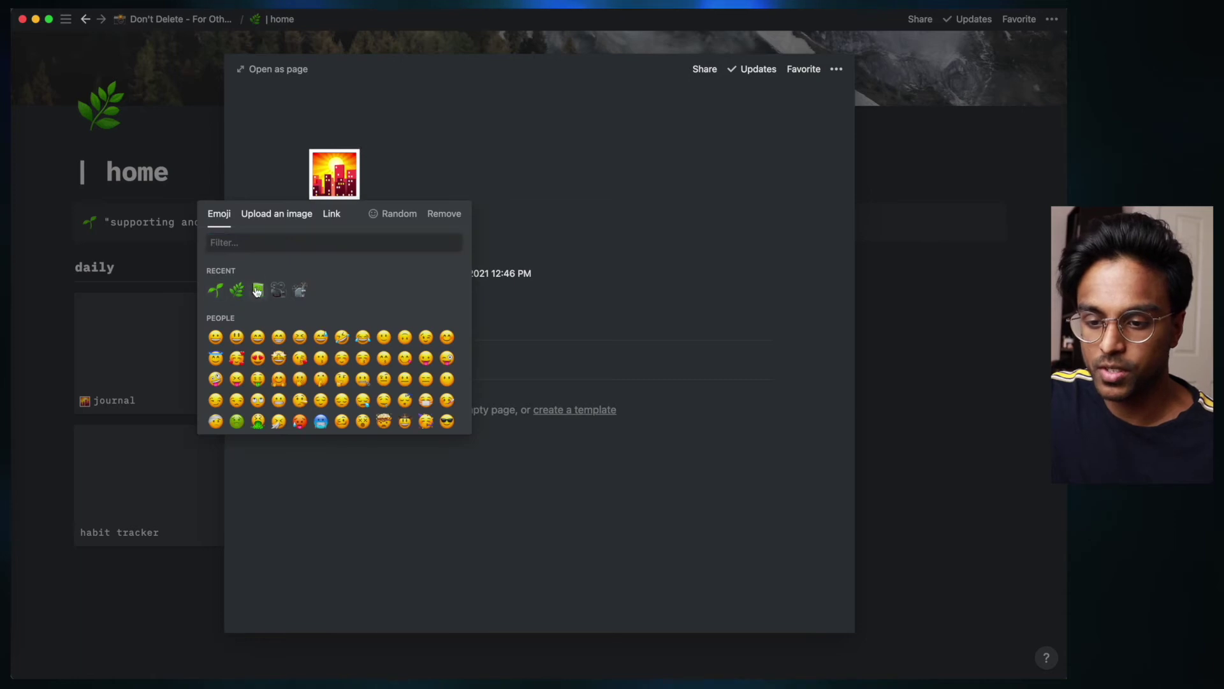
click(258, 289)
click(98, 349)
Set a 'mountain' Unsplash photo as the journal cover and return to the home gallery
click(319, 385)
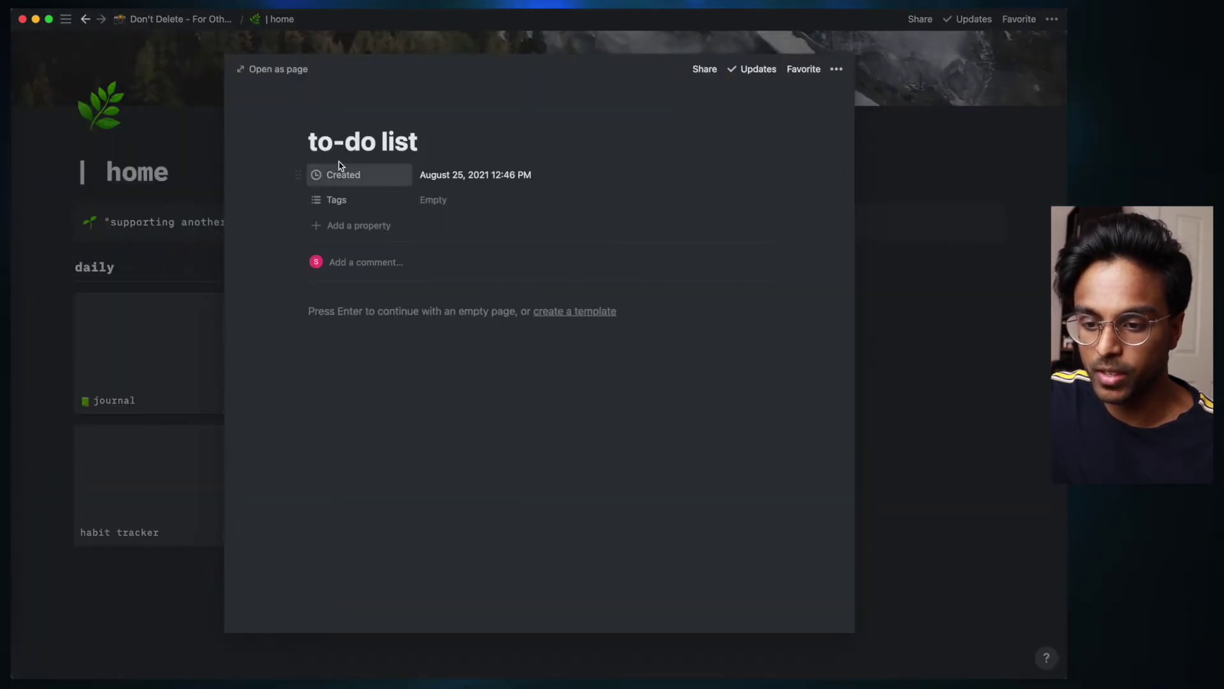
mouse_move(351, 124)
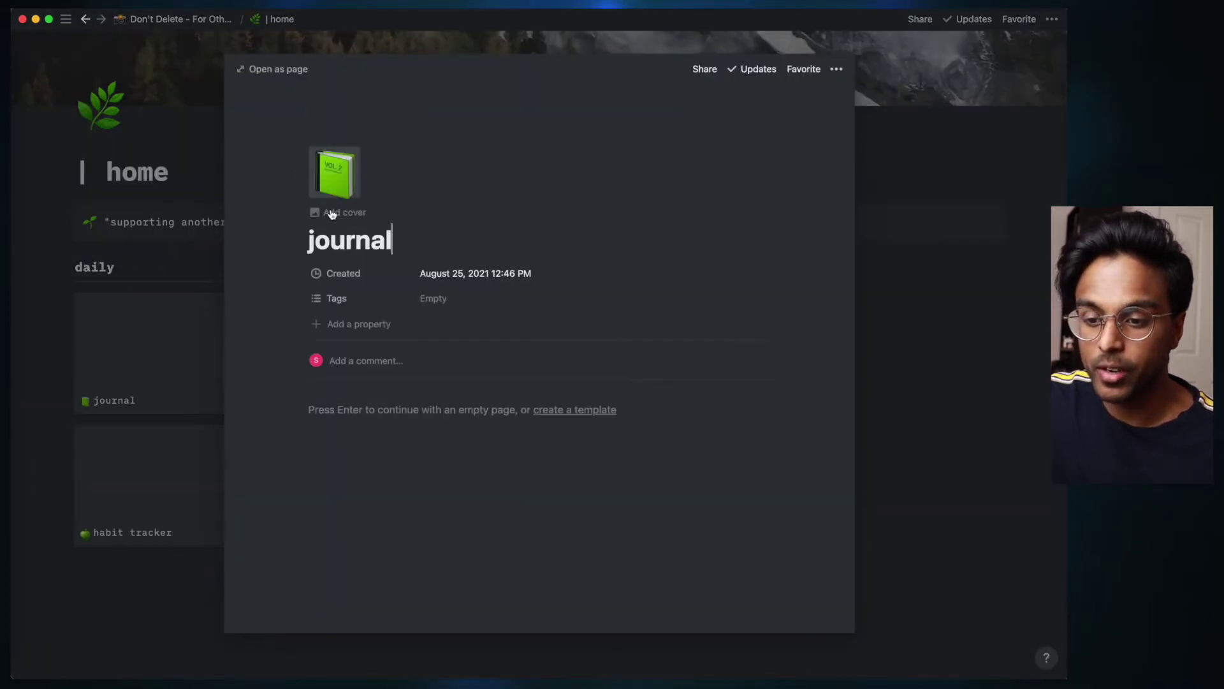
click(335, 211)
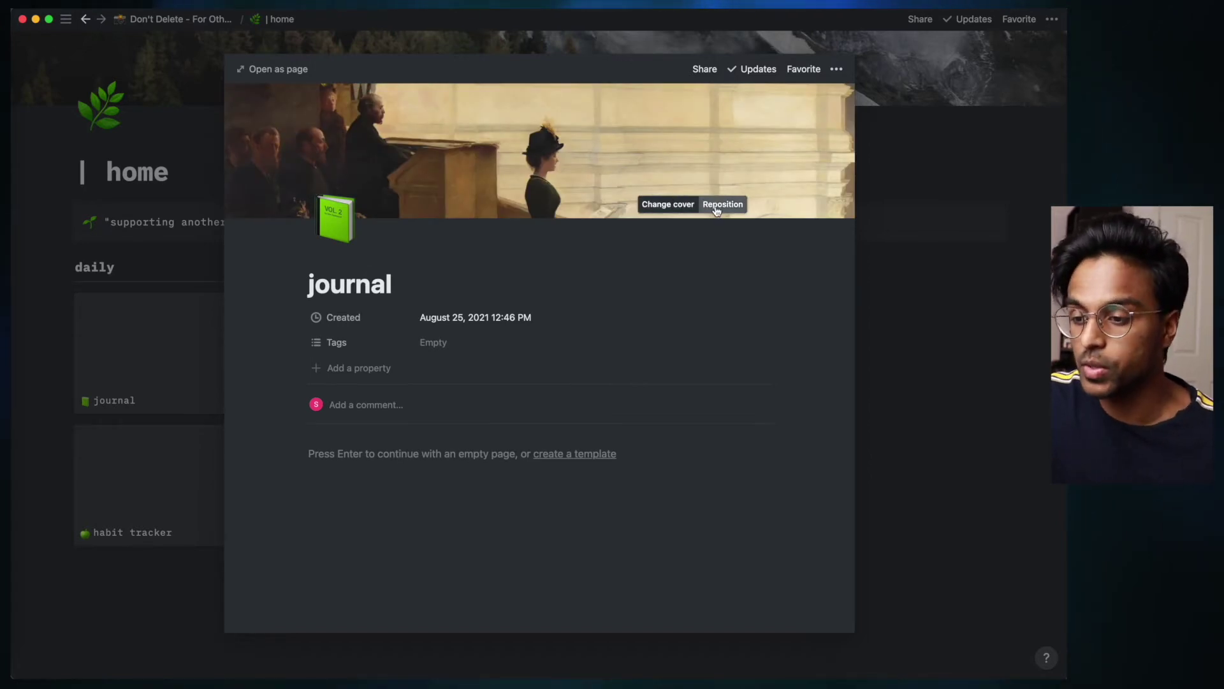
click(667, 204)
click(641, 228)
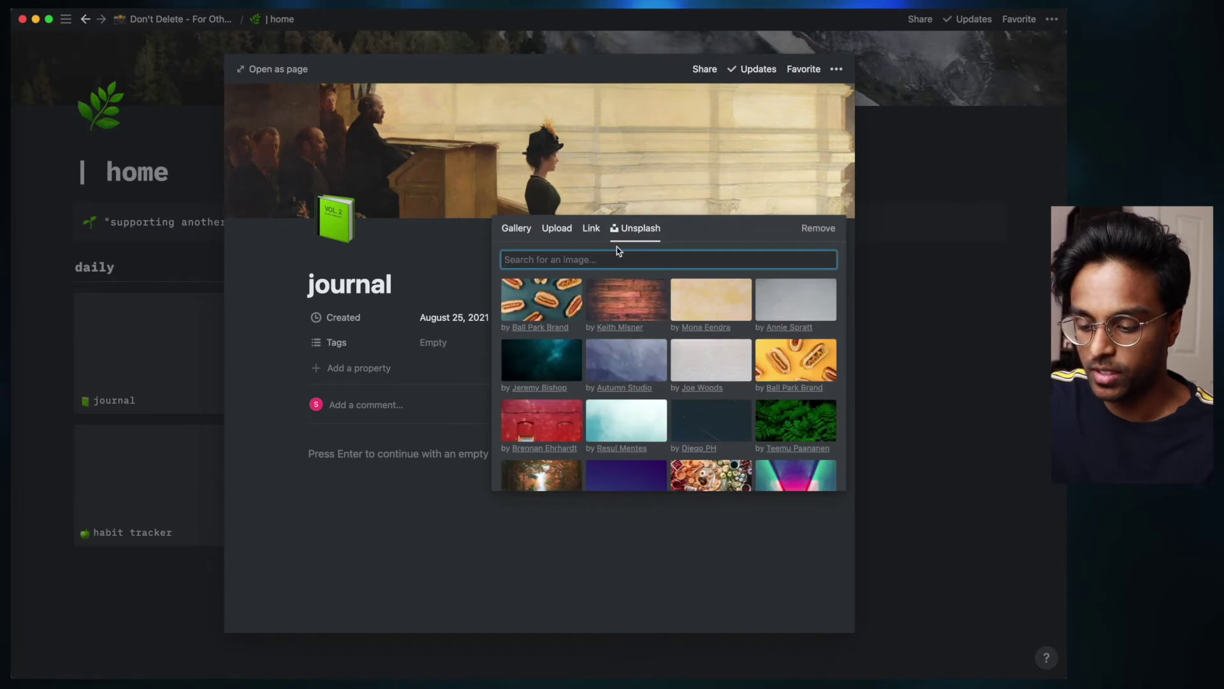
text(mountain)
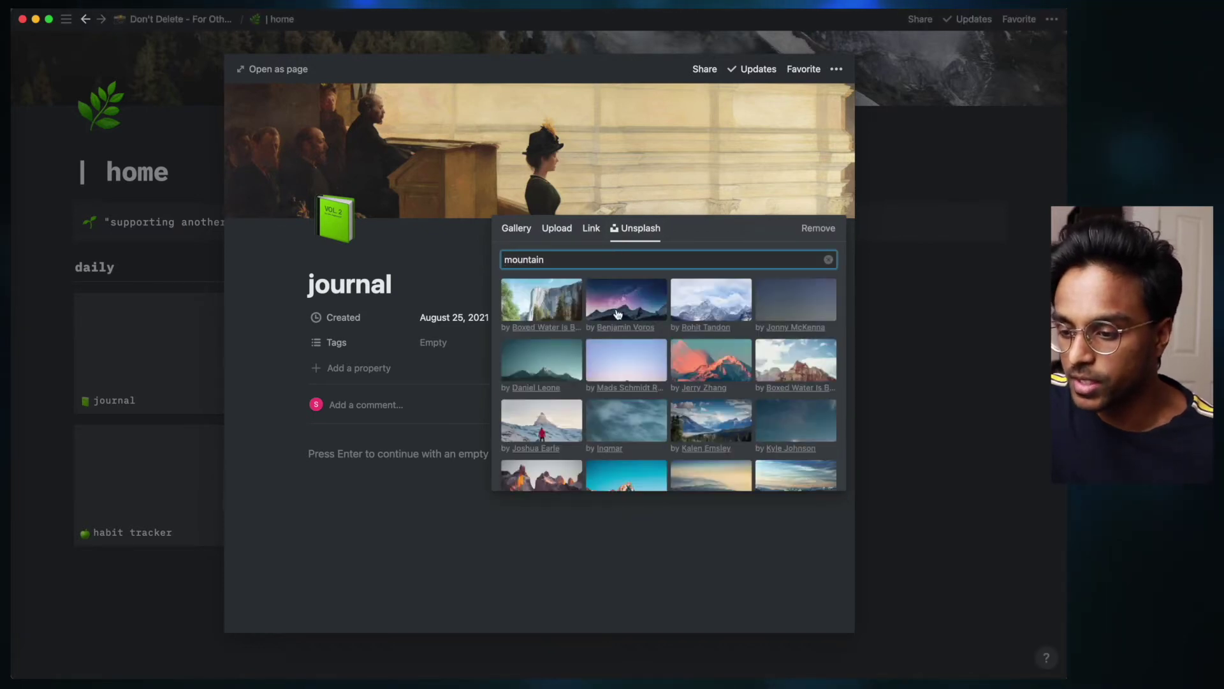
click(617, 313)
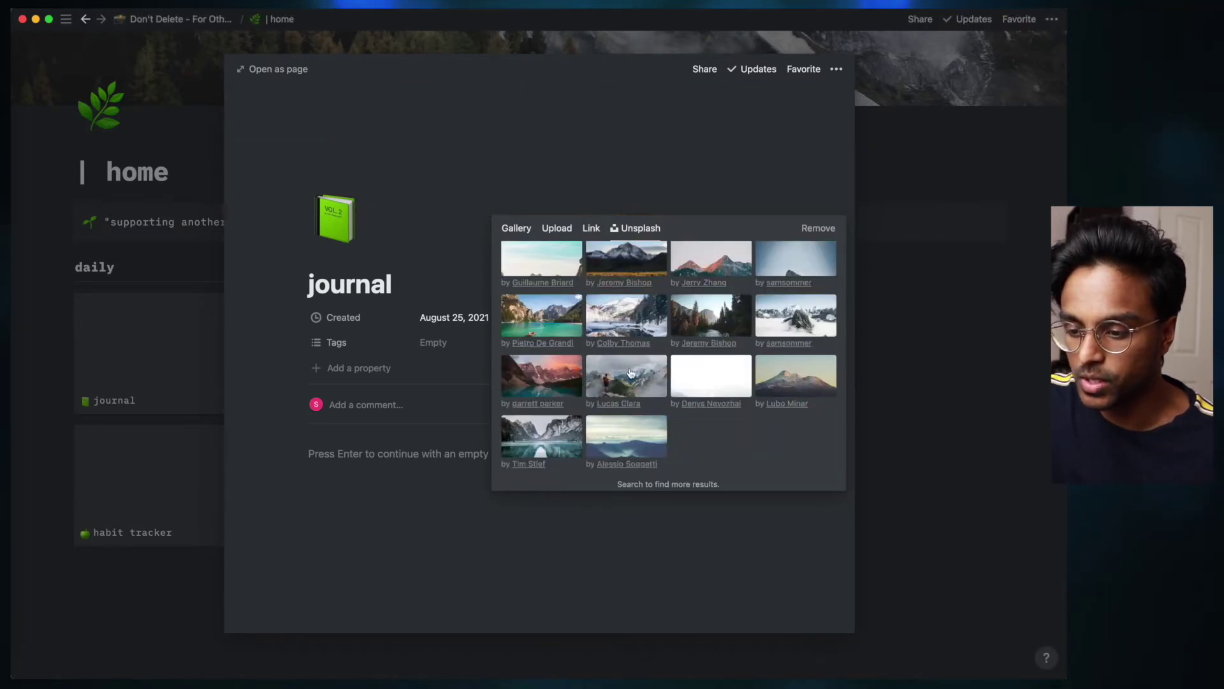
click(572, 155)
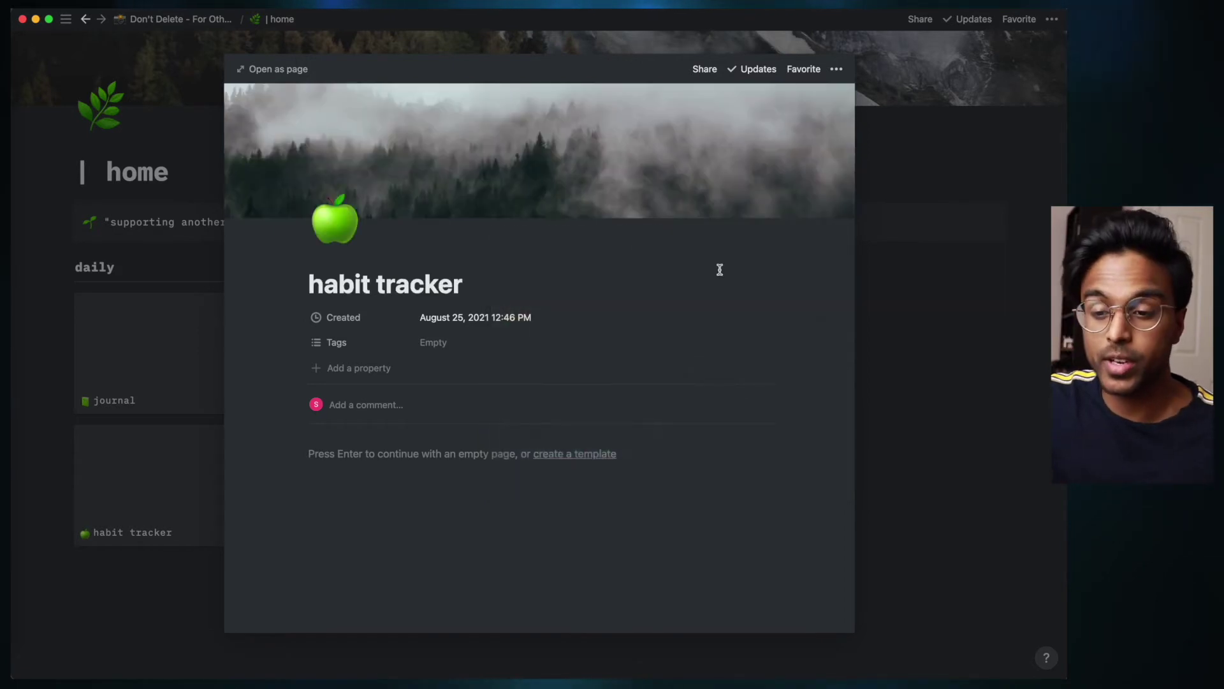
click(171, 424)
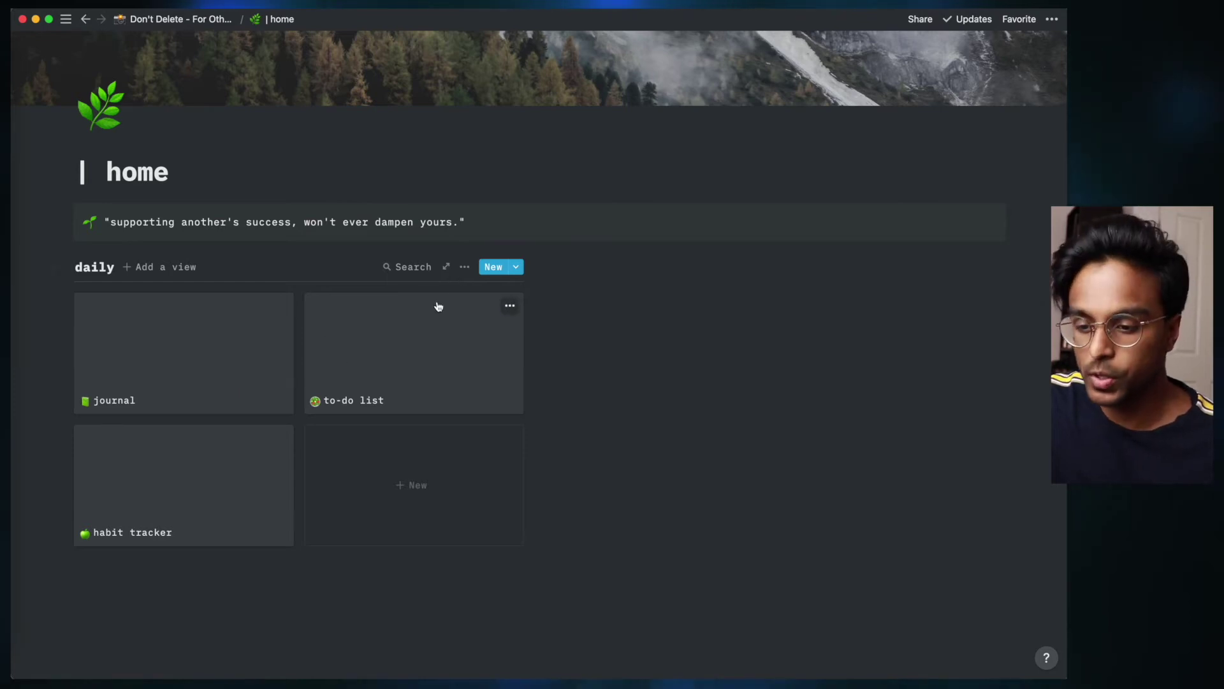
Set the daily gallery's Card preview property to Page cover
click(465, 267)
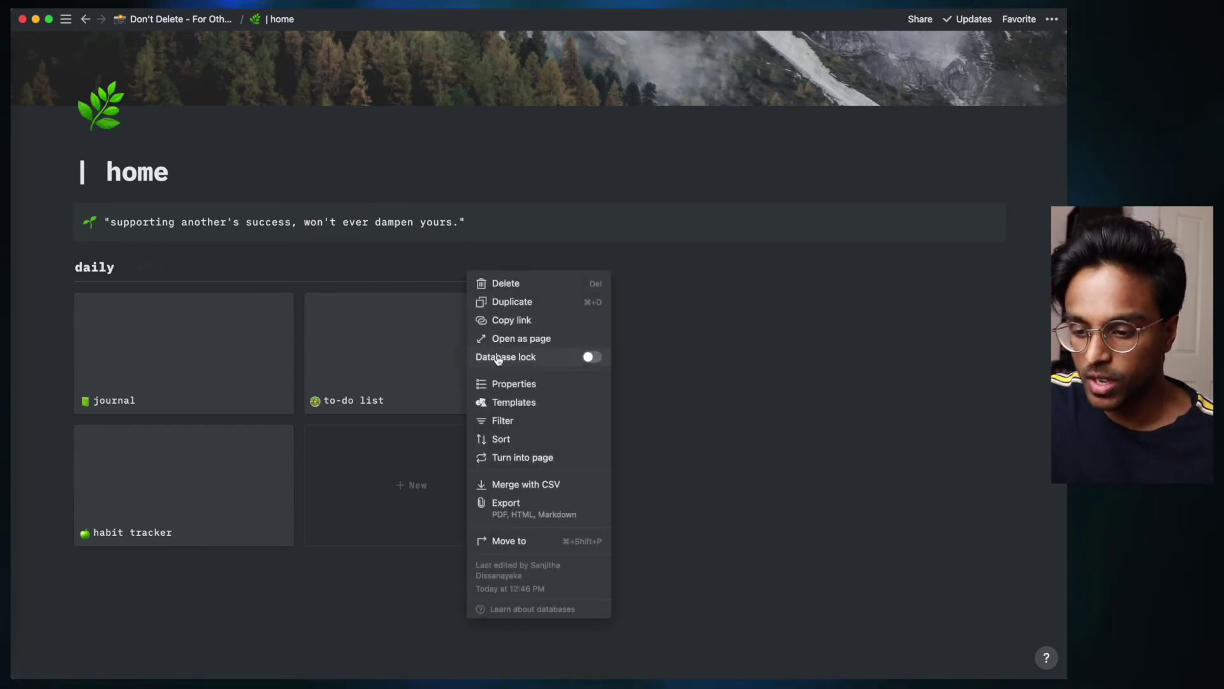
click(510, 385)
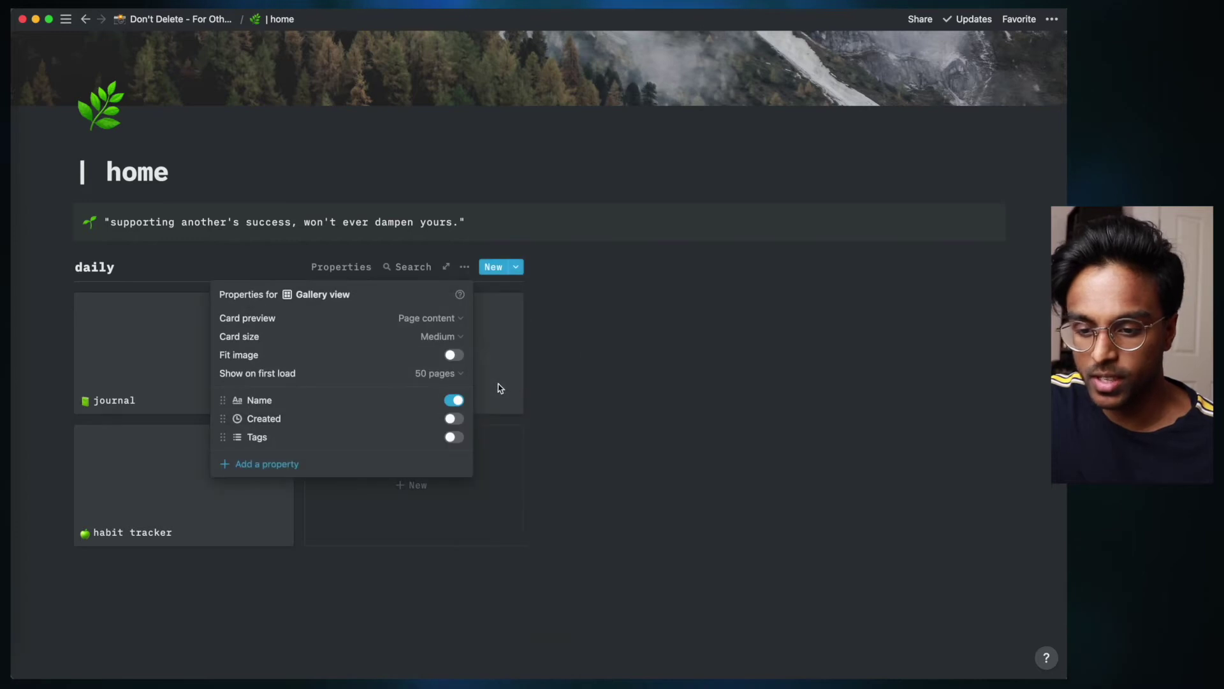
click(422, 319)
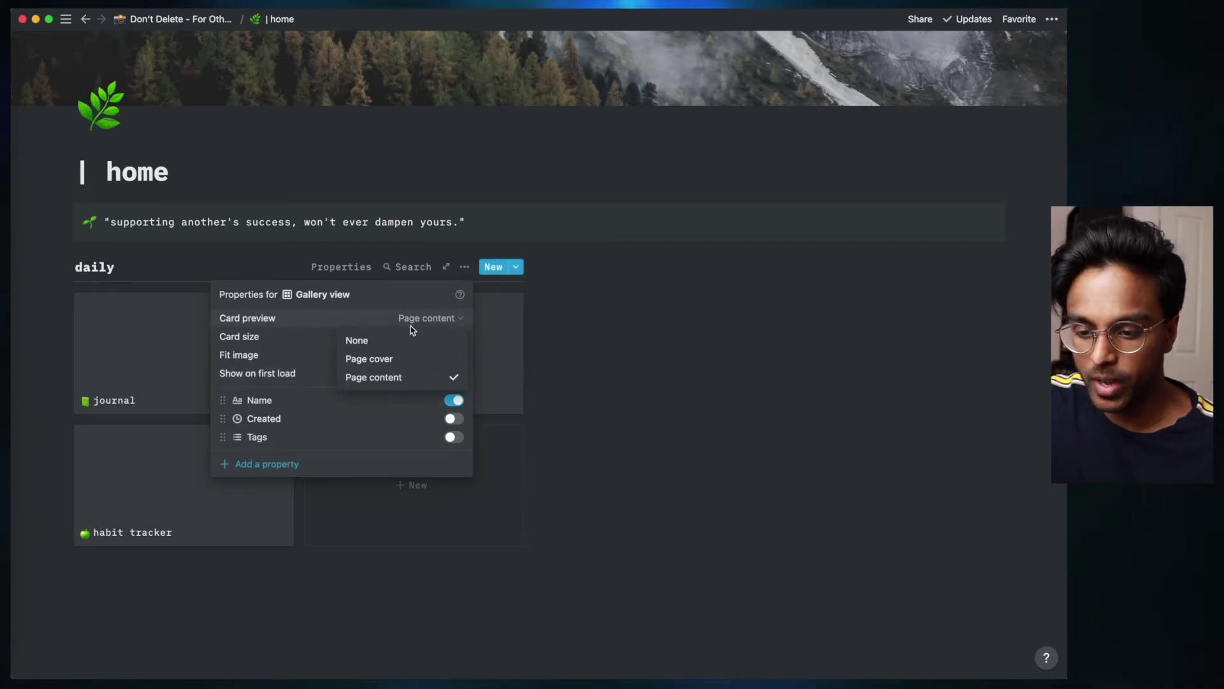
click(396, 358)
click(620, 374)
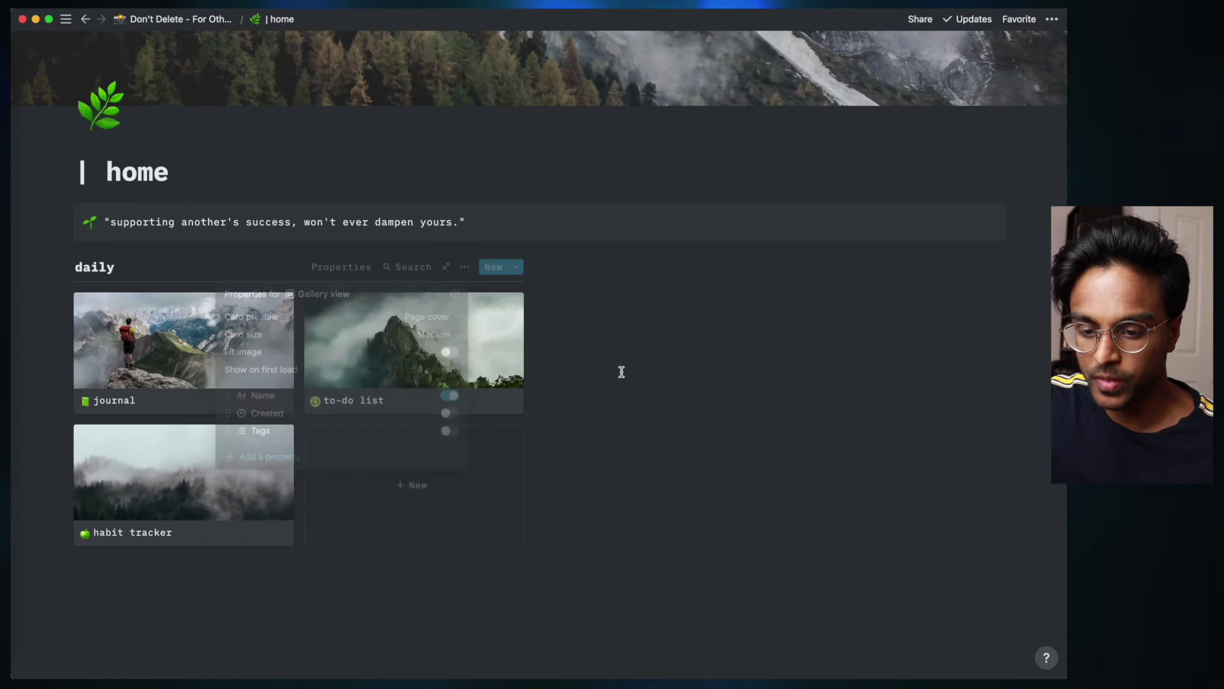
scroll(564, 447, up, 1)
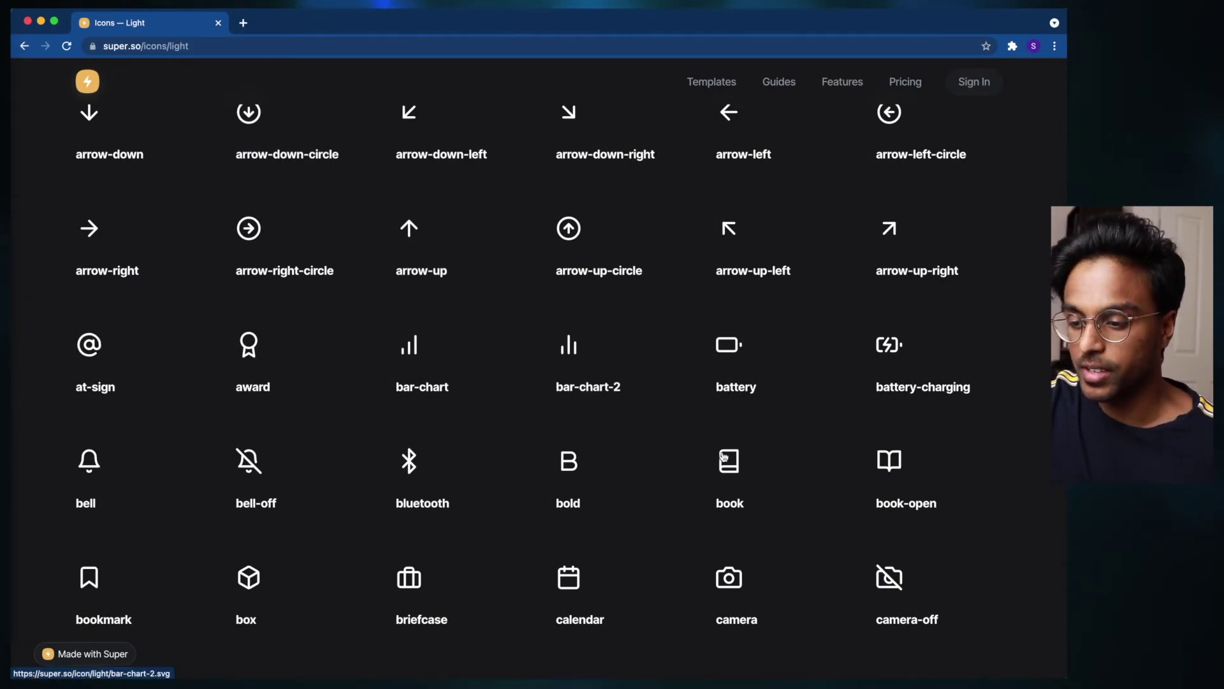
Copy the super.so Light book icon's link and return to Notion
click(721, 476)
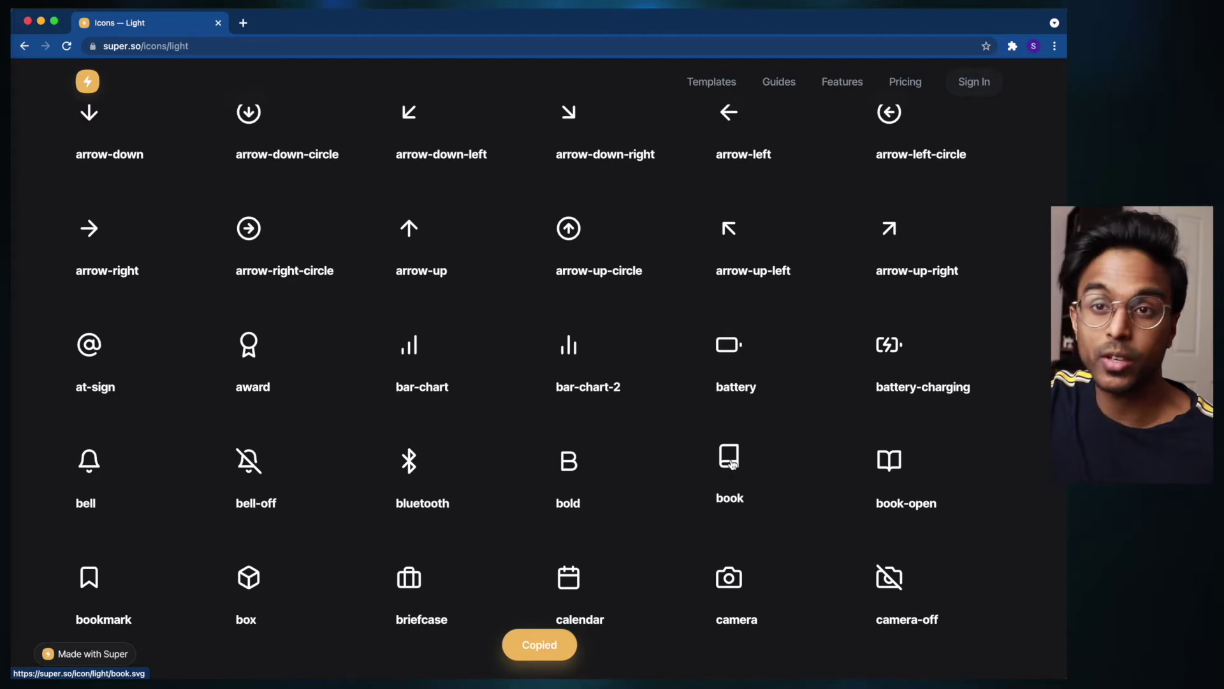
key(ctrl+Left)
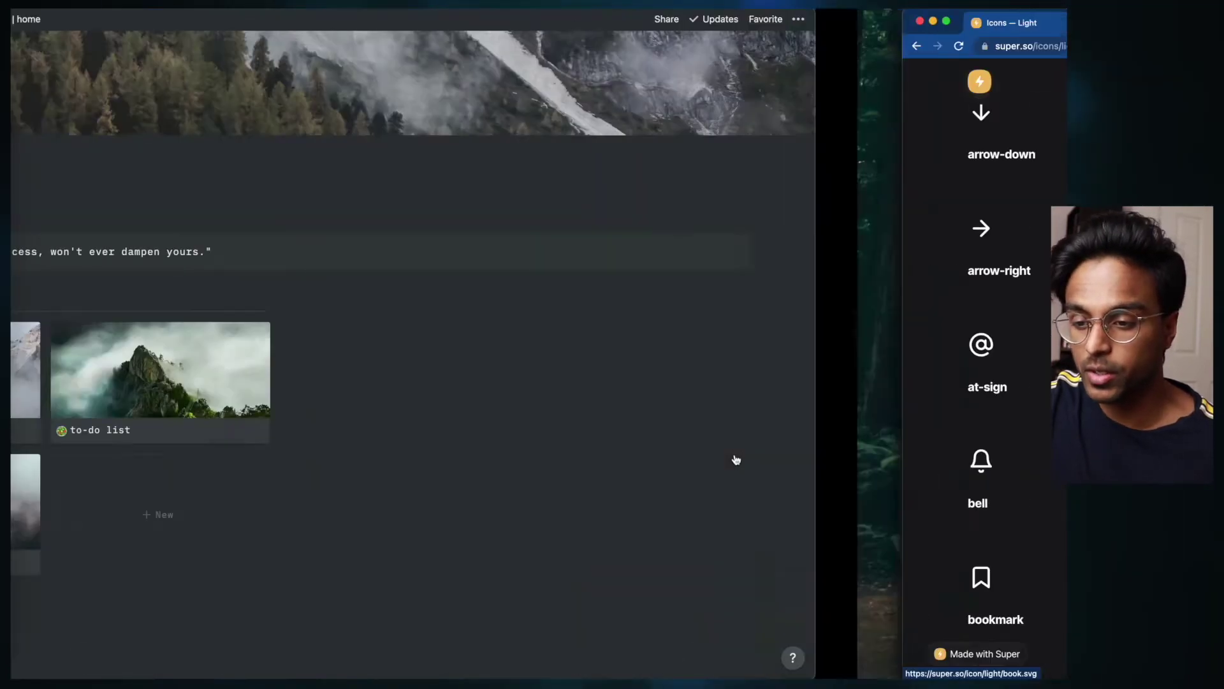
Set the journal page's icon to the book icon from the pasted super.so link
click(223, 416)
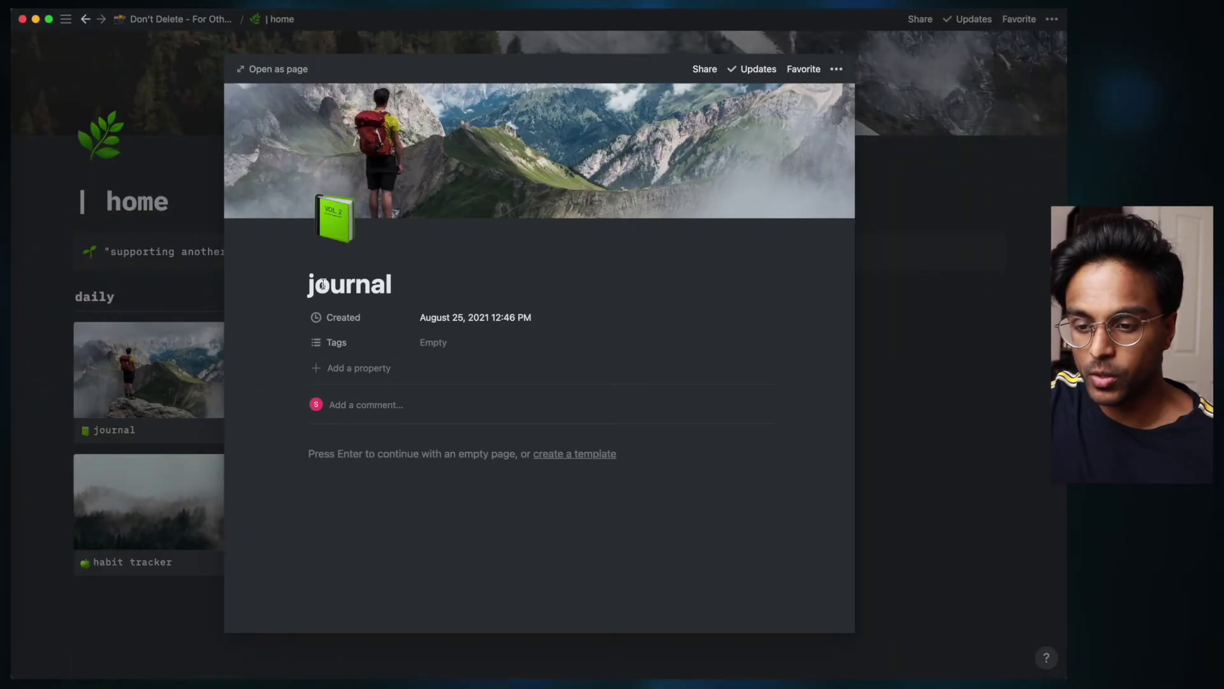
click(341, 228)
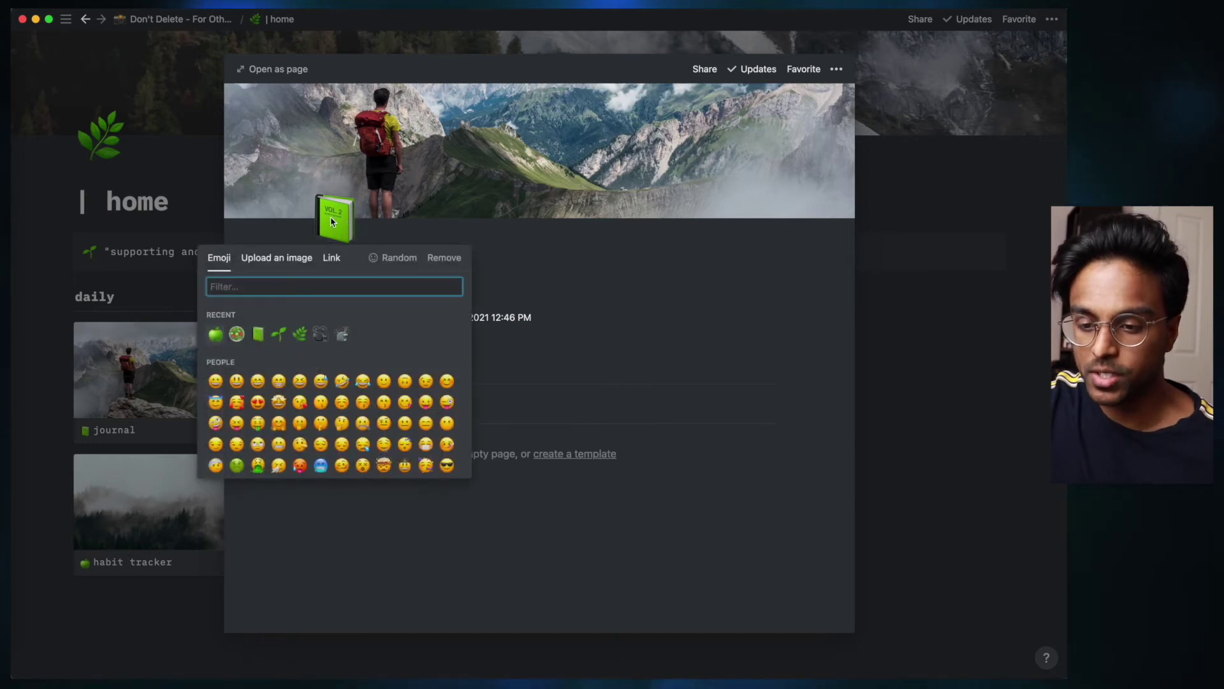
click(329, 259)
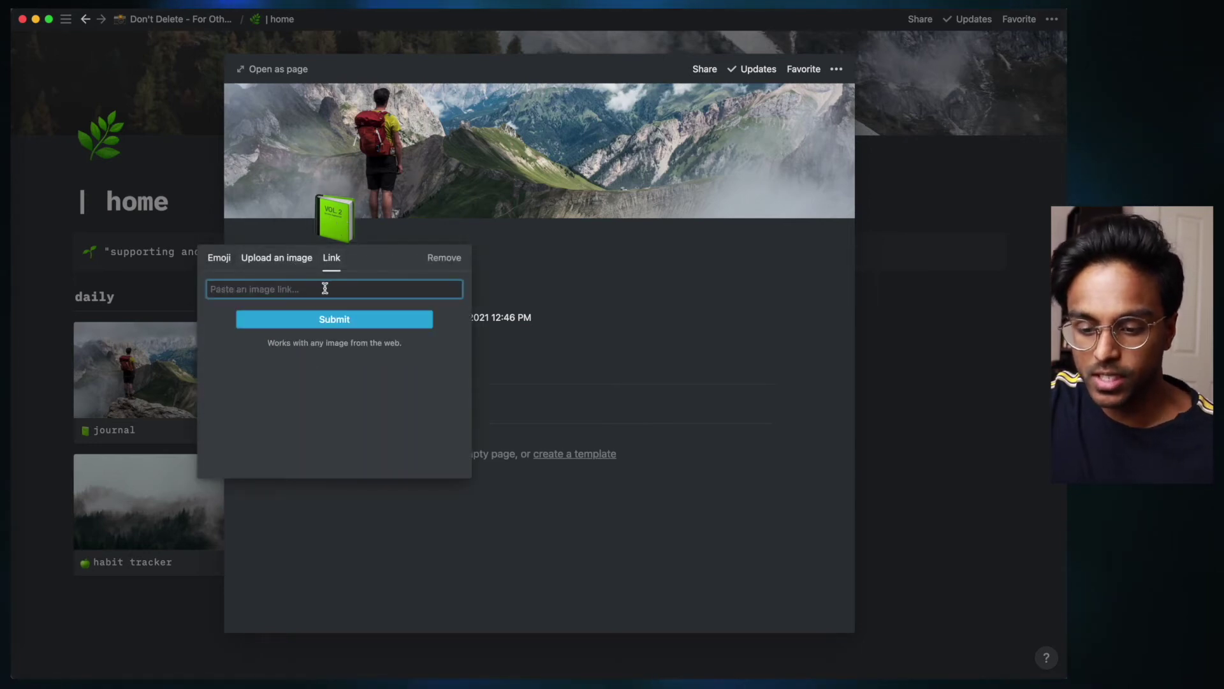
key(super+v)
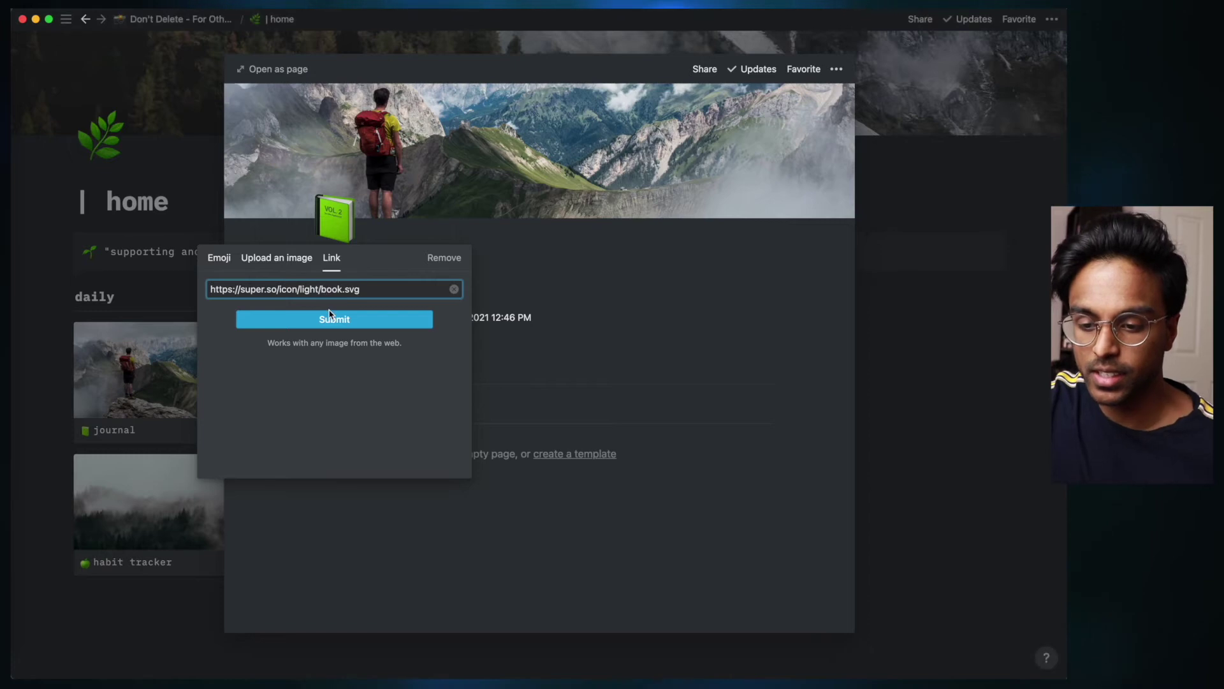
click(331, 319)
click(161, 389)
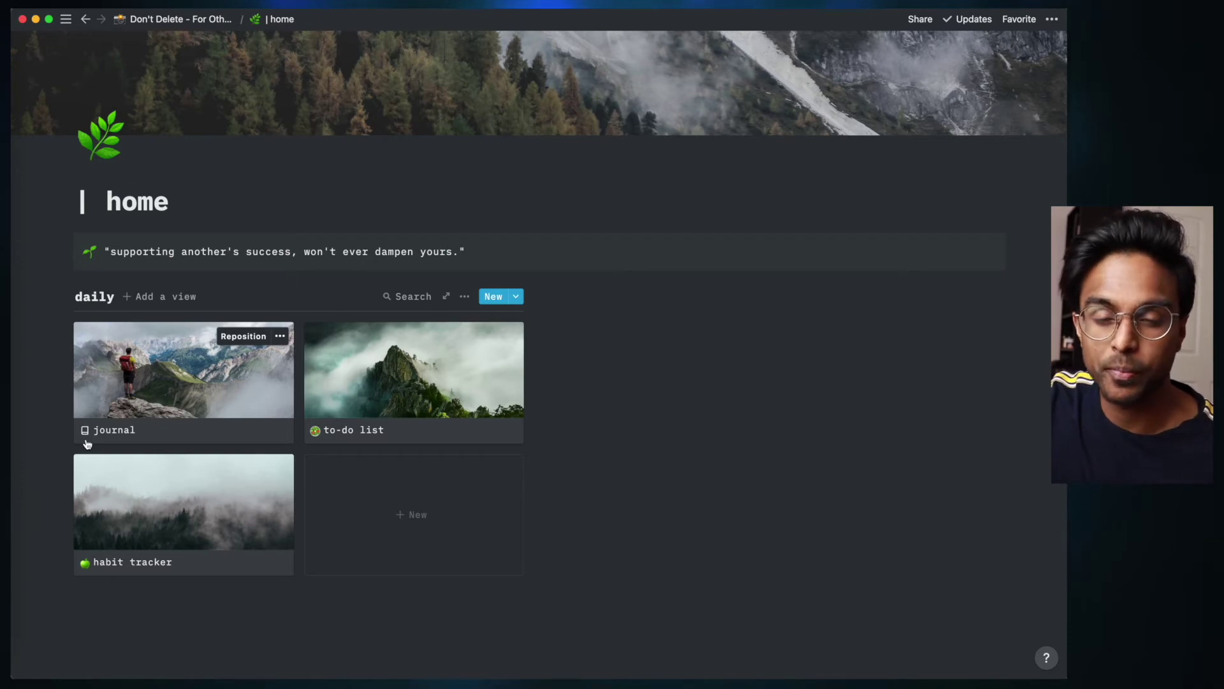
scroll(607, 205, down, 3)
click(607, 205)
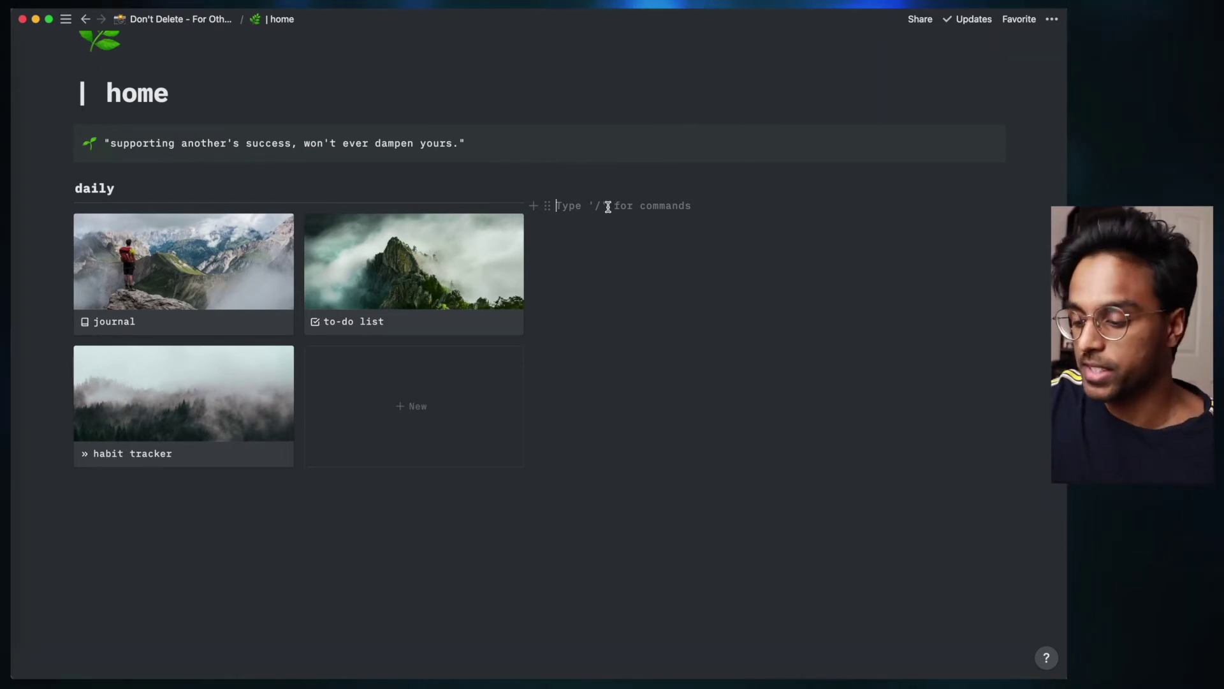
Insert an image block beside the gallery and upload the misty mountain JPEG
text(/)
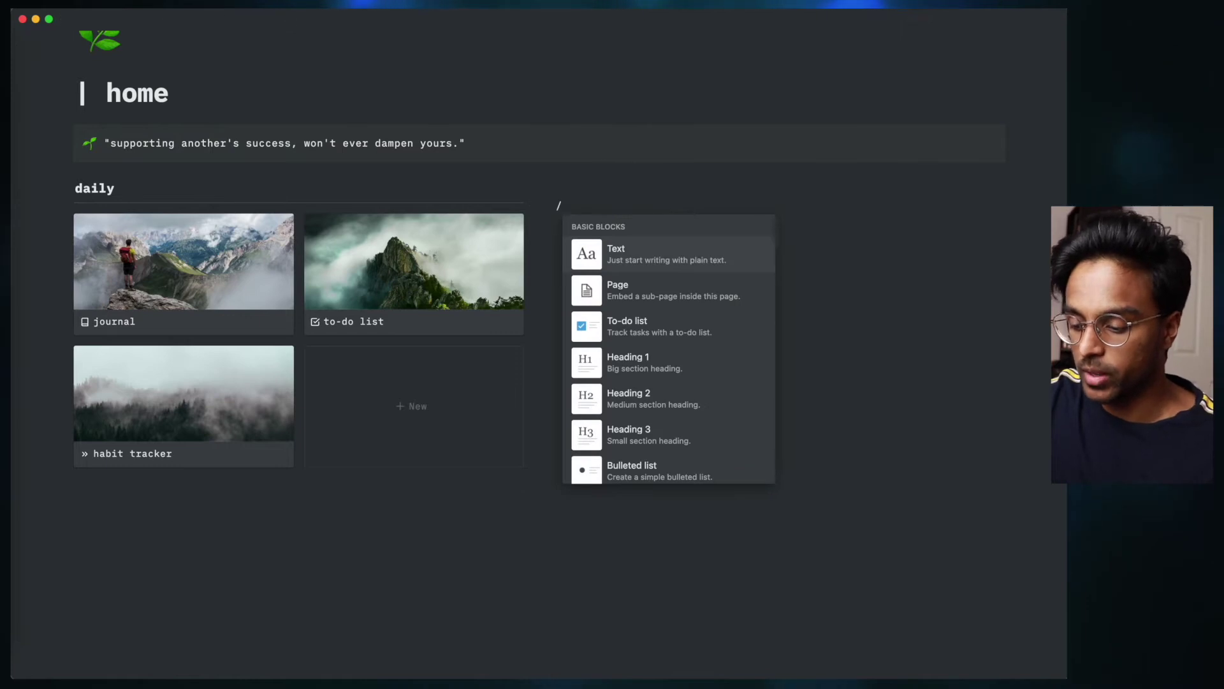
text(imag)
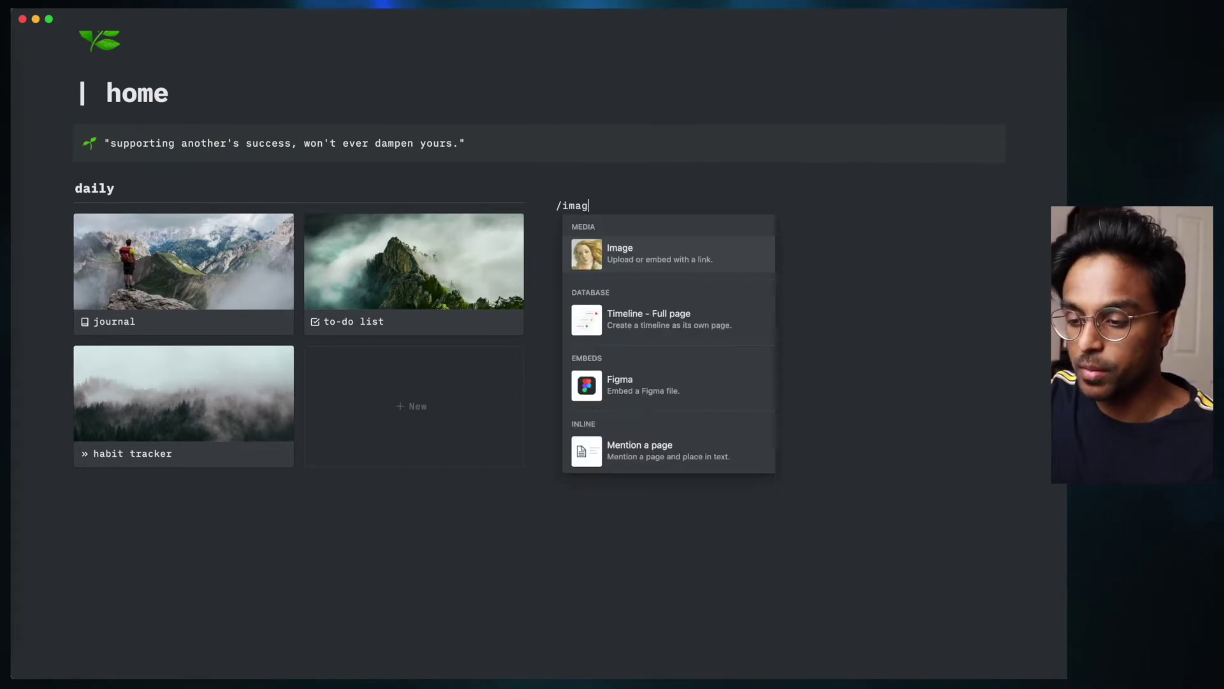
key(Return)
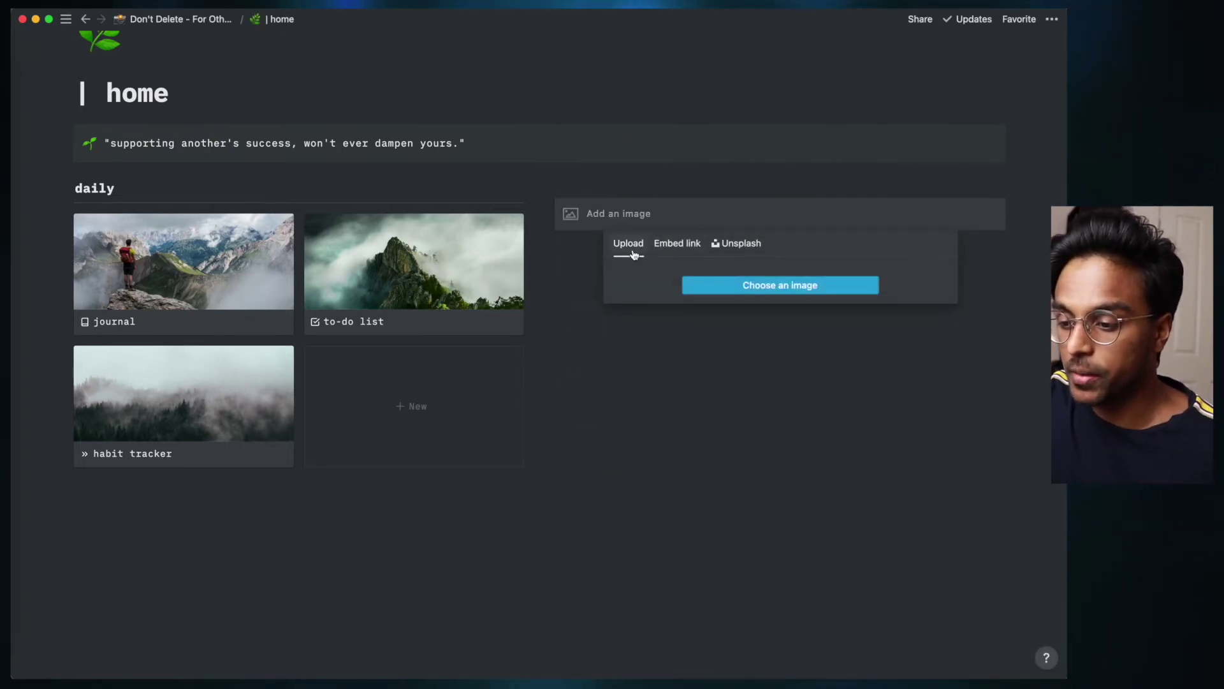
click(728, 290)
click(483, 249)
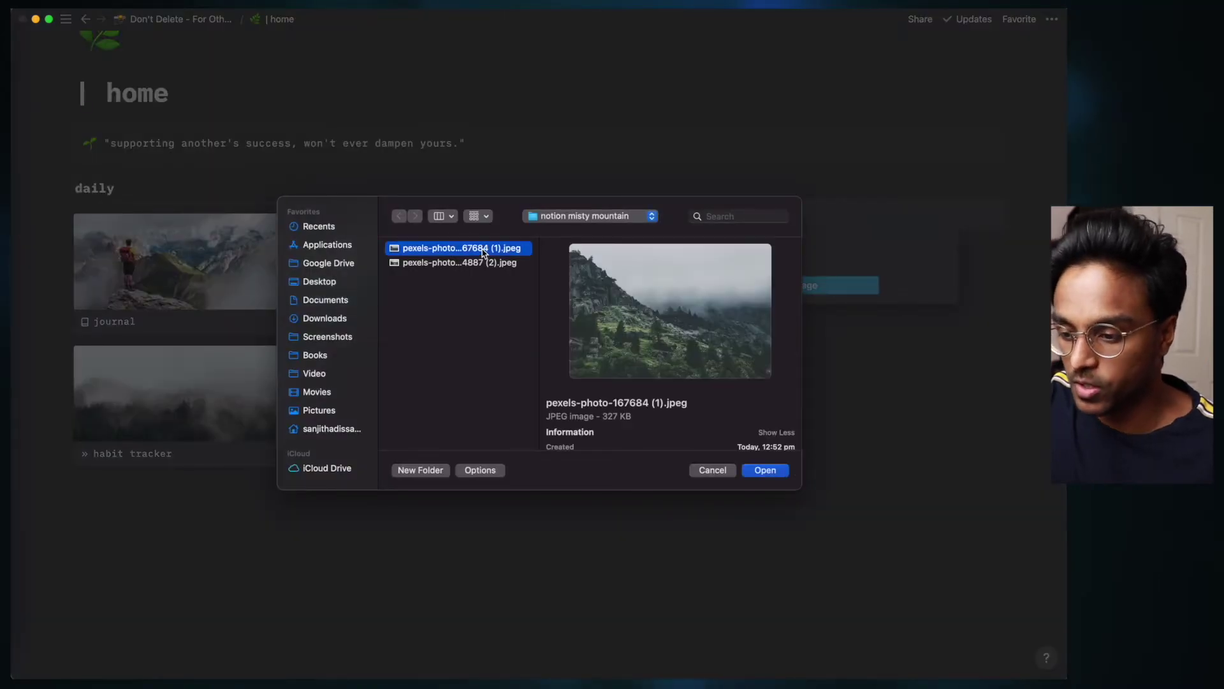
key(Return)
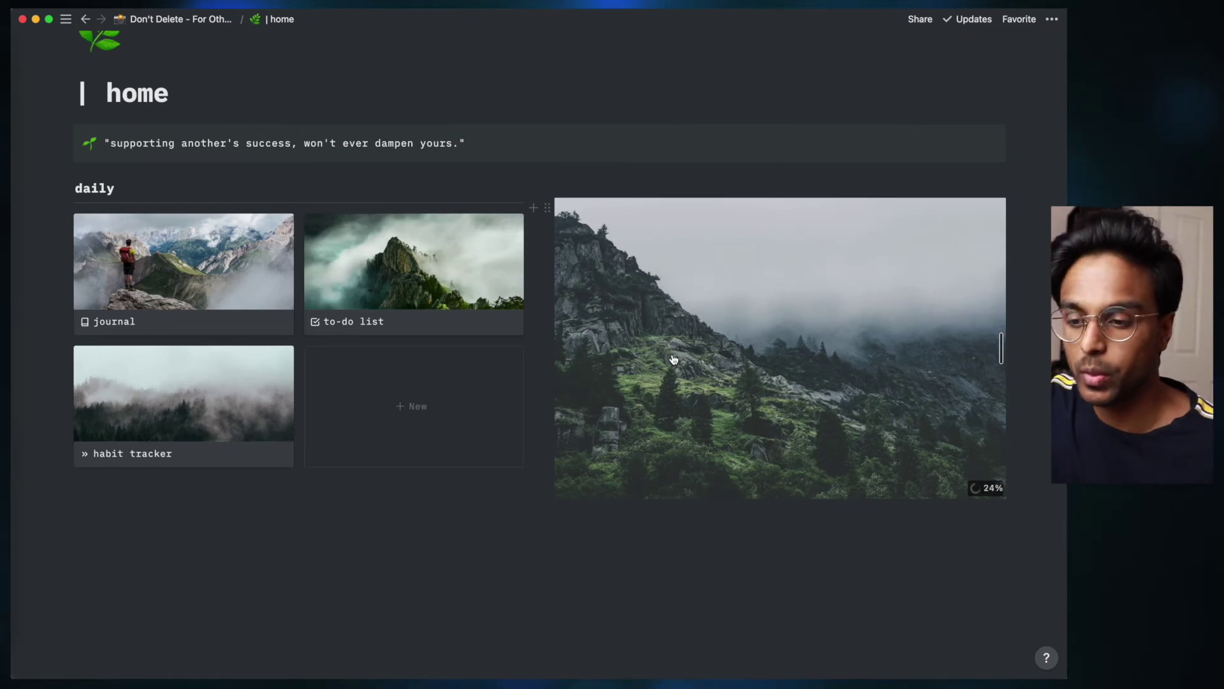
scroll(359, 493, down, 2)
click(359, 493)
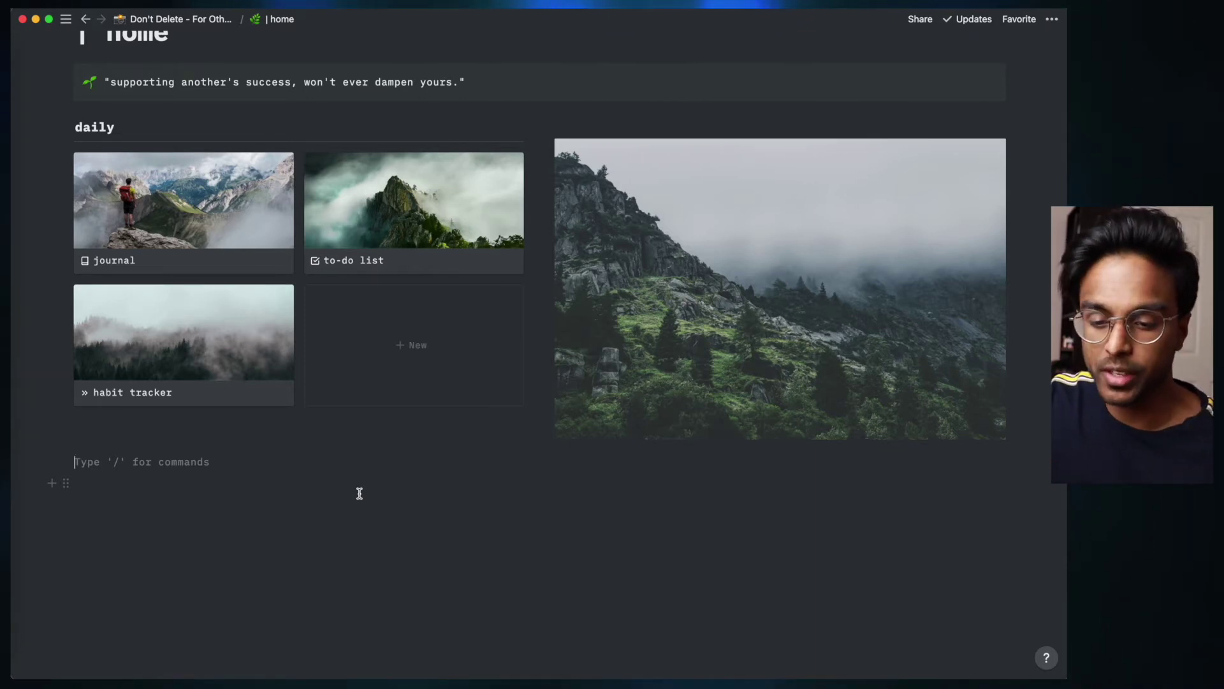
Upload the river-valley photo below the gallery and add an empty line under the mountain photo
text(/im)
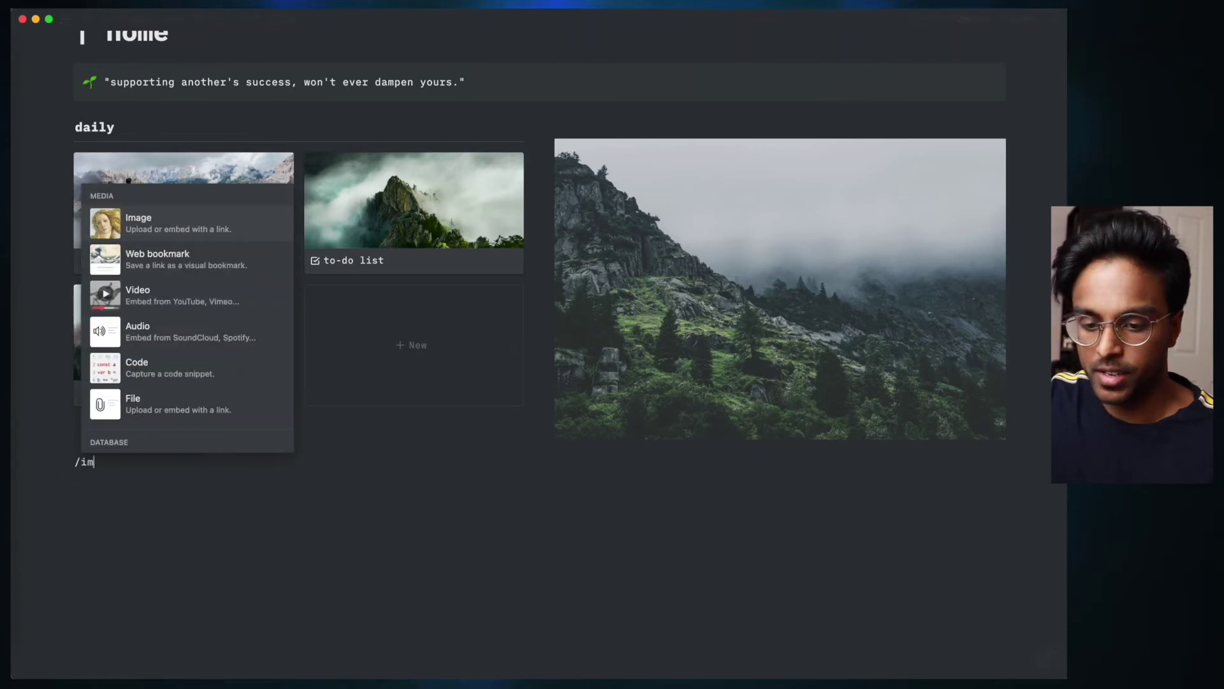
key(Return)
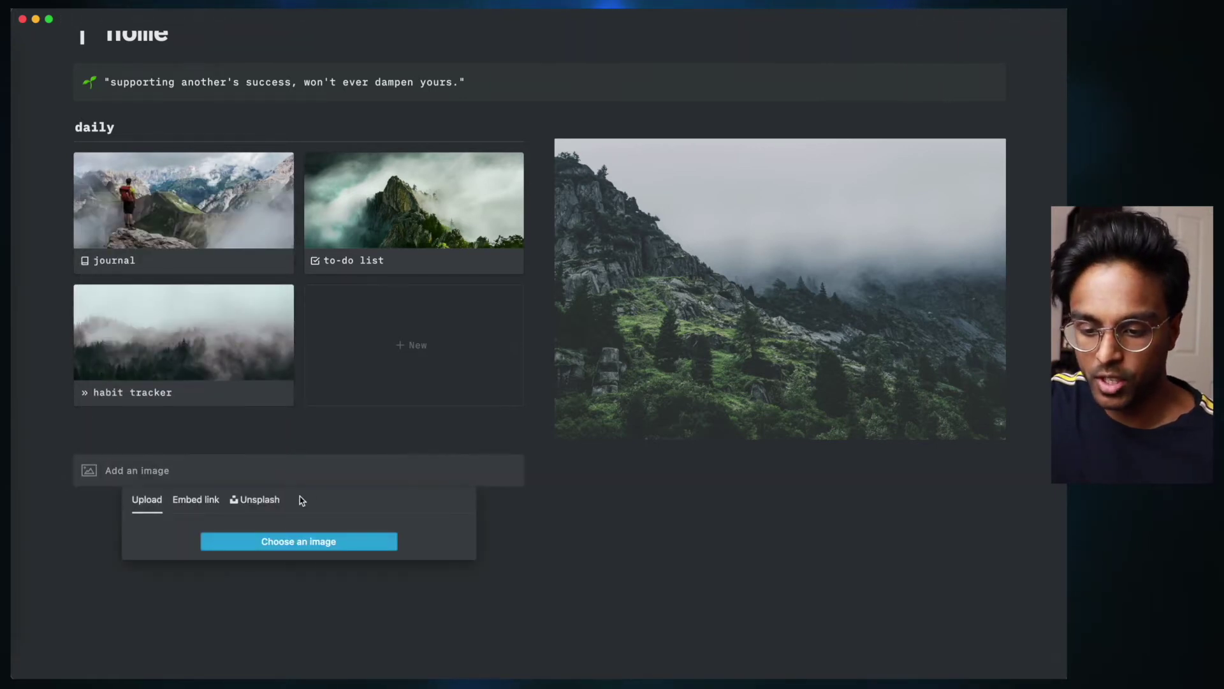
click(294, 542)
click(429, 266)
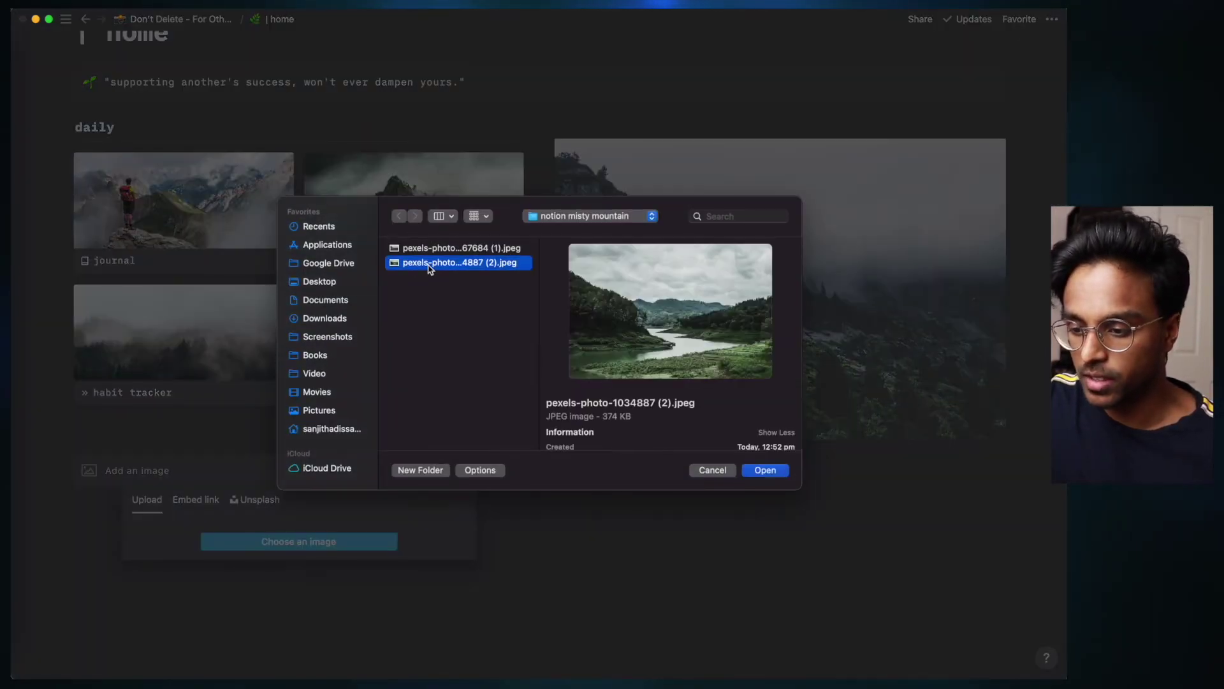
double_click(429, 266)
scroll(473, 443, up, 5)
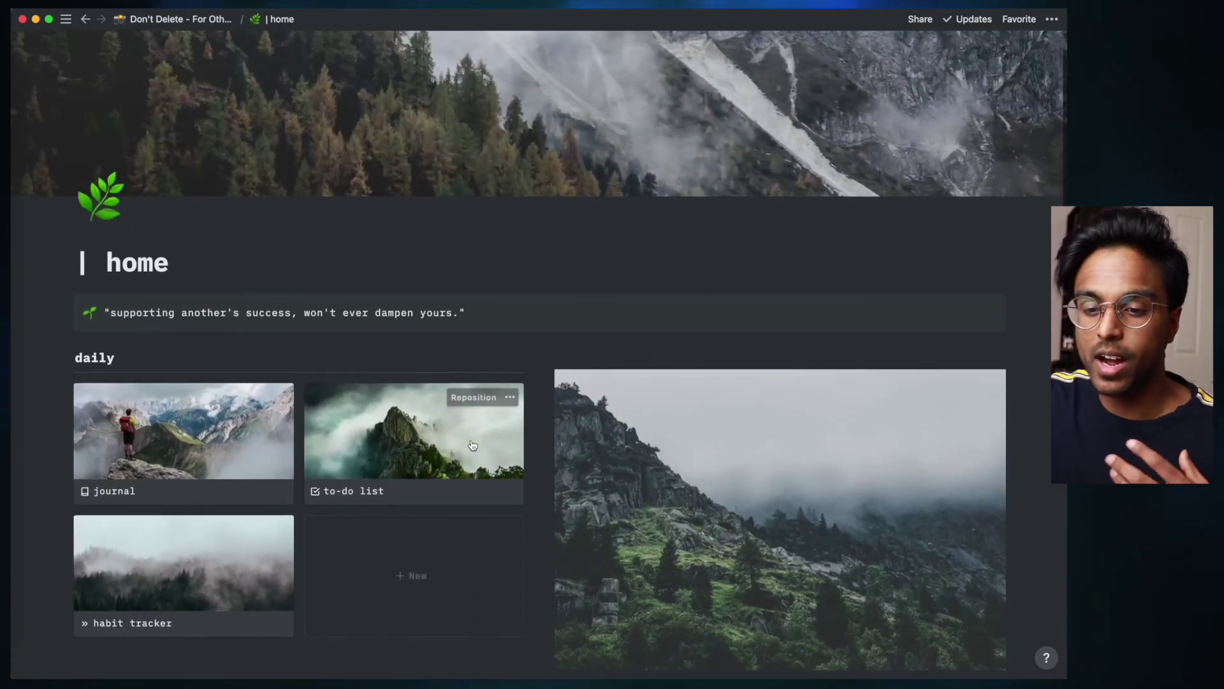
scroll(473, 444, down, 2)
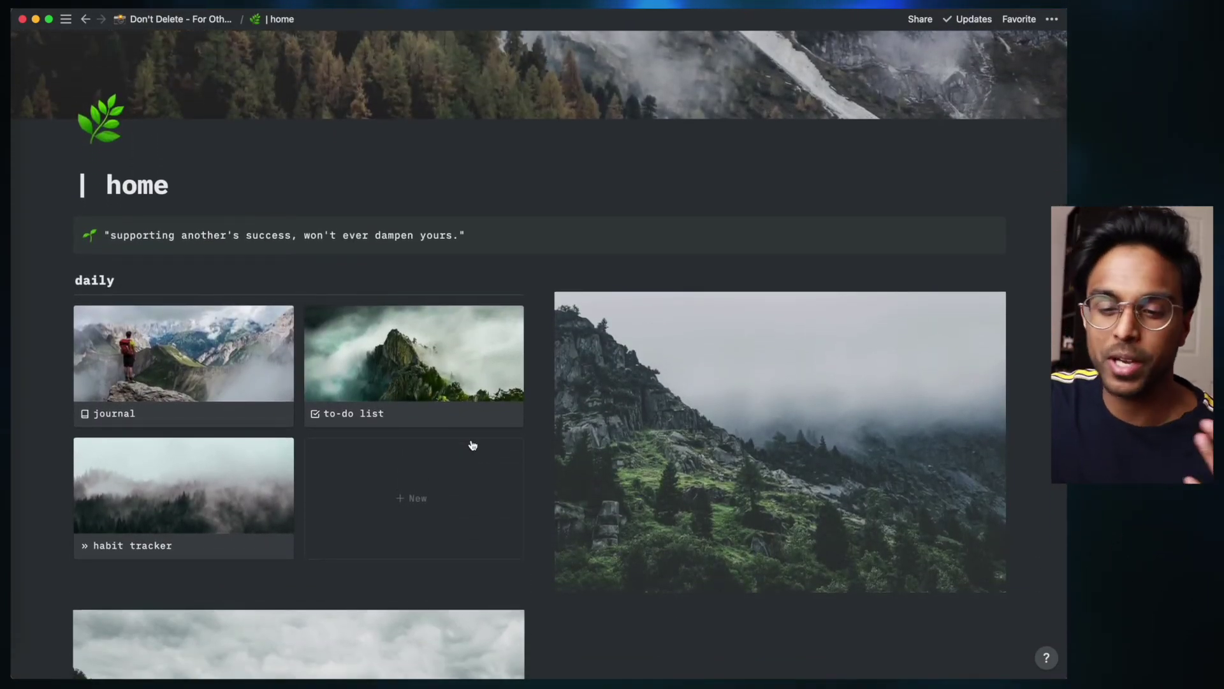
scroll(472, 445, down, 4)
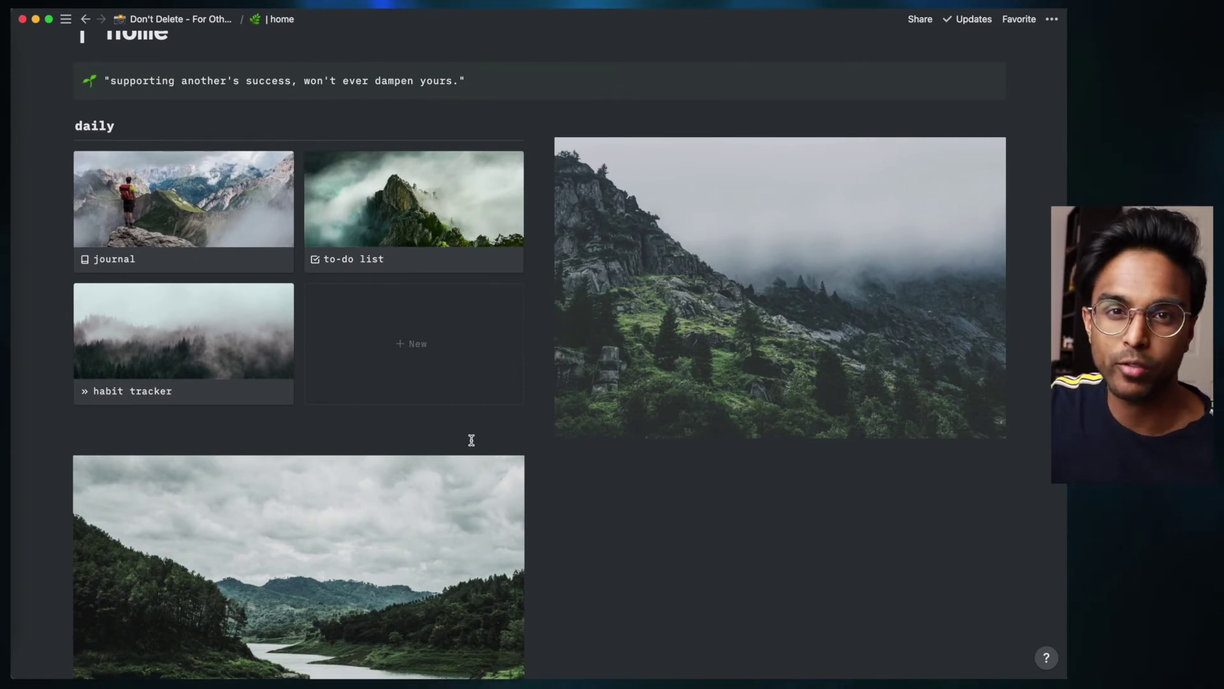
scroll(472, 440, down, 5)
click(552, 341)
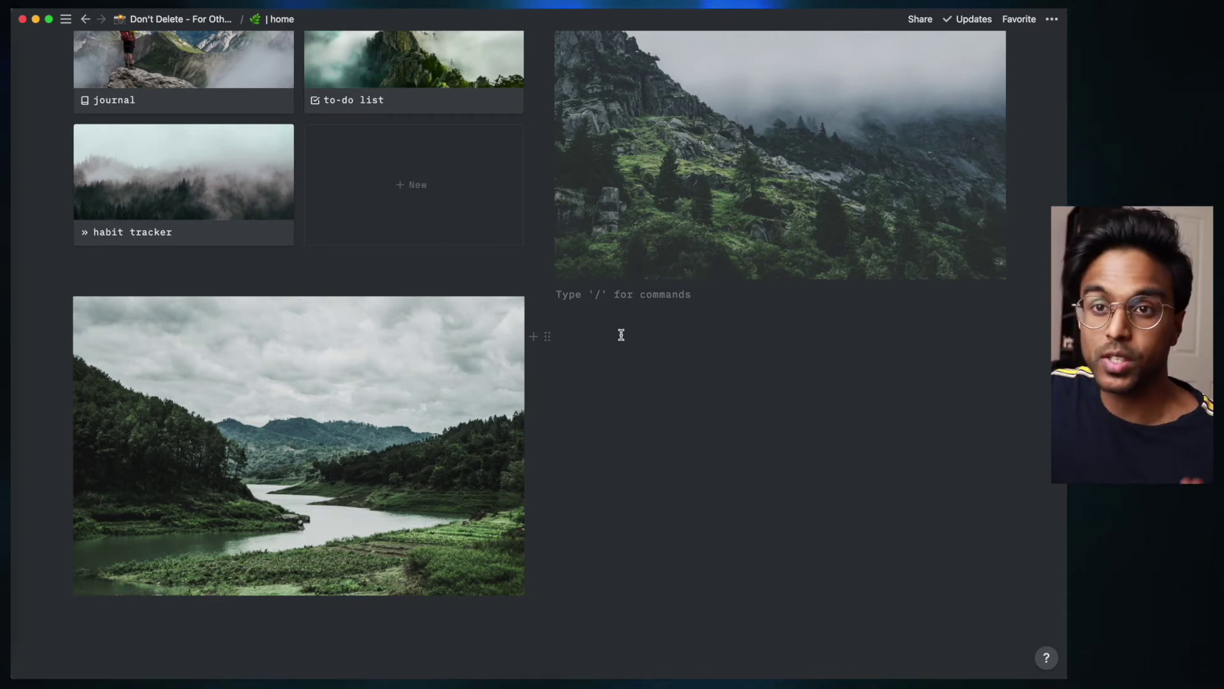
Add Heading 2 blocks 'personal', 'uni' and 'life'
text(/)
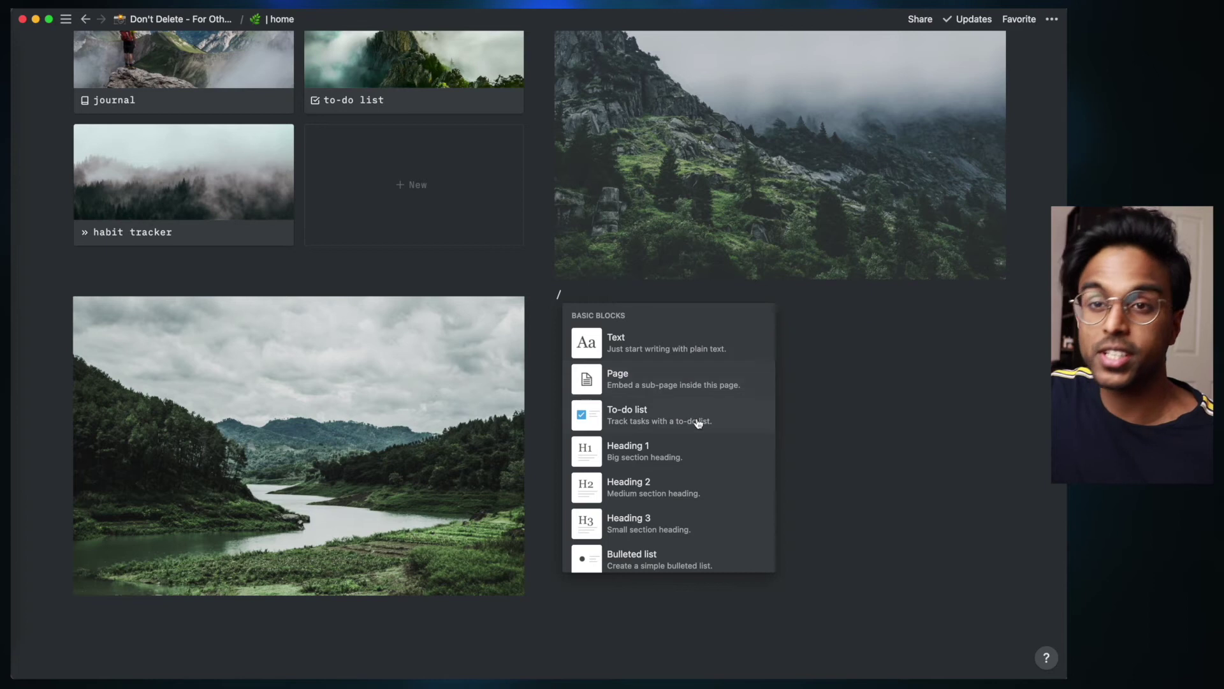
mouse_move(698, 449)
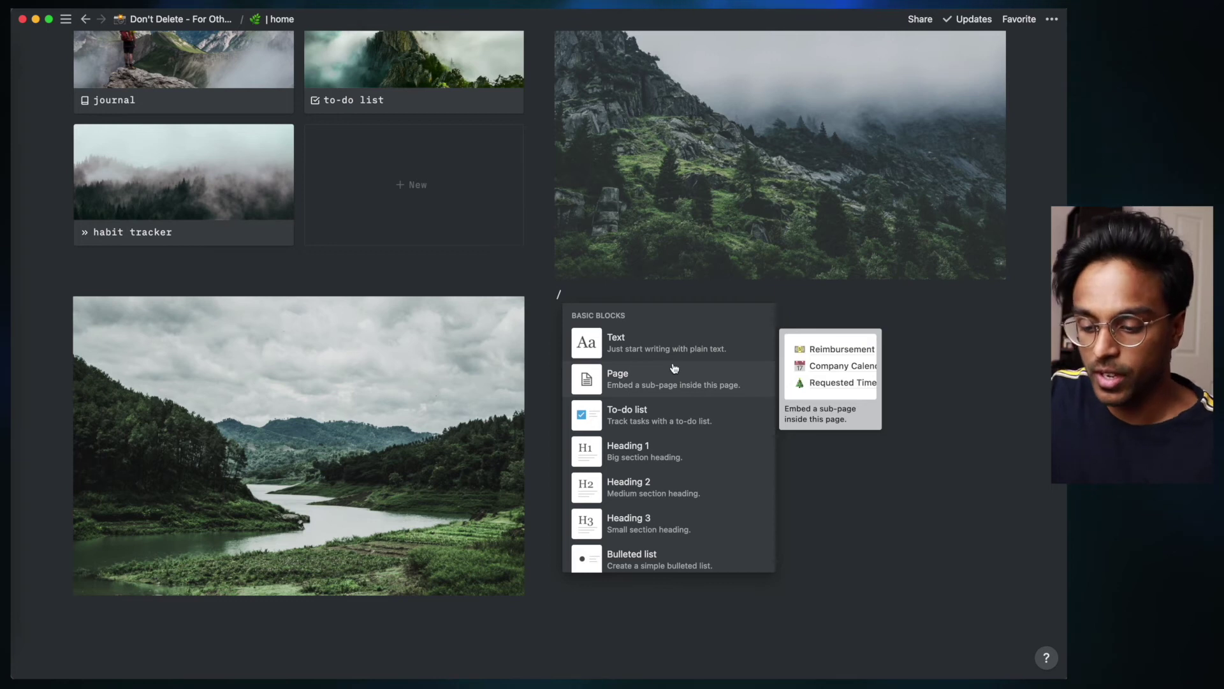
text(h2)
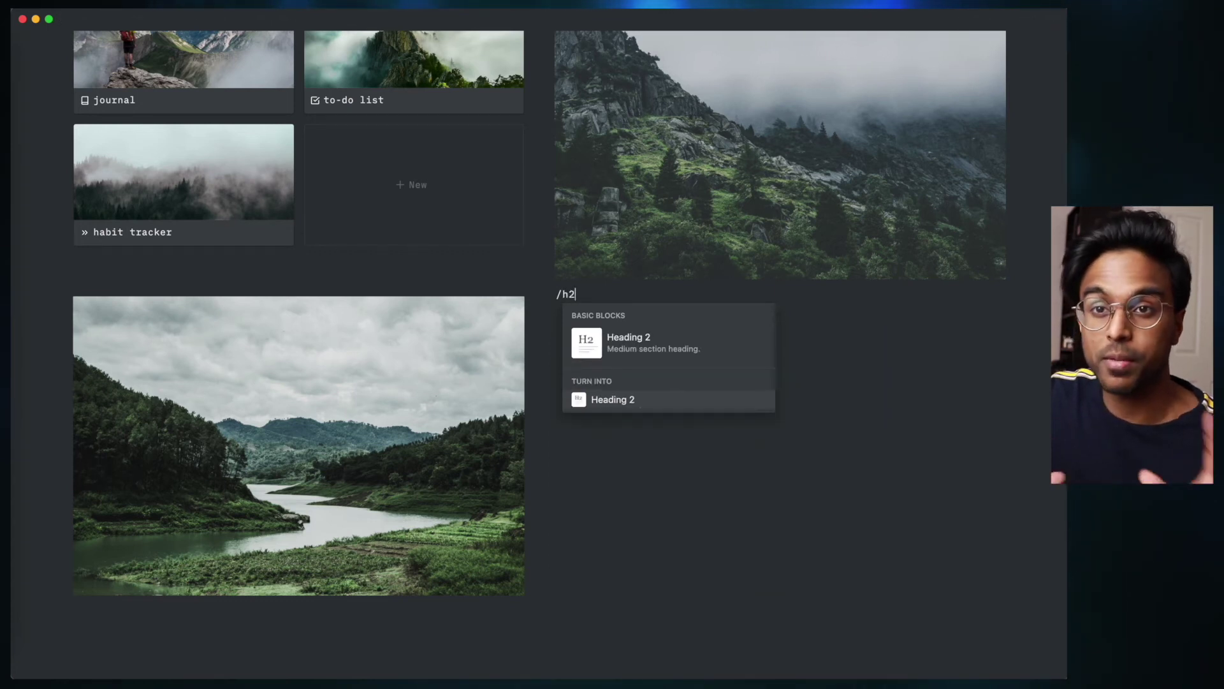
click(678, 325)
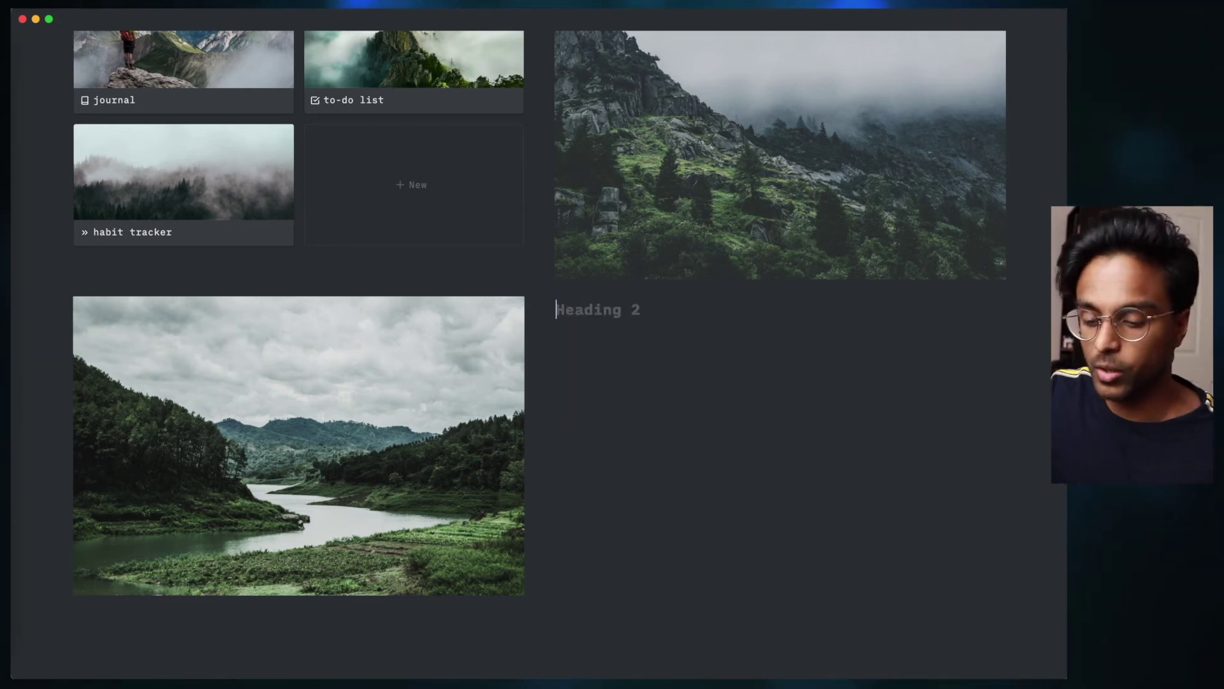
text(personal)
key(Return)
key(Return)
key(Return)
key(Return)
key(Return)
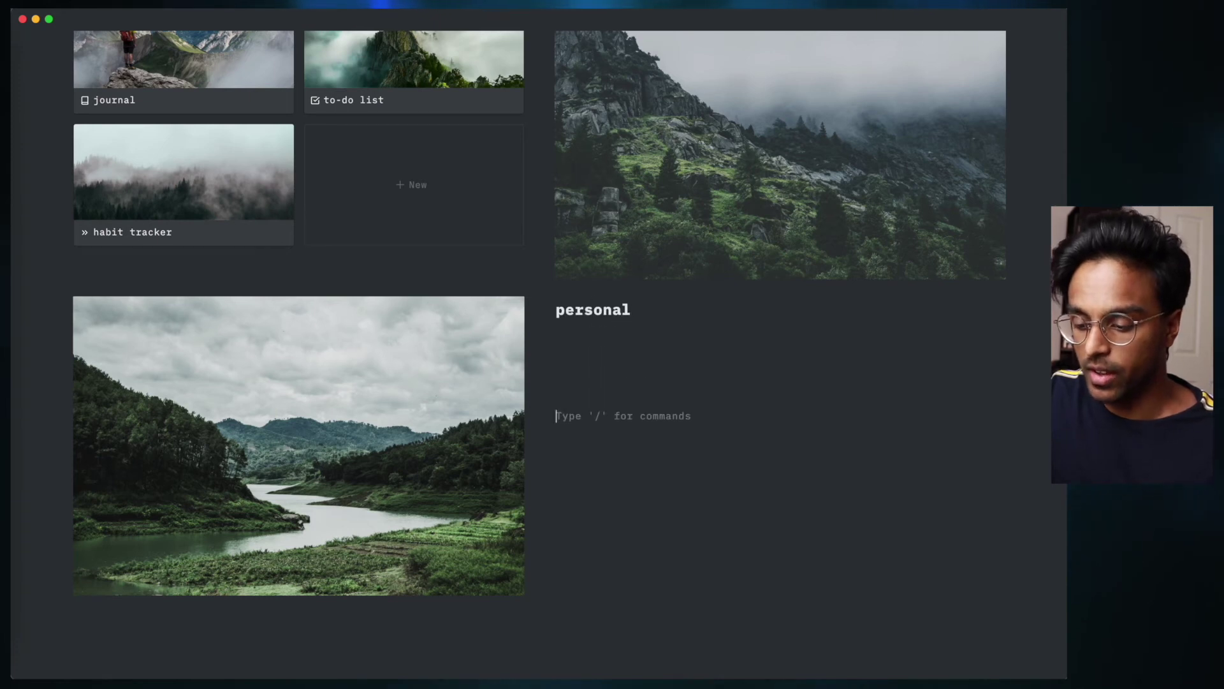
text(/h2)
key(Return)
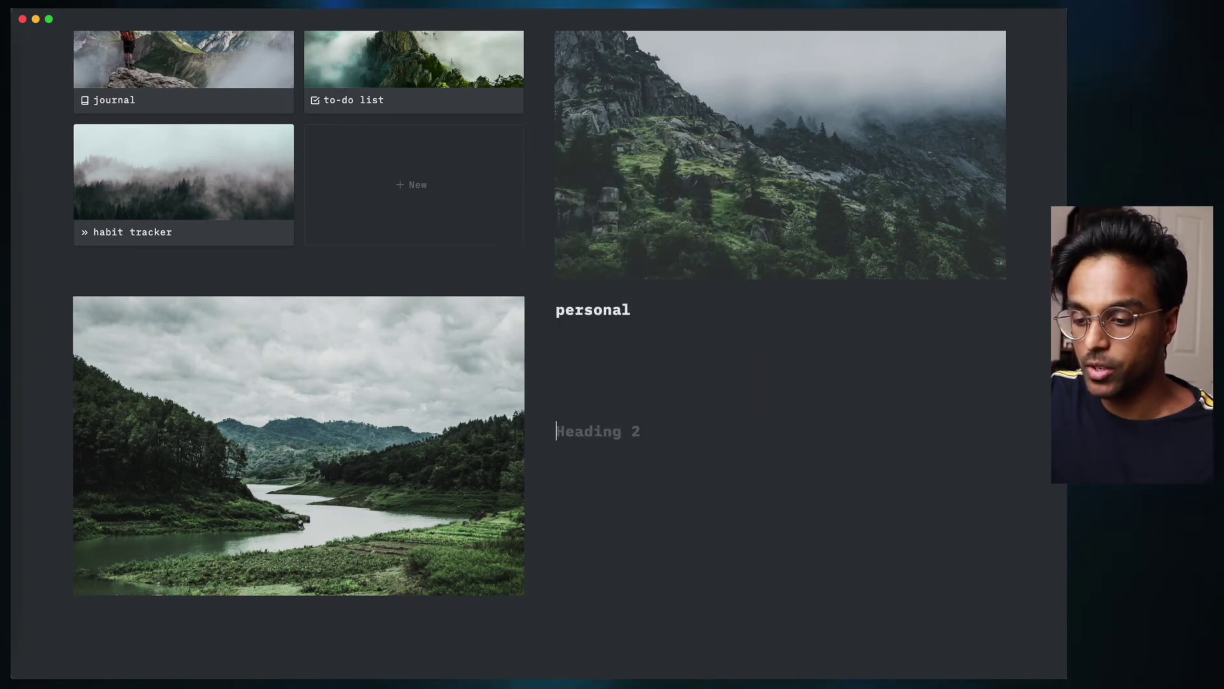
text(uni)
key(Return)
key(Return)
key(Return)
key(Return)
text(/h)
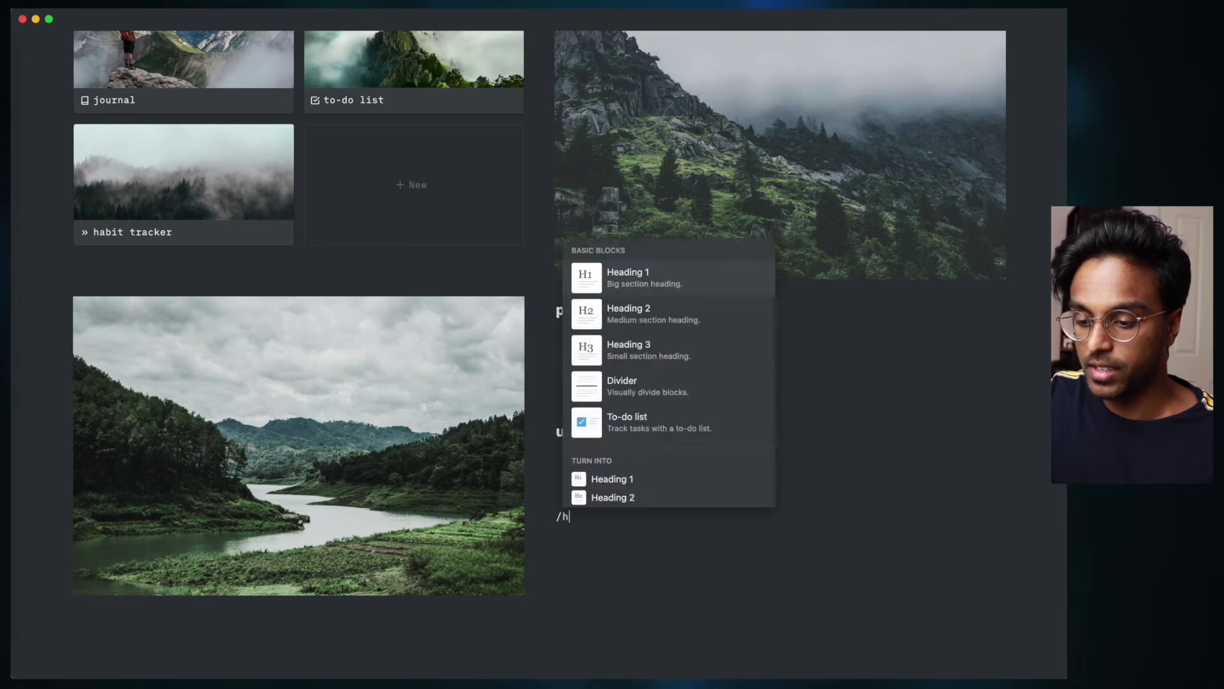
text(2)
key(Return)
text(lo)
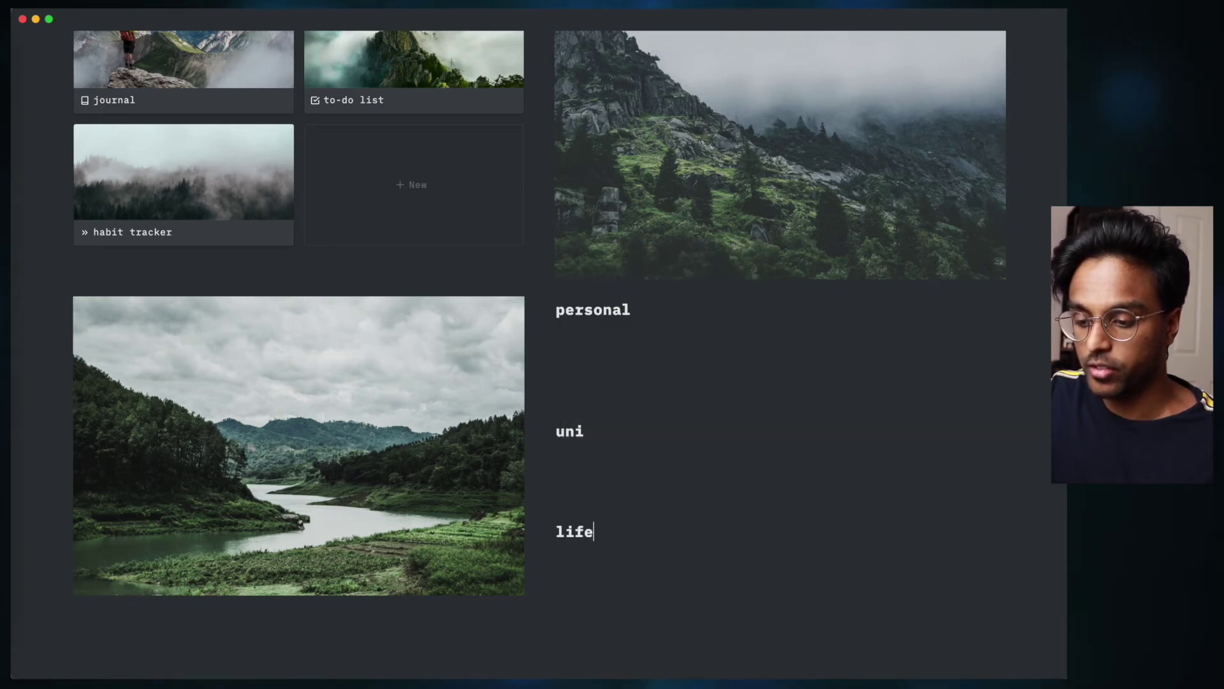
Under uni, list subject guides, assessments, Course schedule and assignments
click(611, 454)
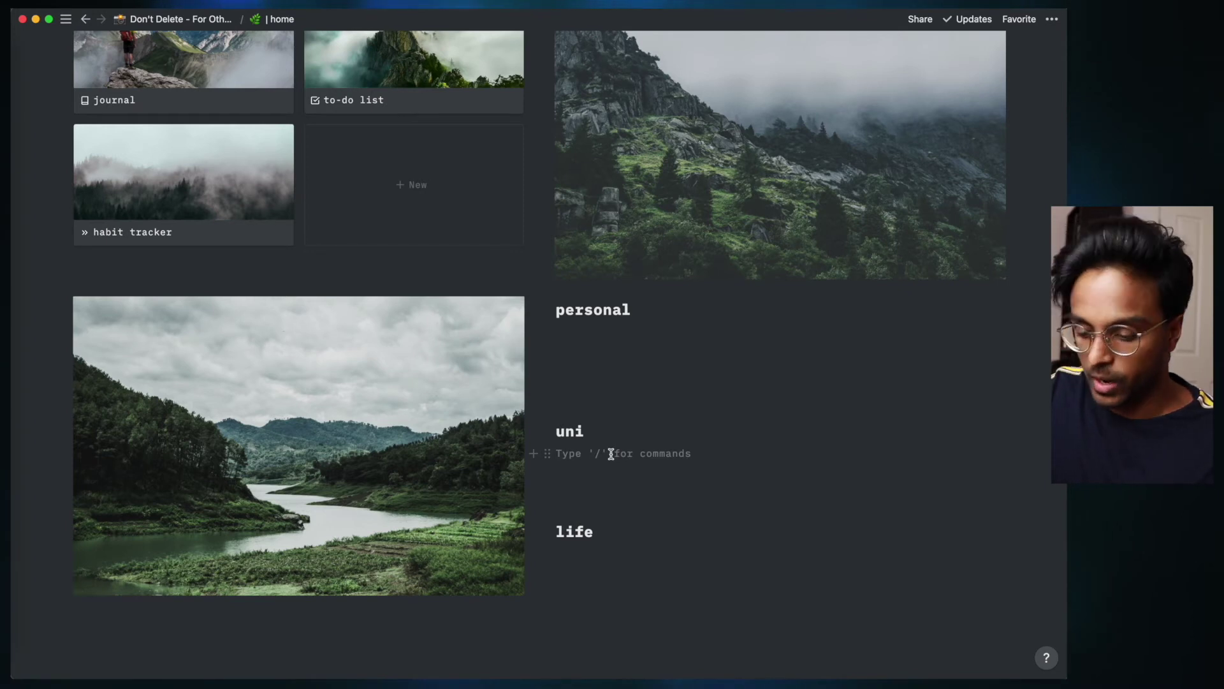
text(subject guides)
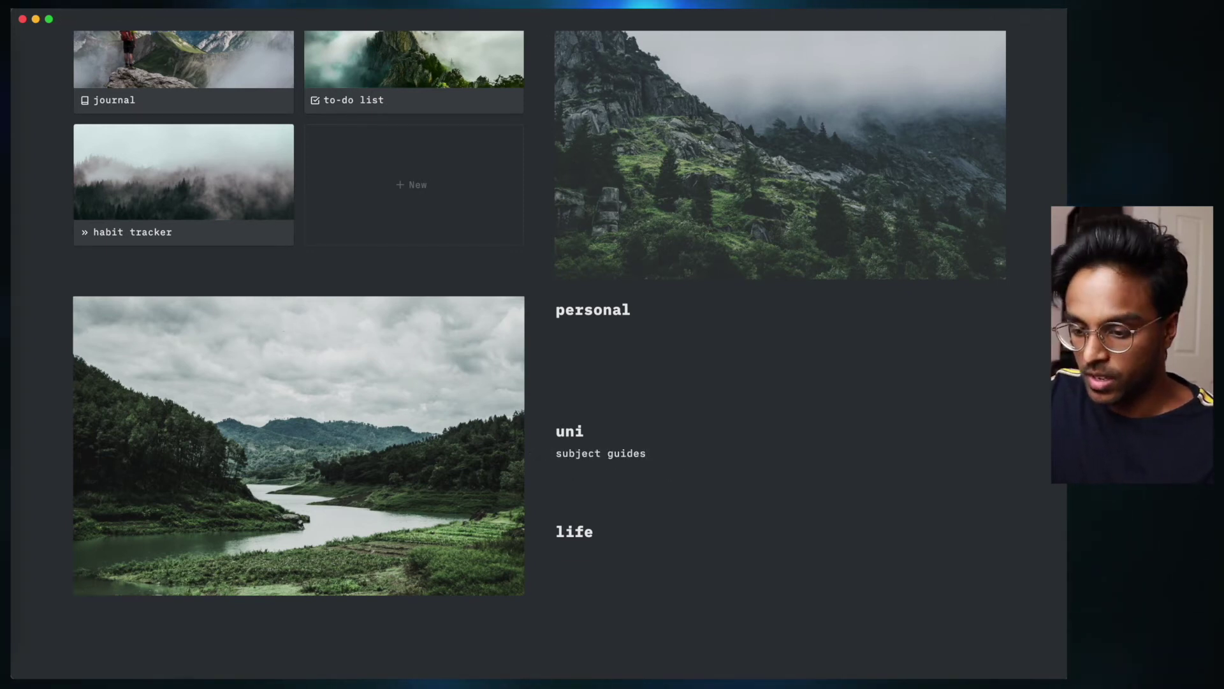
key(Return)
text(asses)
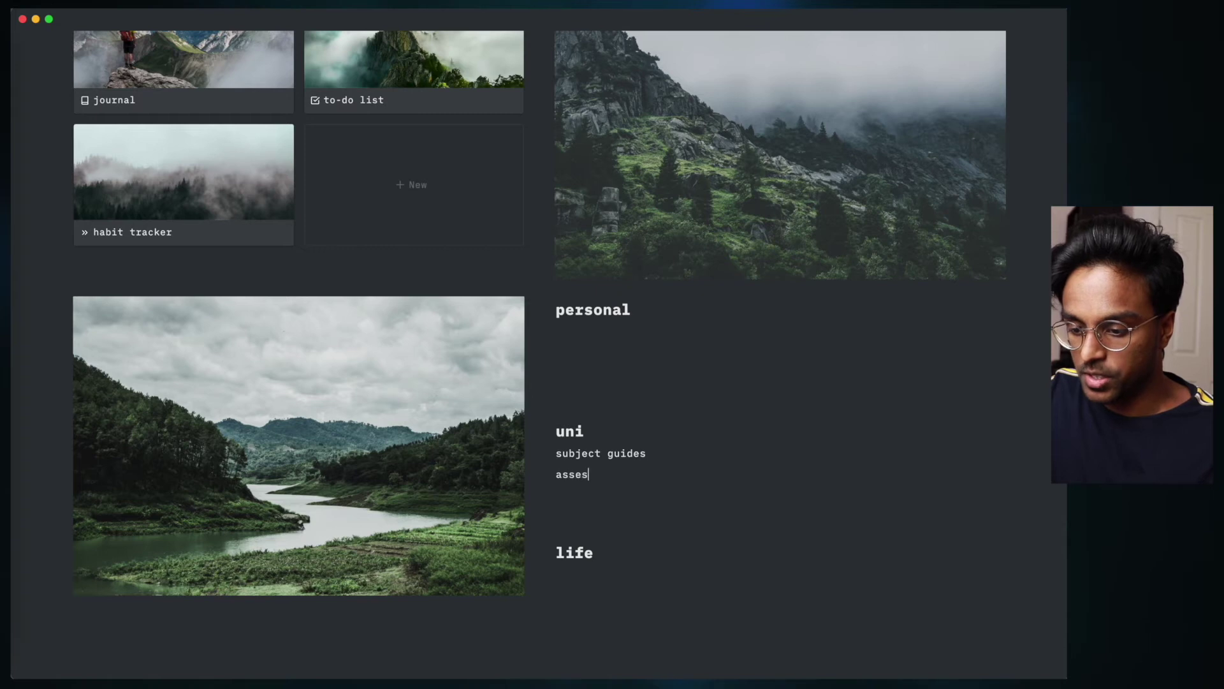
text(sments)
key(Return)
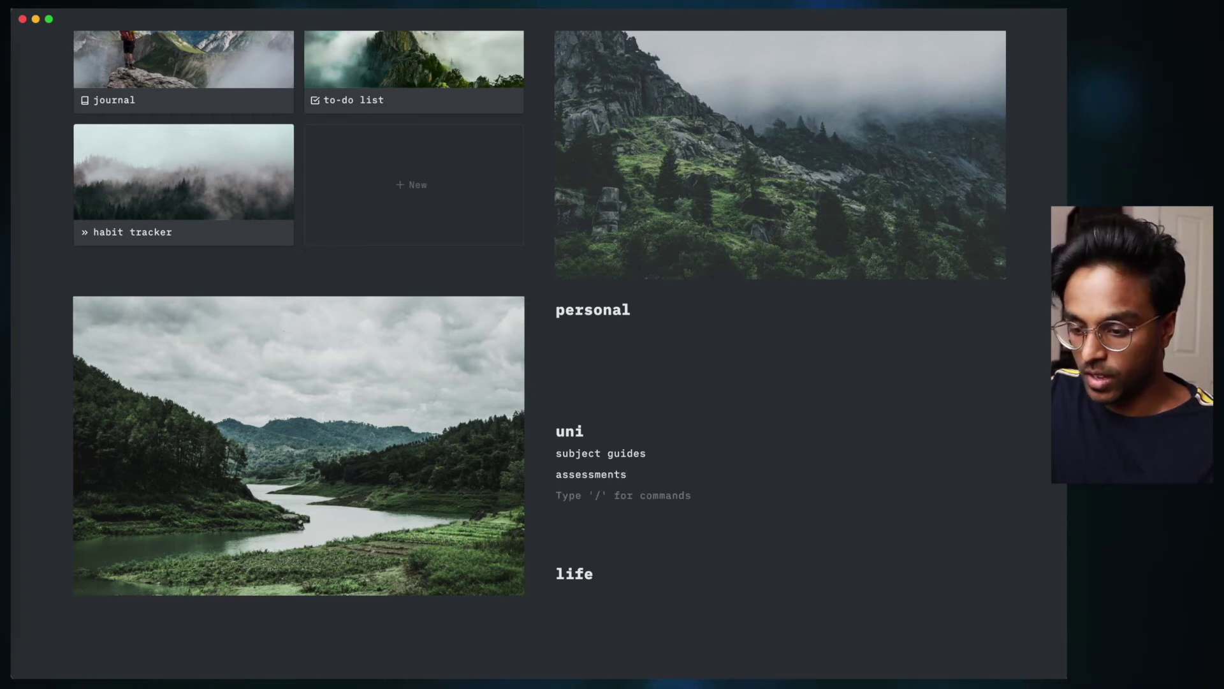
text(Cour)
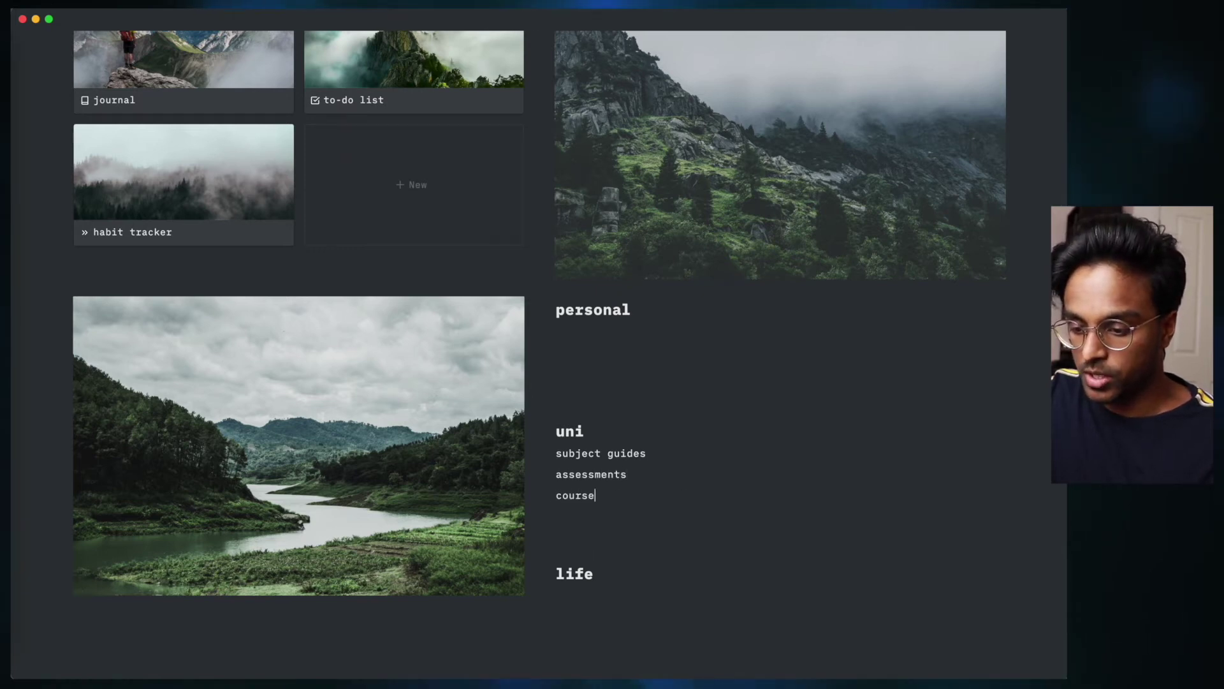
text(se schedu)
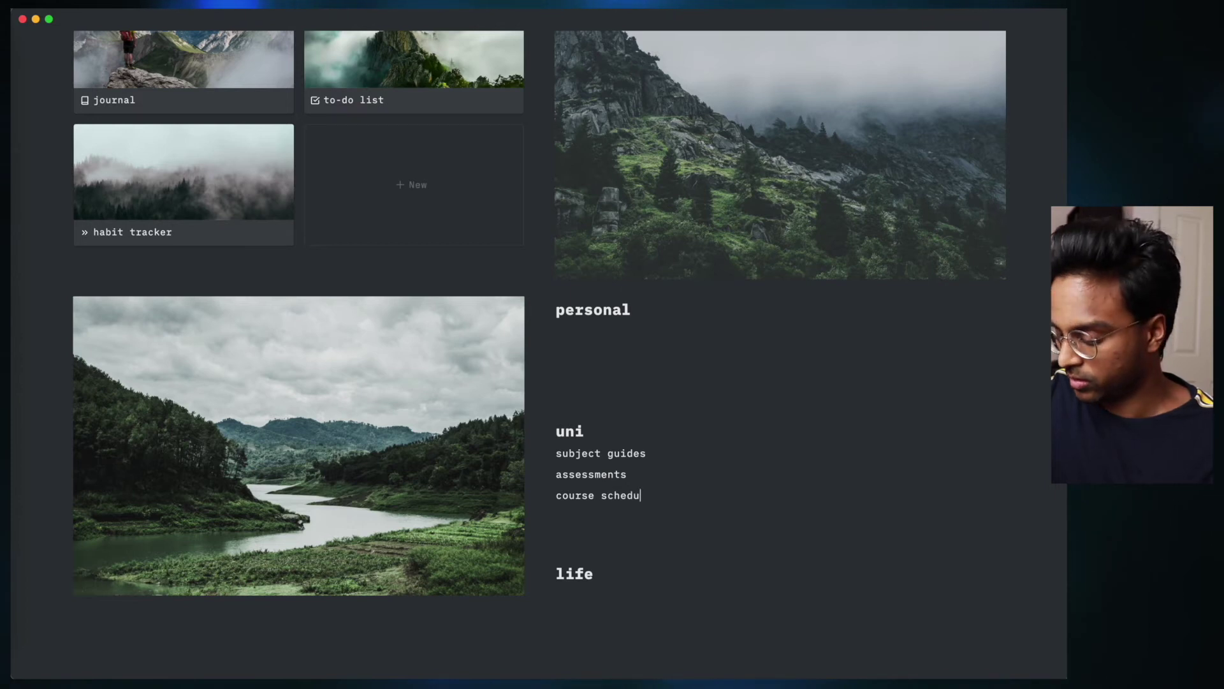
text(le)
key(Return)
text(assign)
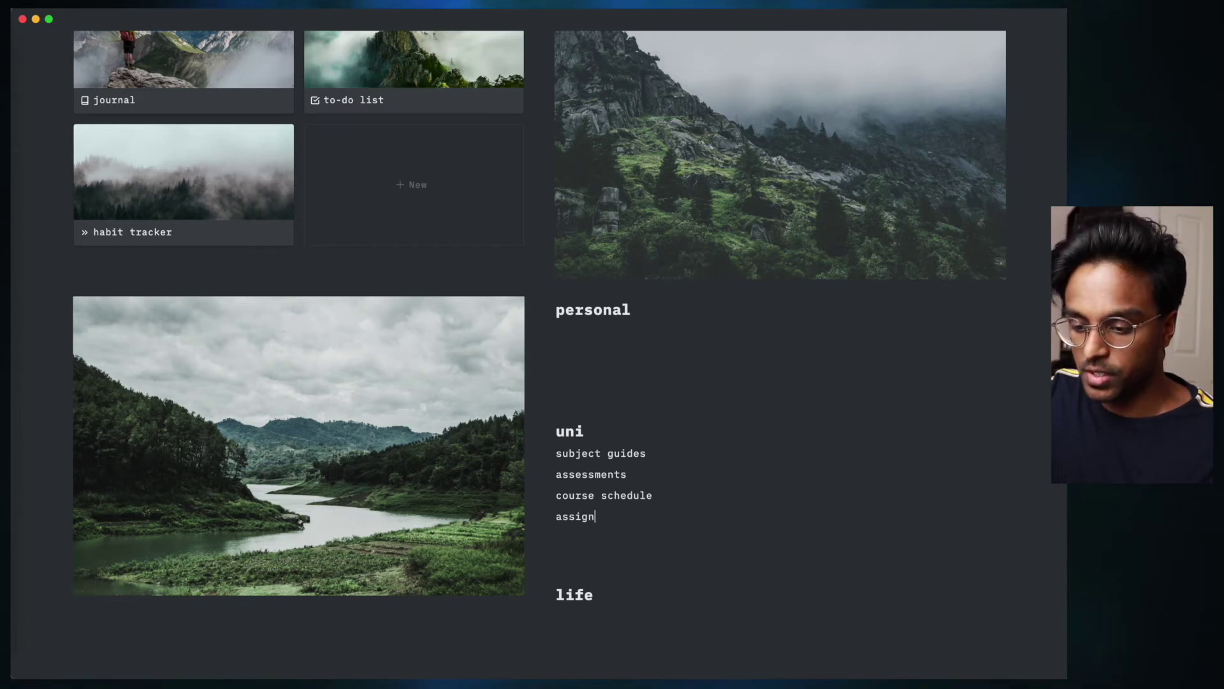
text(ments)
key(Return)
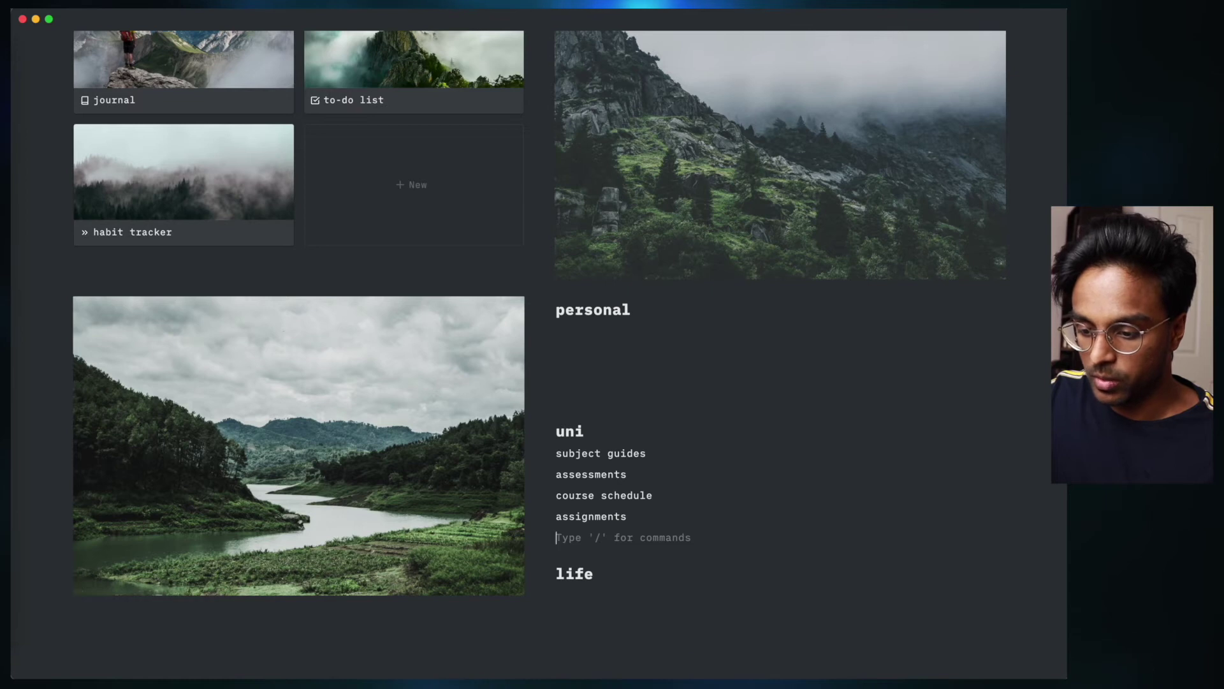
key(BackSpace)
Turn the four uni items into sub-pages and confirm subject guides opens before returning home
drag(648, 514, 549, 451)
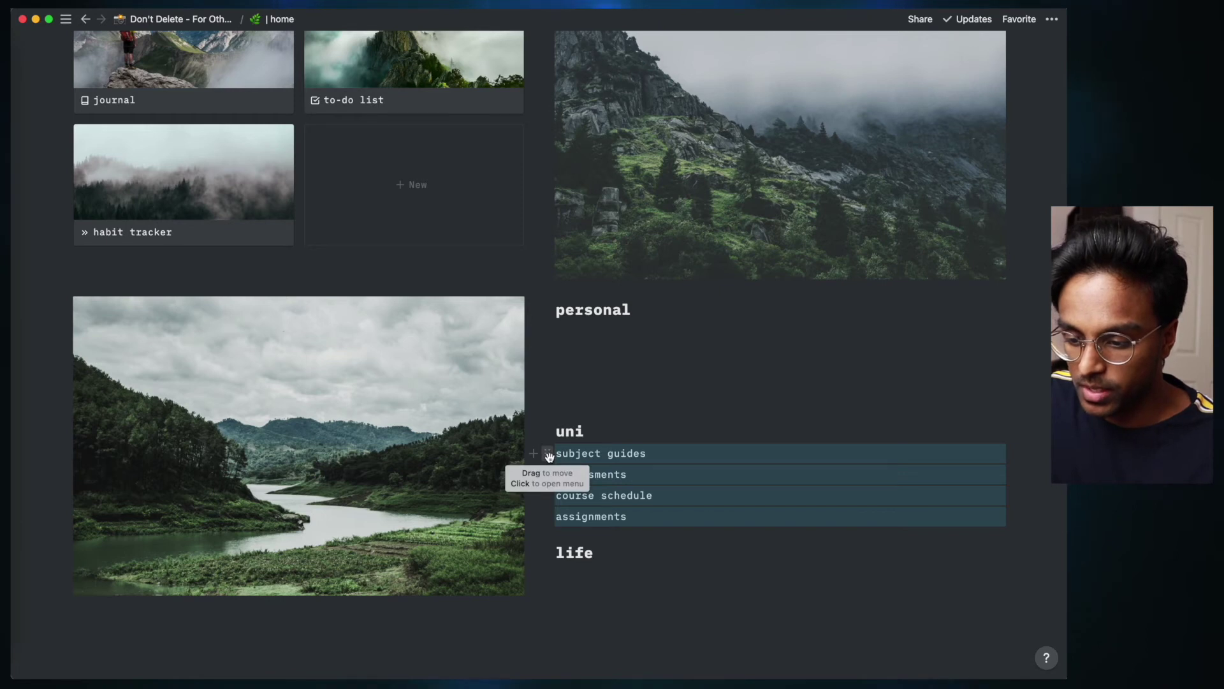
click(548, 454)
mouse_move(503, 439)
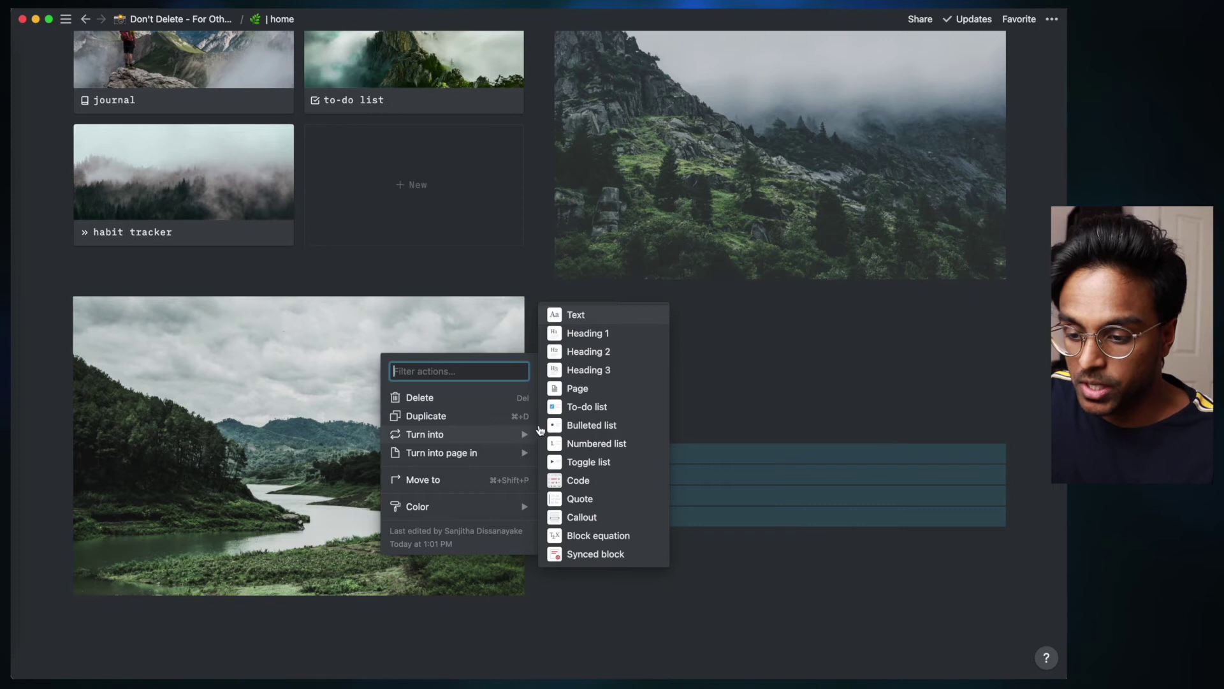
click(579, 389)
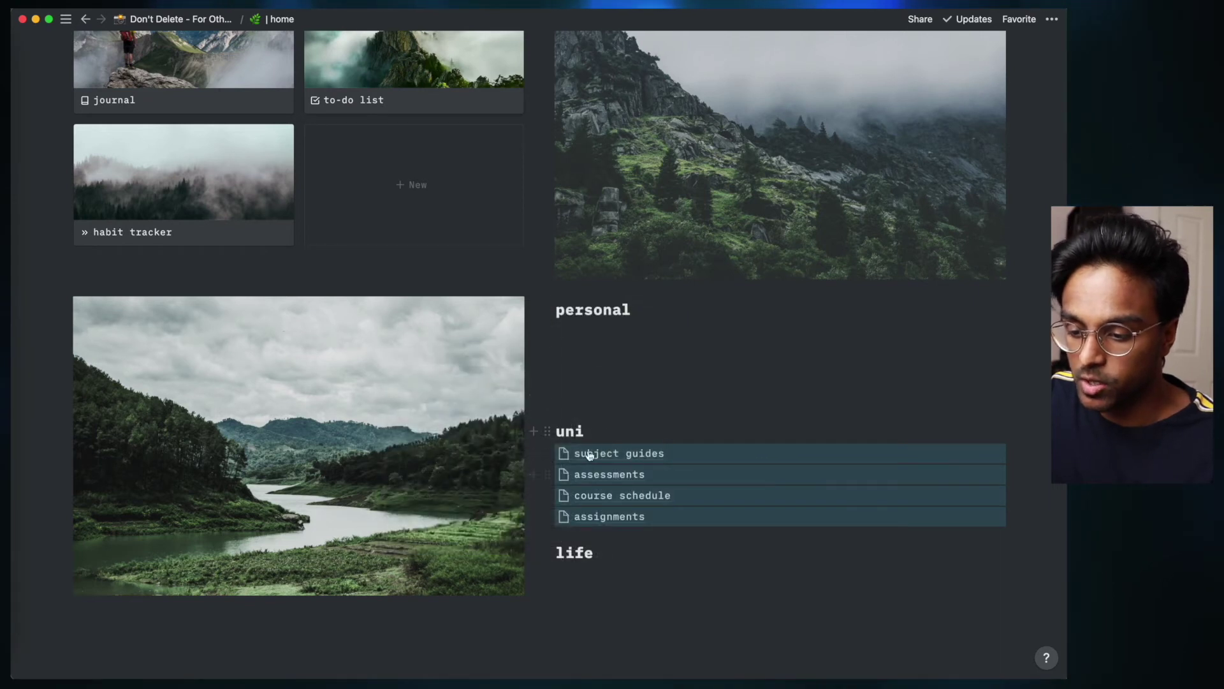
click(676, 535)
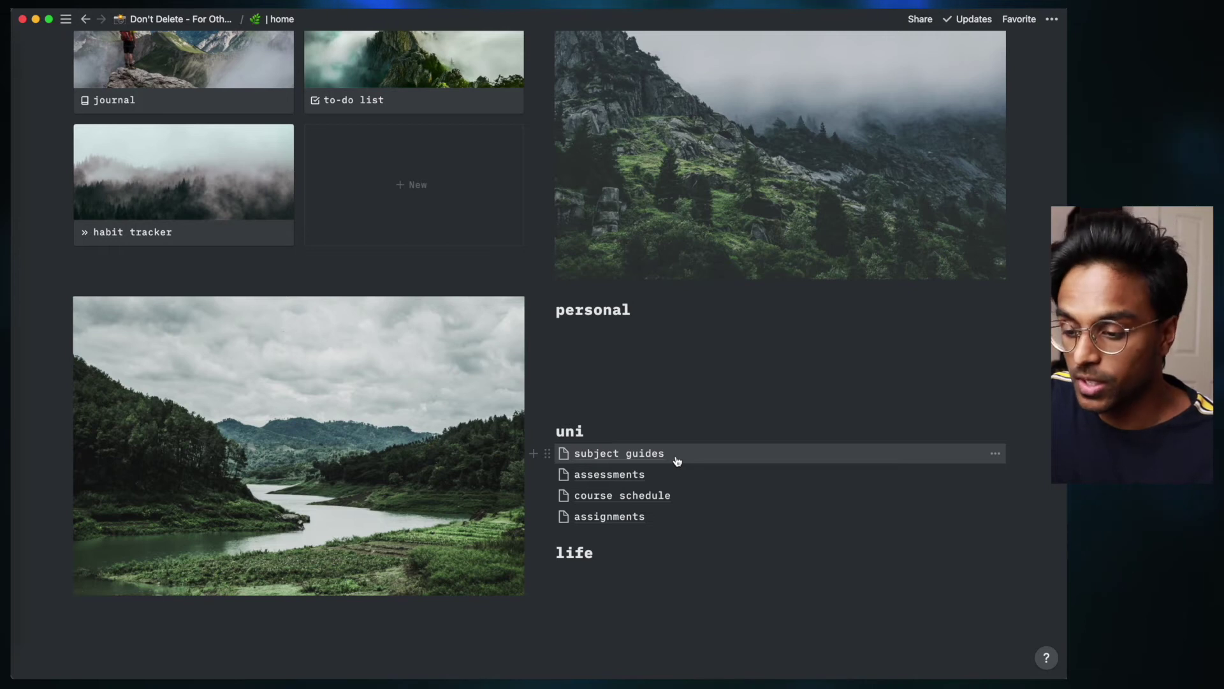
click(630, 454)
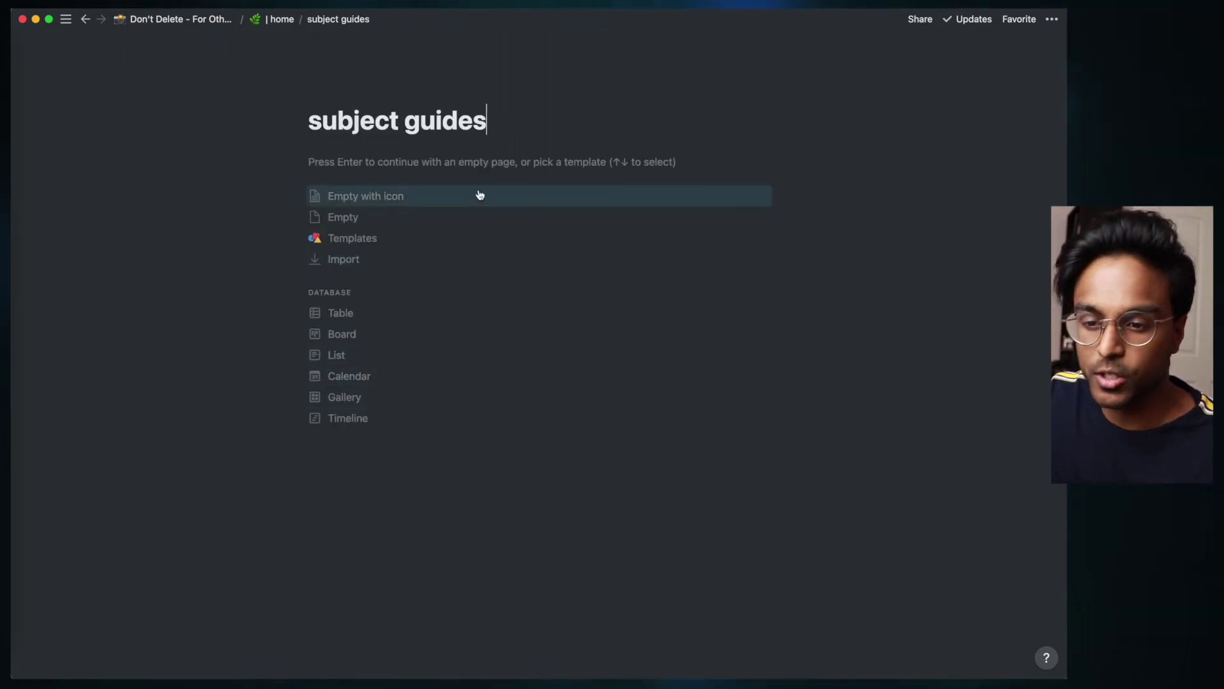
click(267, 21)
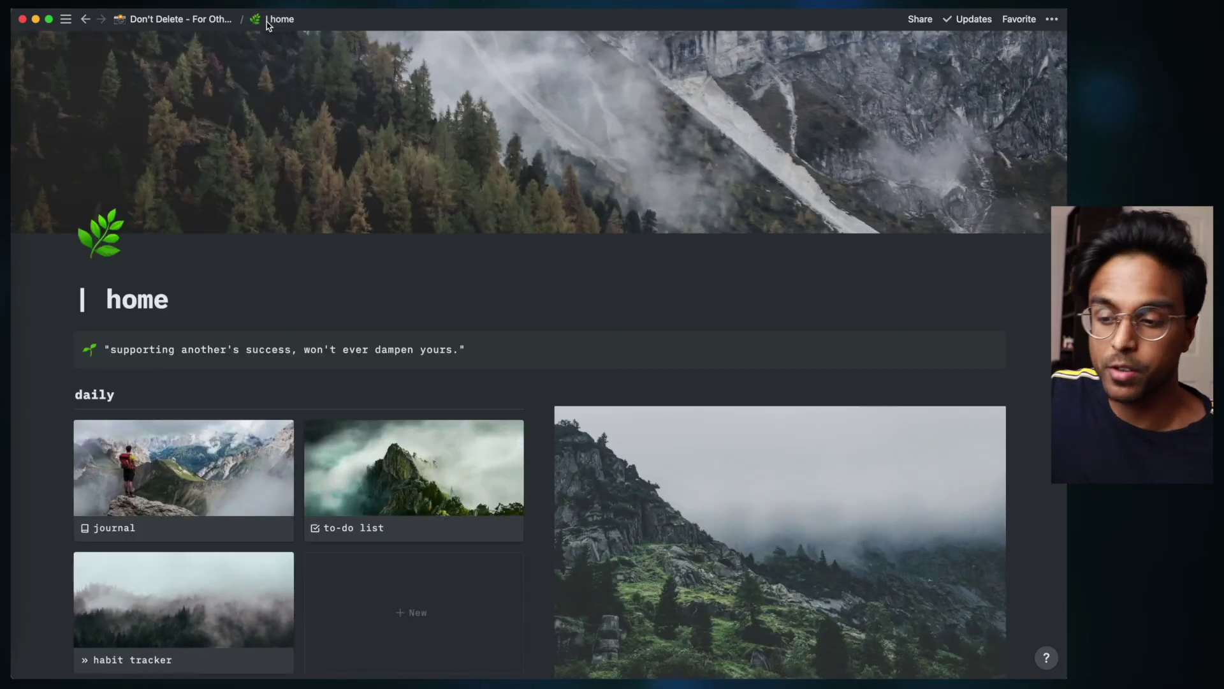
scroll(553, 344, down, 10)
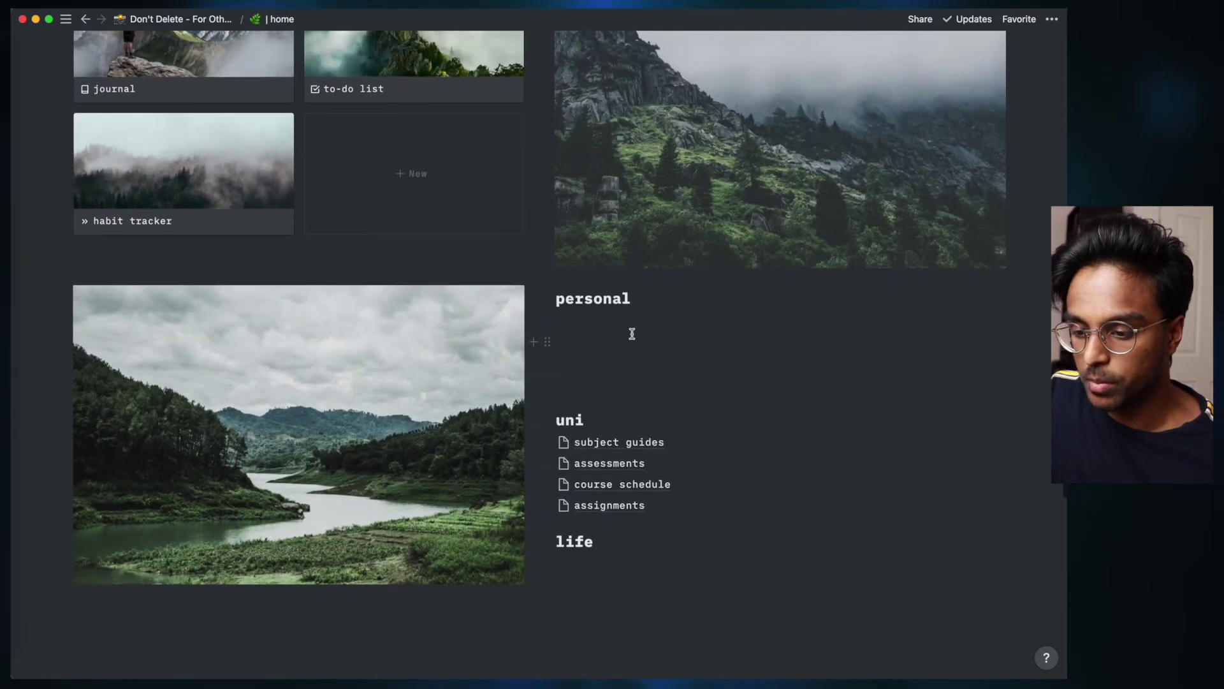
Link the existing Bookshelf page under personal and check that it opens
click(608, 316)
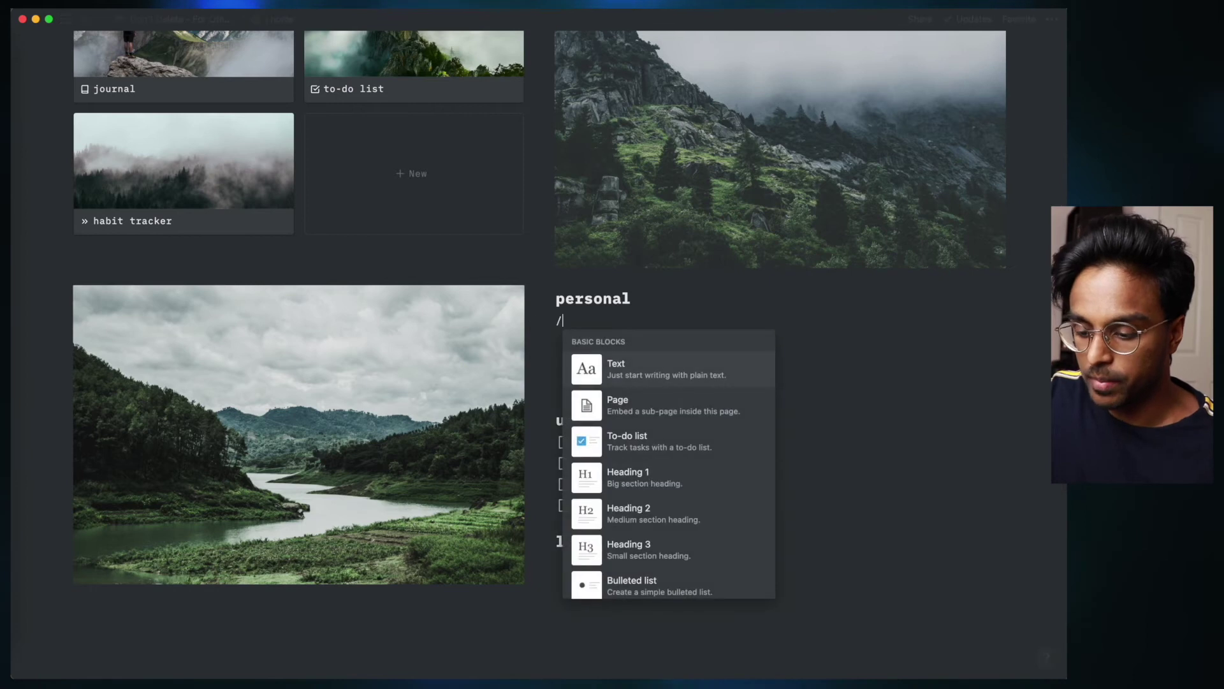
text(pa)
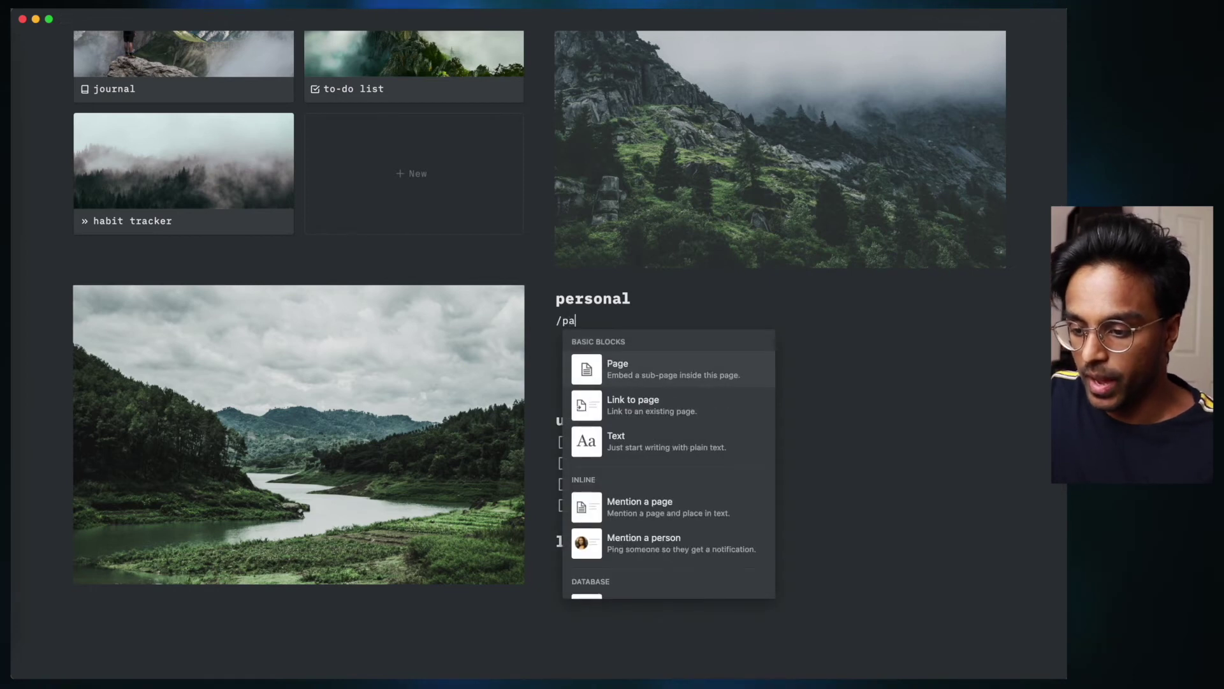
click(649, 413)
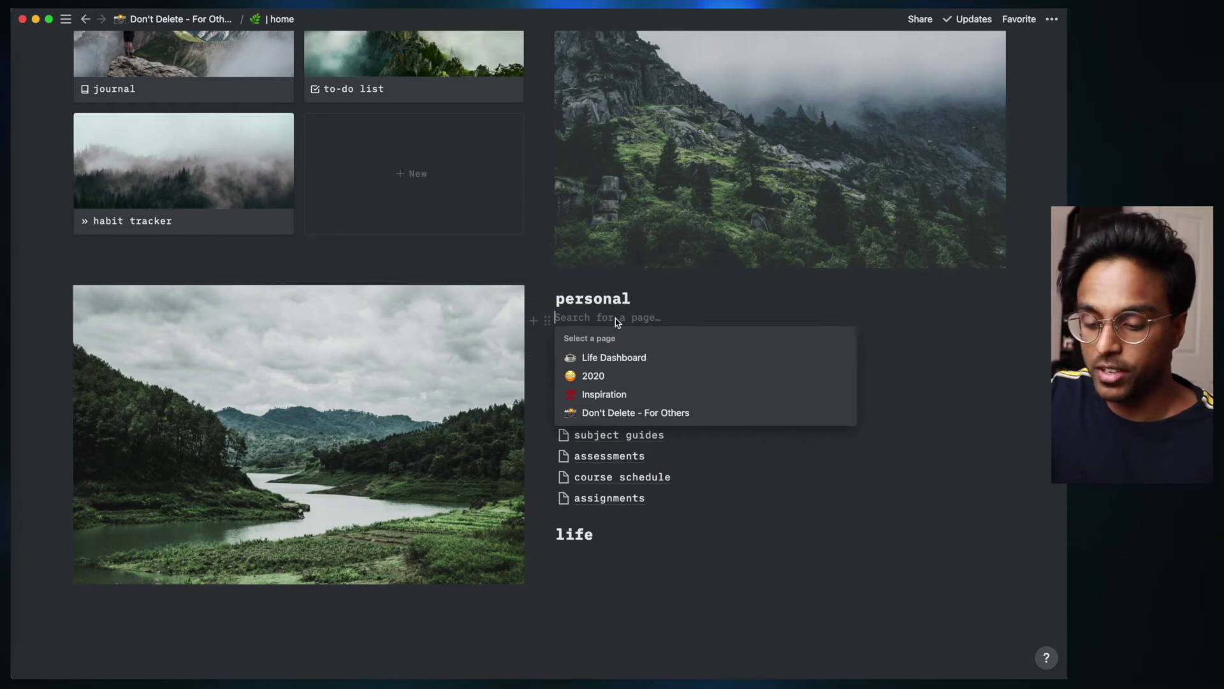
text(bookshelf)
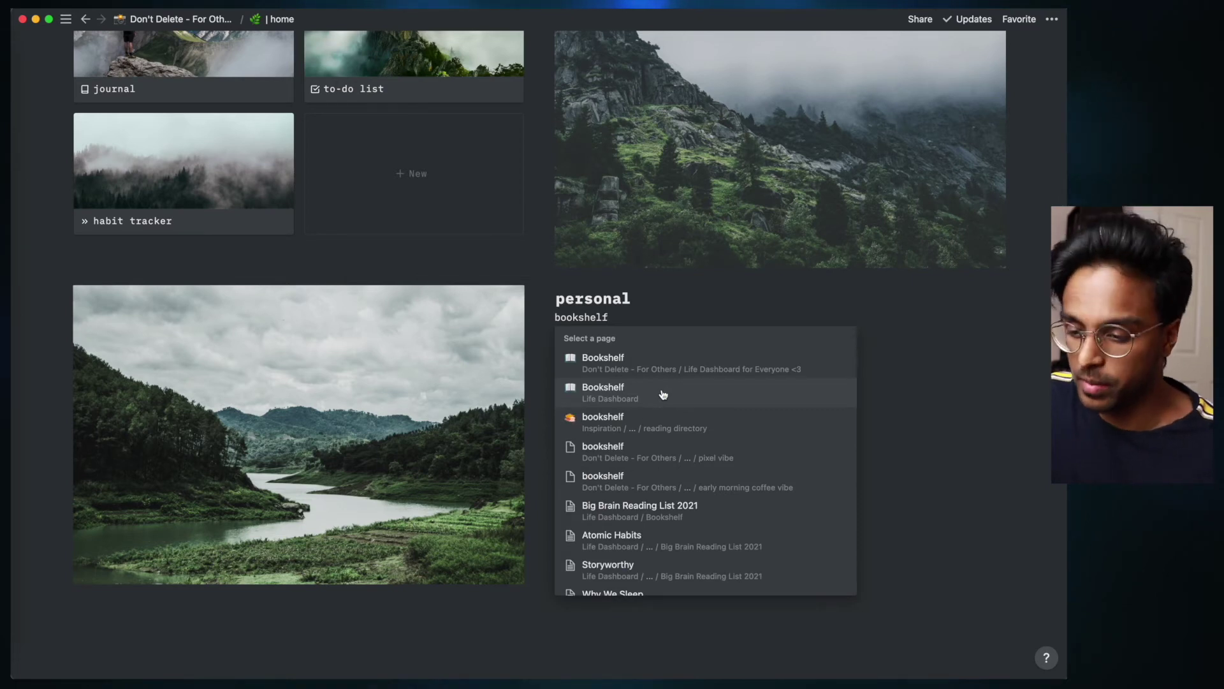
click(663, 394)
click(623, 320)
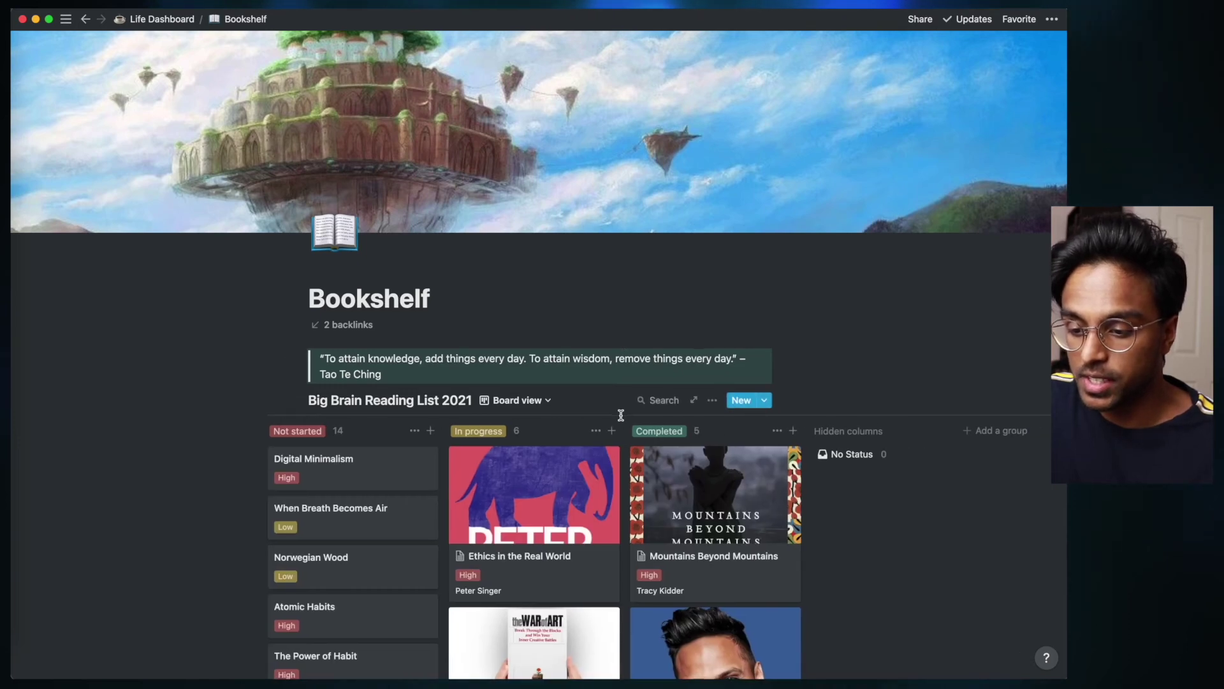
scroll(621, 415, down, 6)
scroll(621, 415, down, 3)
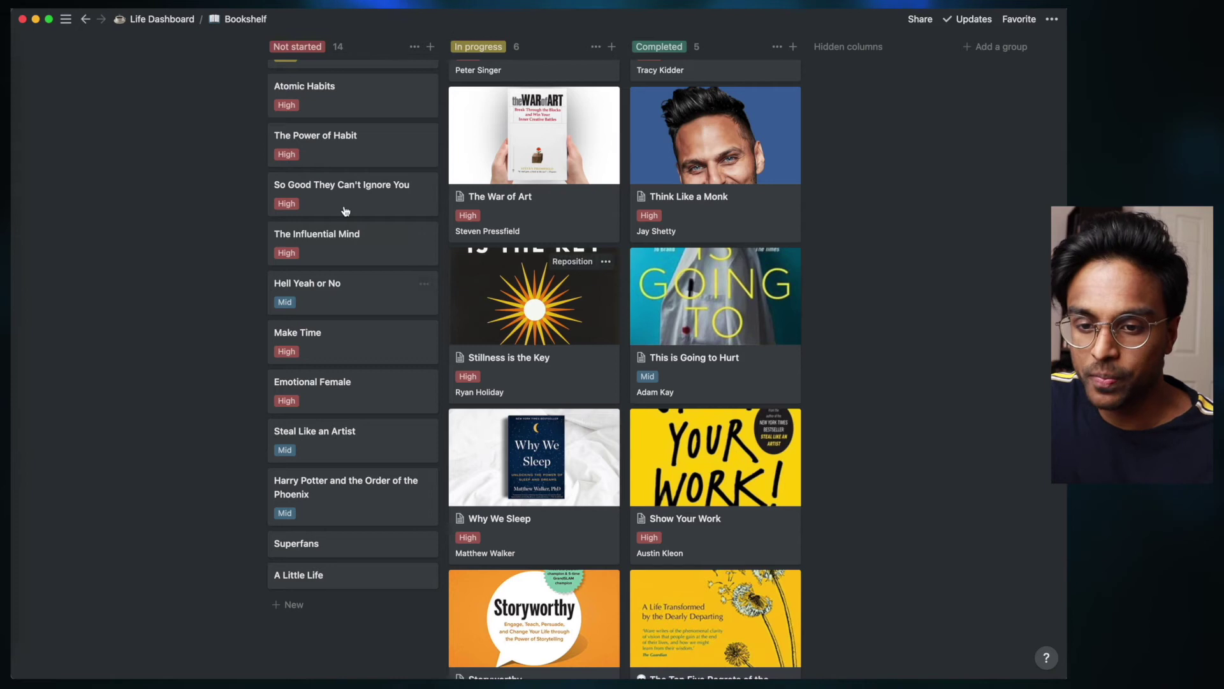
click(86, 21)
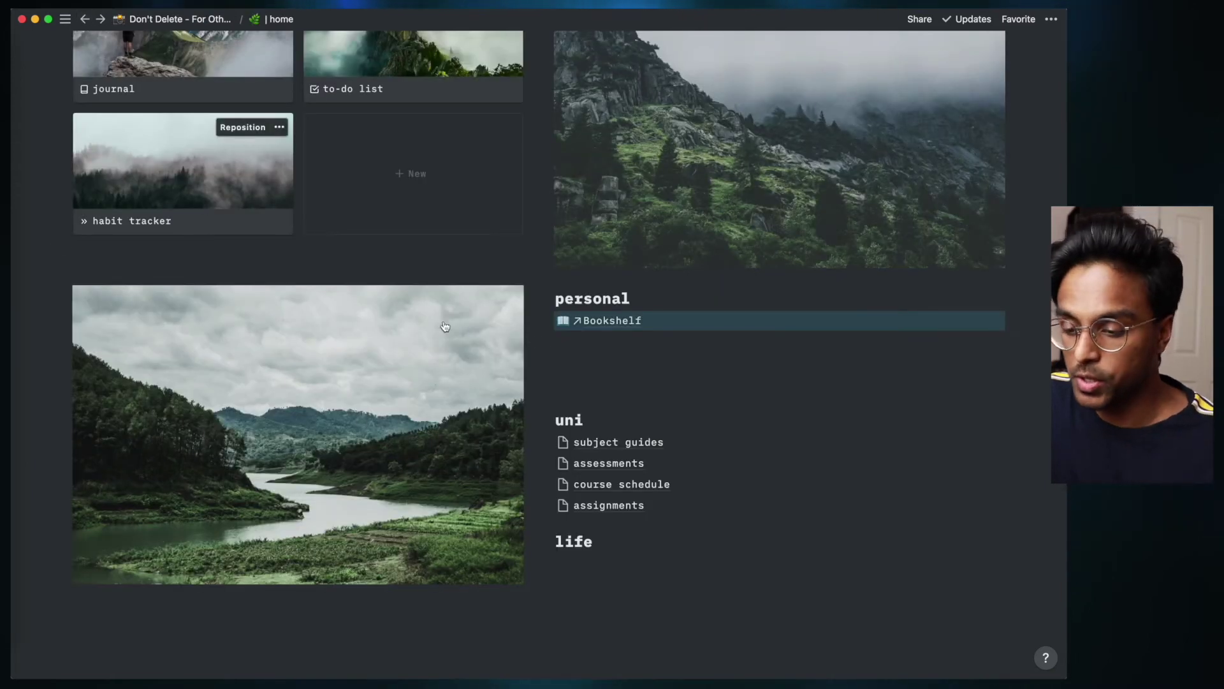
click(605, 345)
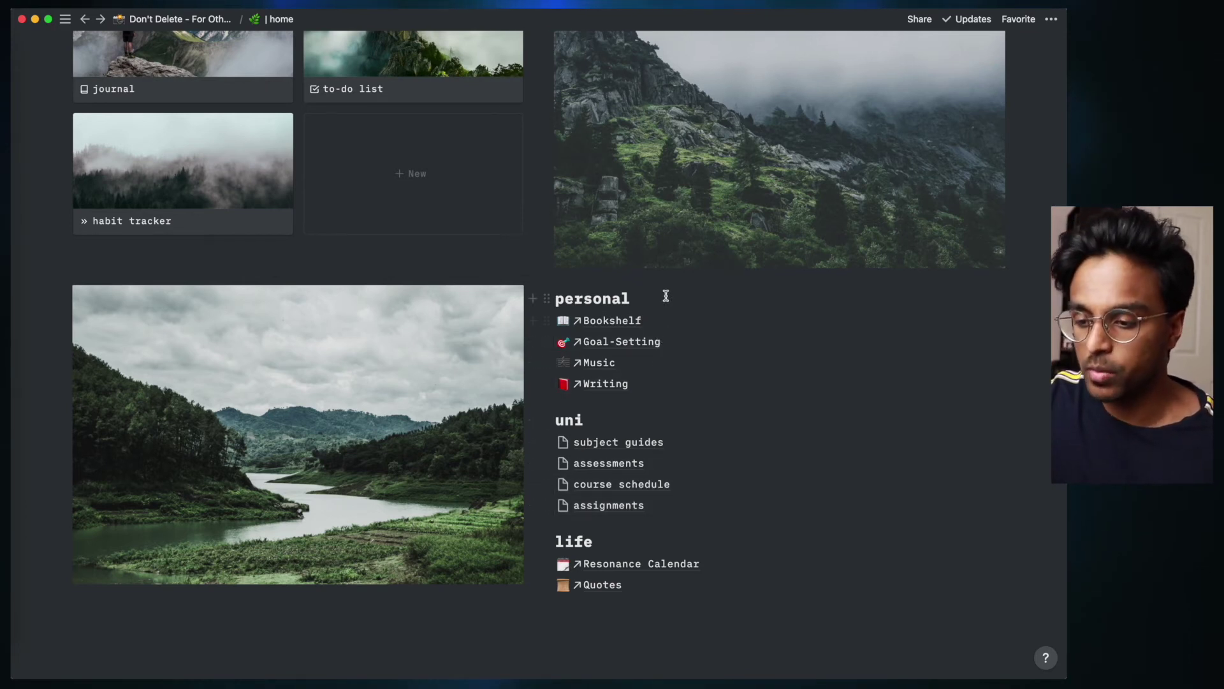
Color the headings via their block menus: personal blue, uni green, life purple background
drag(662, 297, 551, 299)
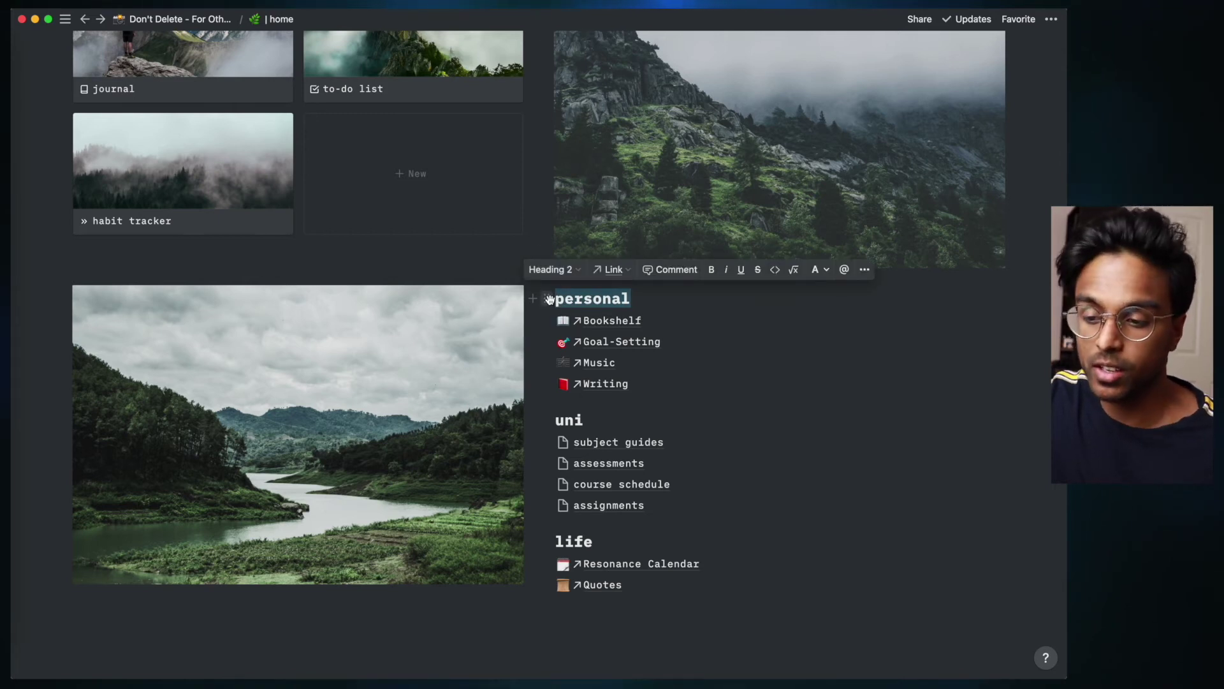
click(548, 299)
mouse_move(492, 374)
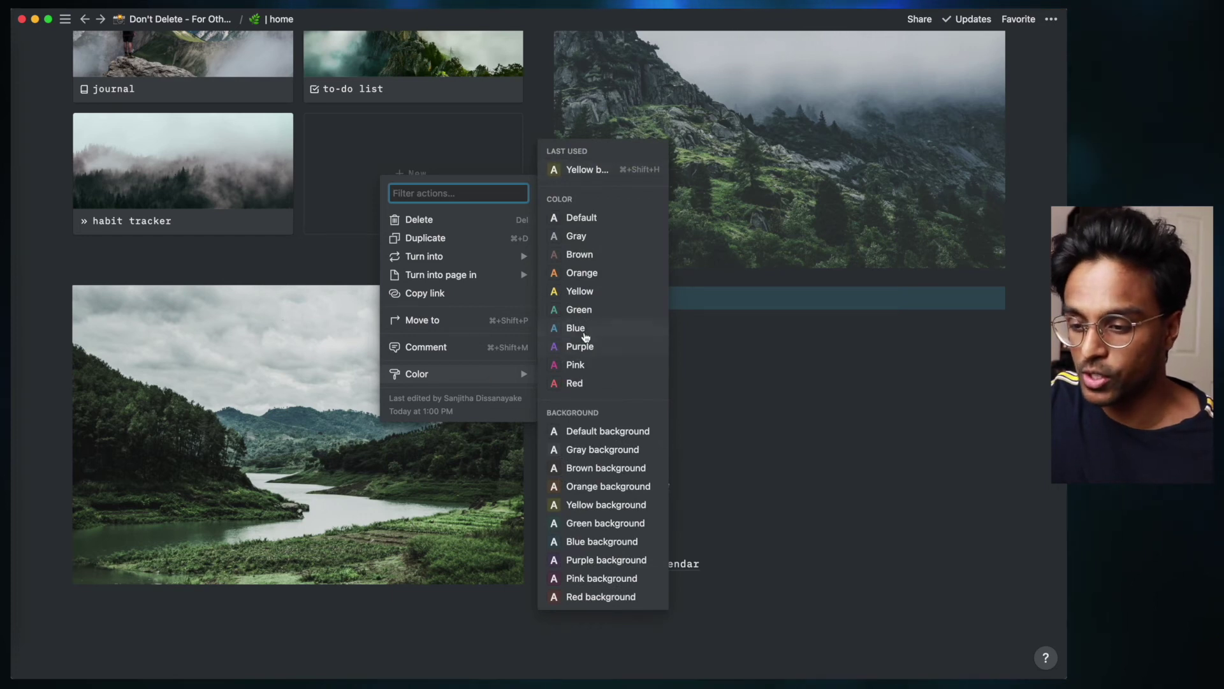
click(615, 540)
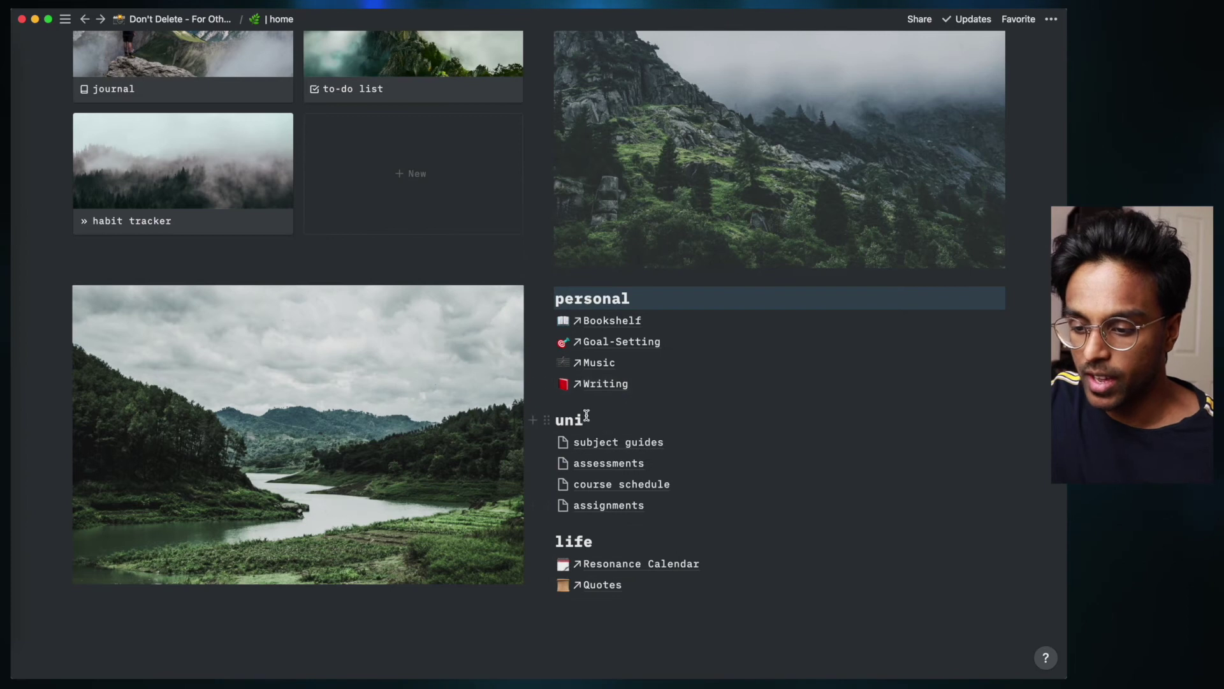
click(548, 420)
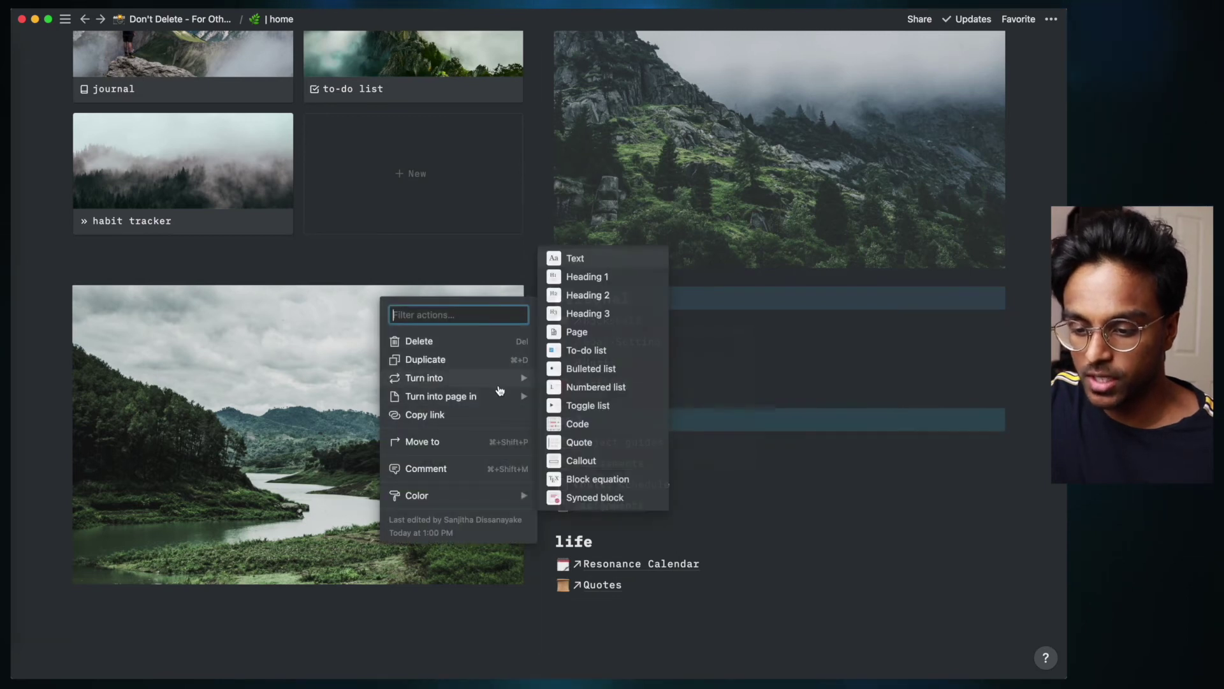
mouse_move(492, 497)
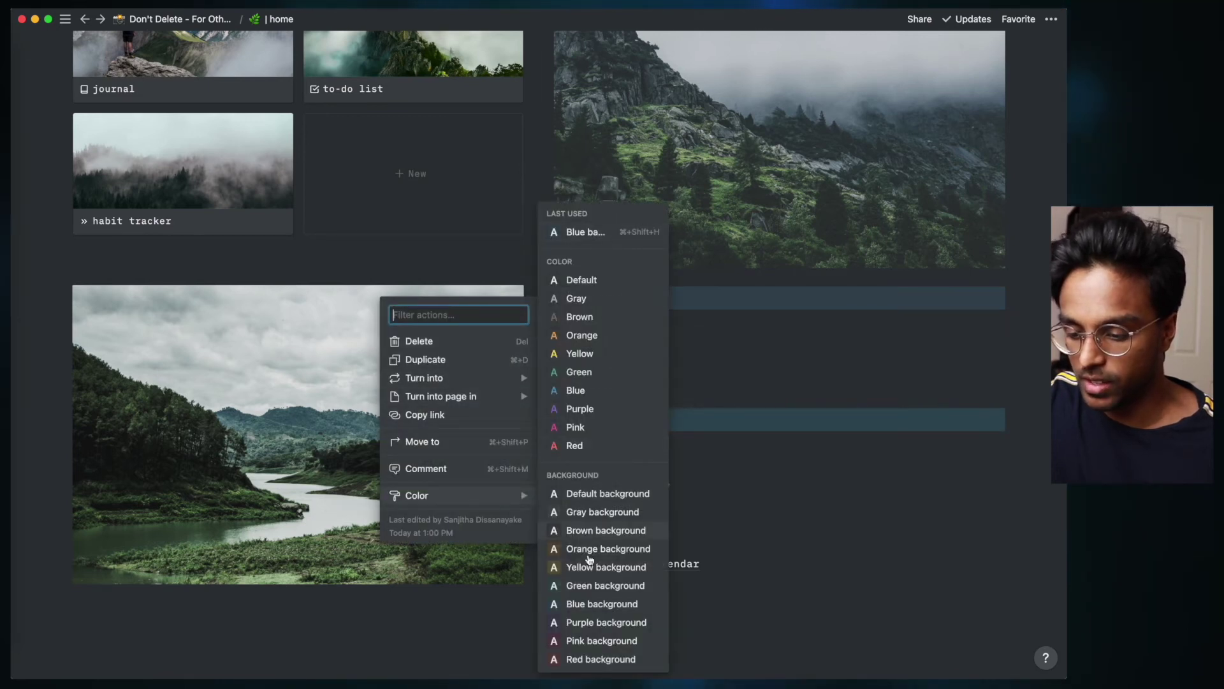
click(604, 593)
click(549, 542)
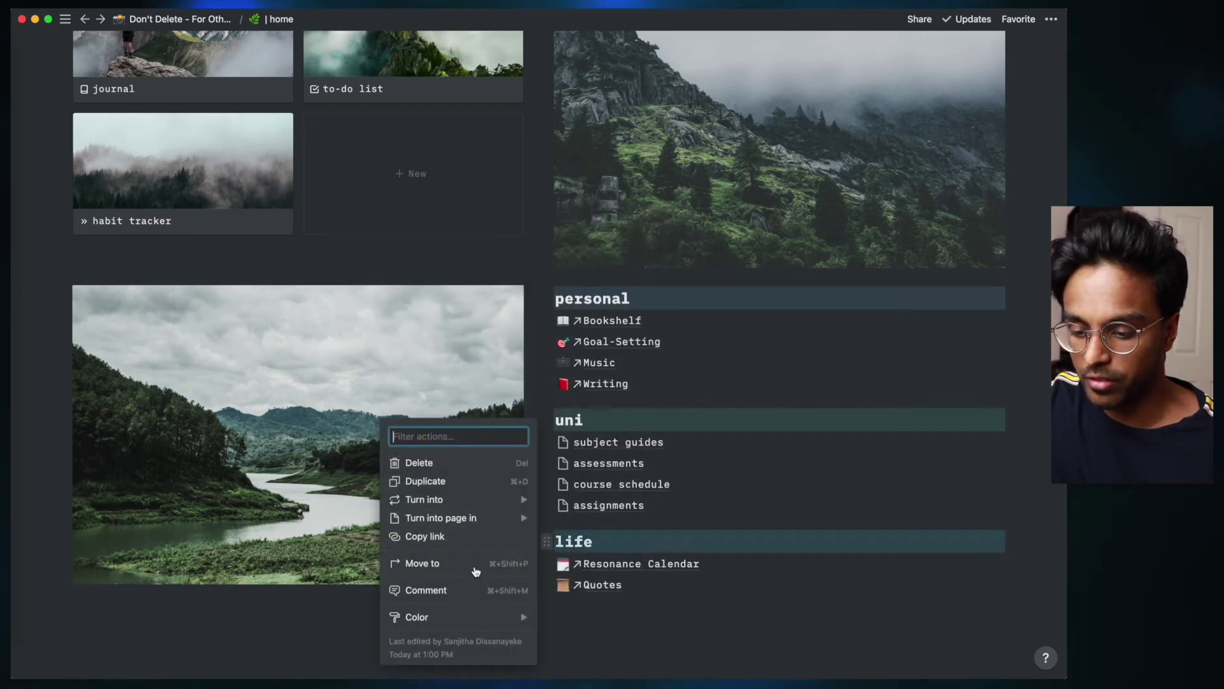
mouse_move(480, 613)
click(576, 622)
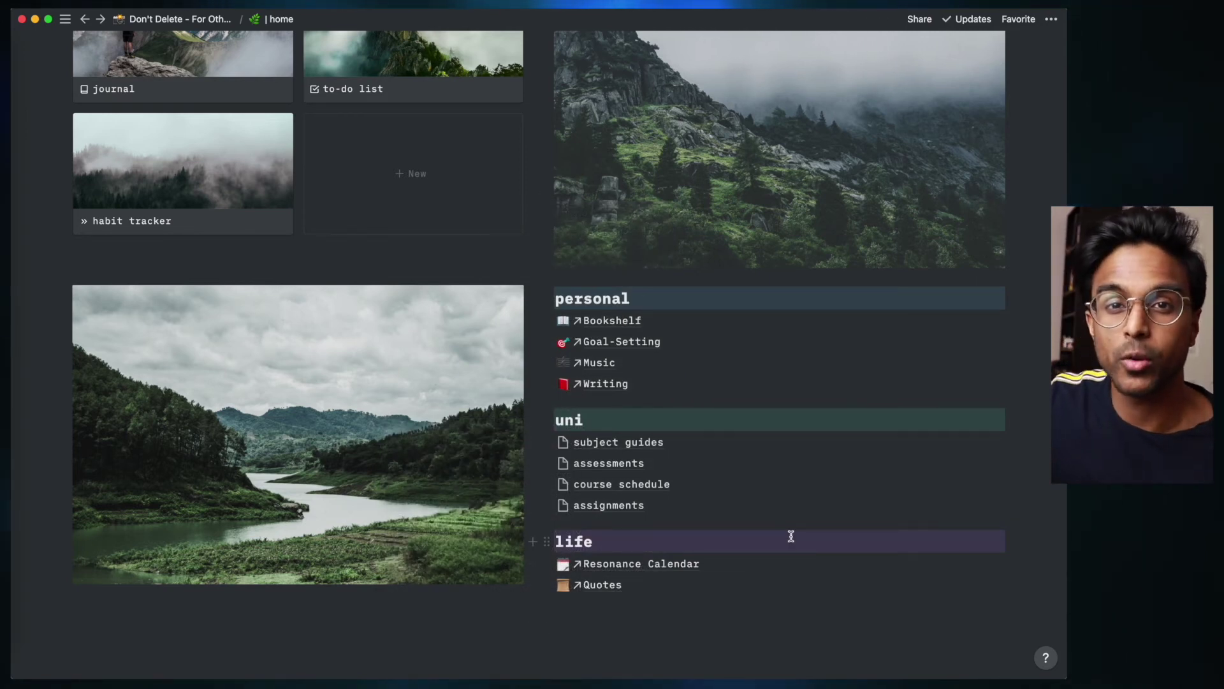
click(790, 536)
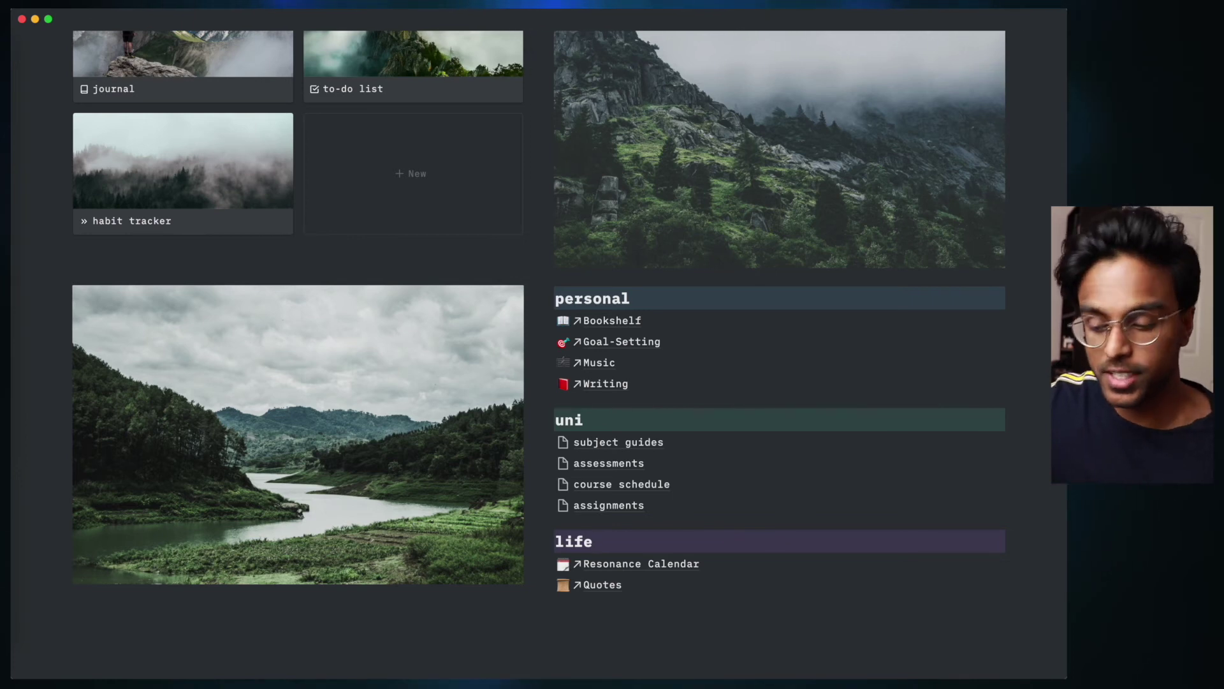
Switch the life heading to a yellow background with /yellowb
text(/)
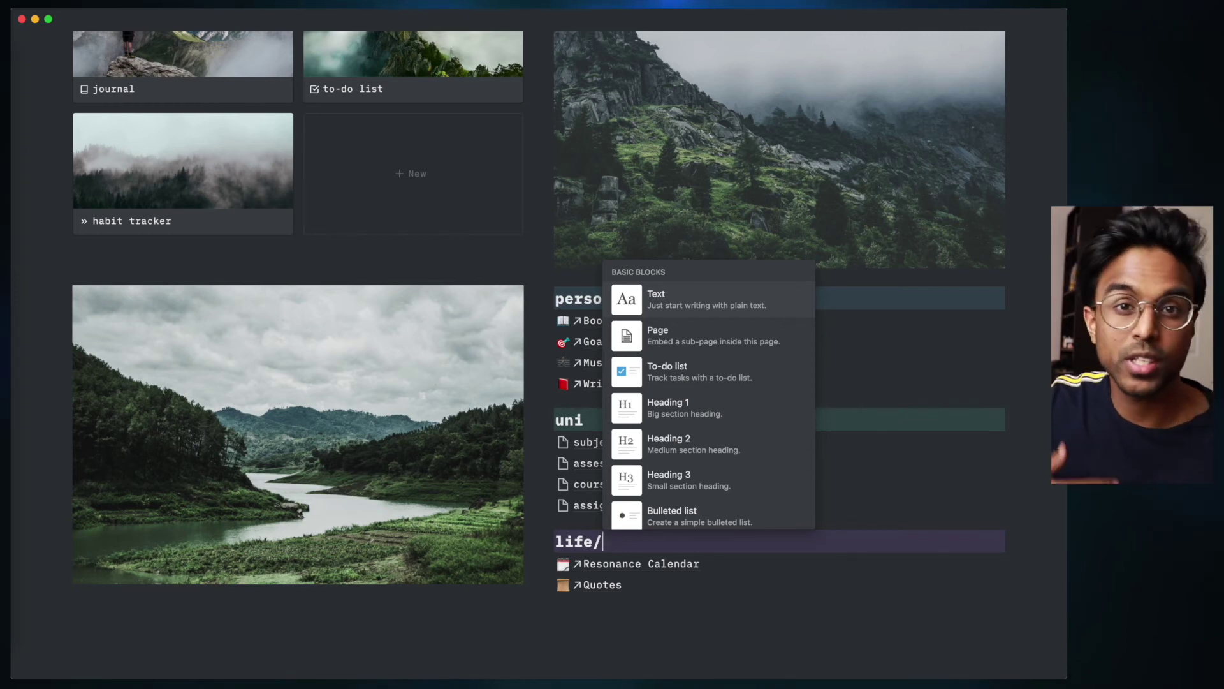
text(yellowb)
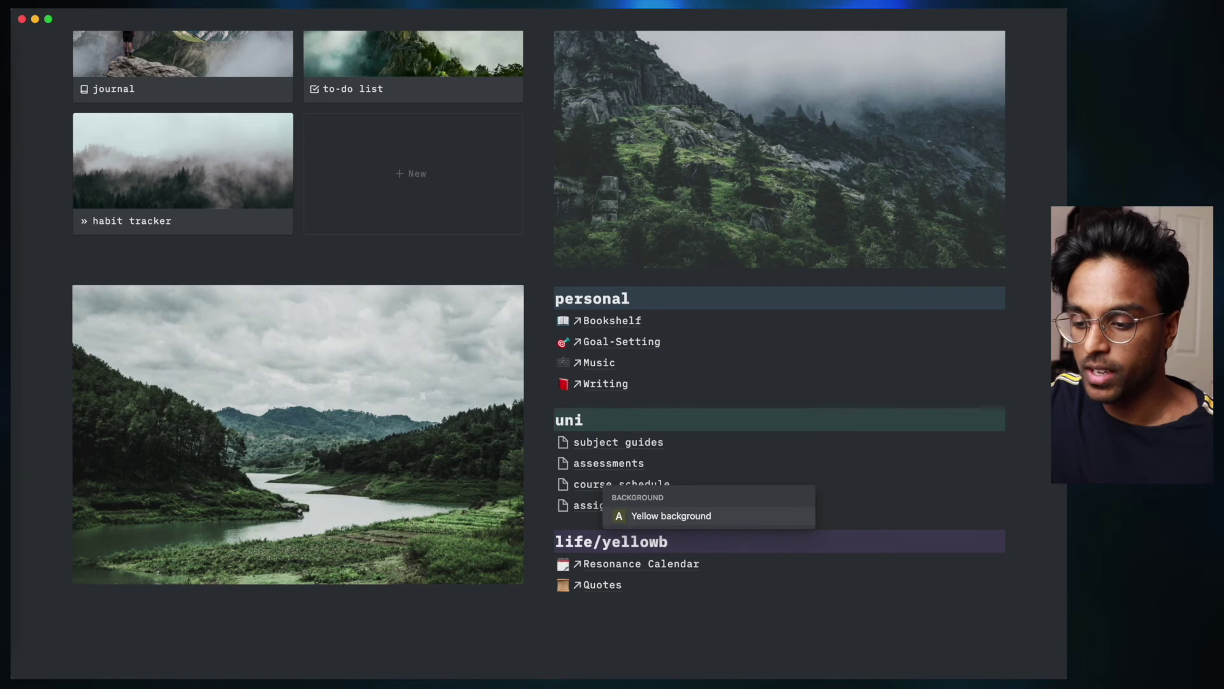
key(Return)
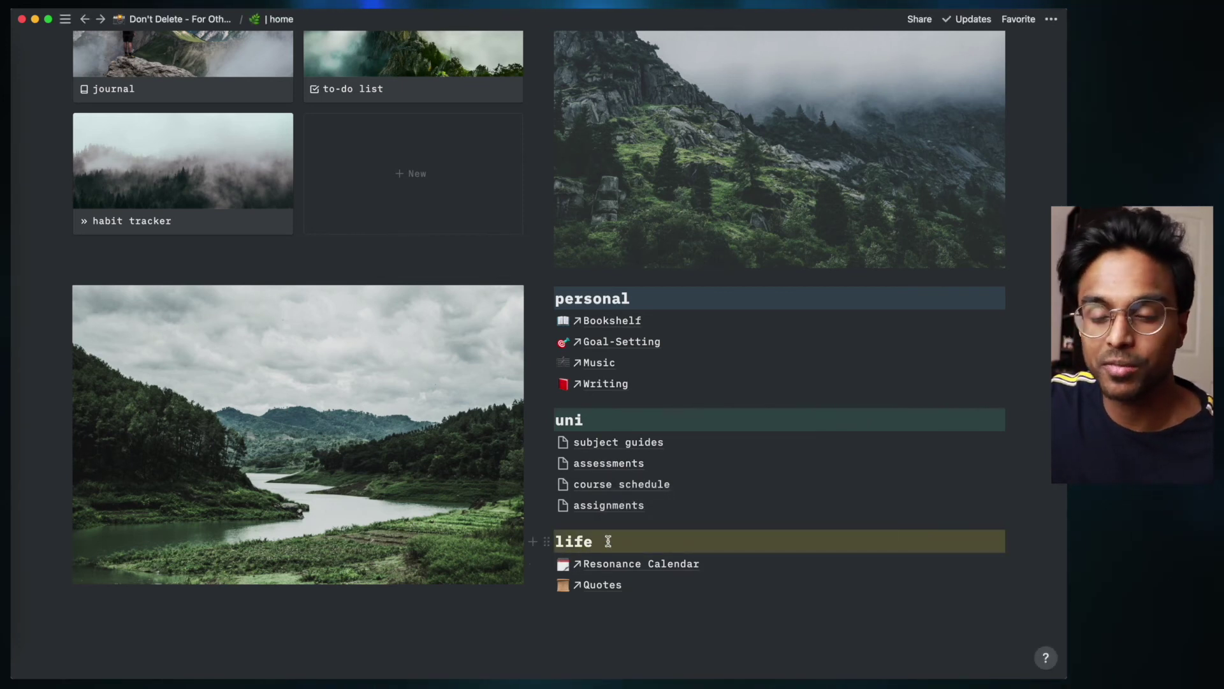
Scroll through the home page to review the photos and colour-coded sections
scroll(608, 540, up, 10)
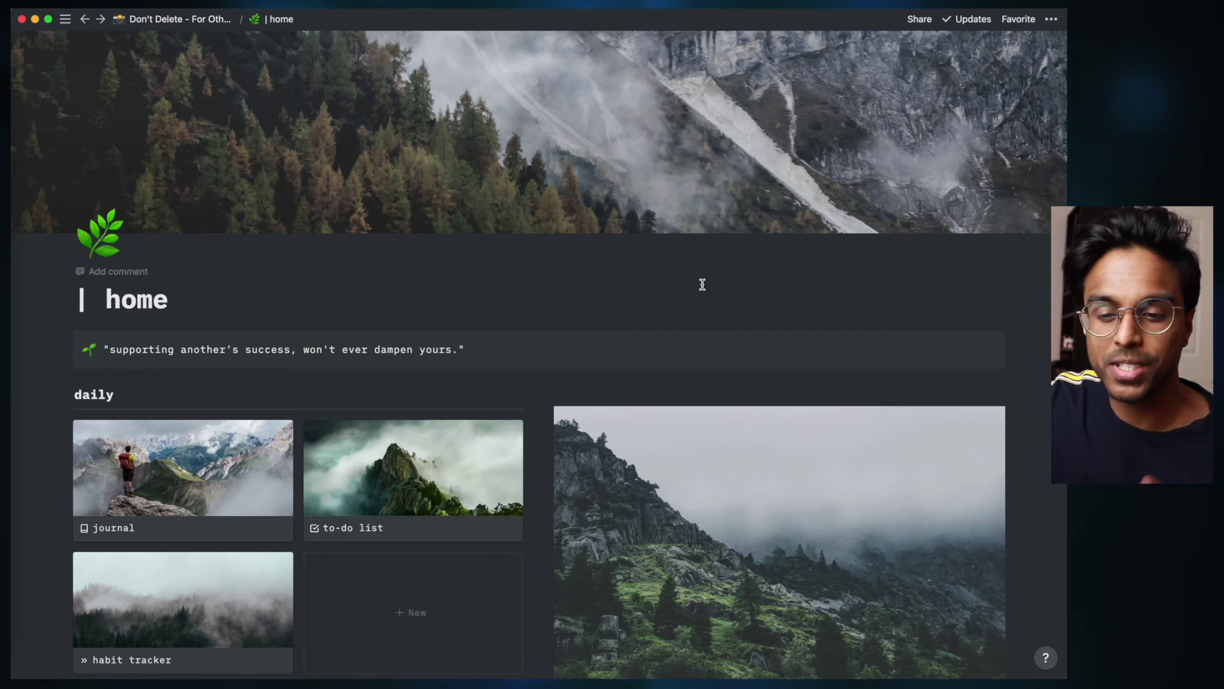
scroll(702, 285, down, 6)
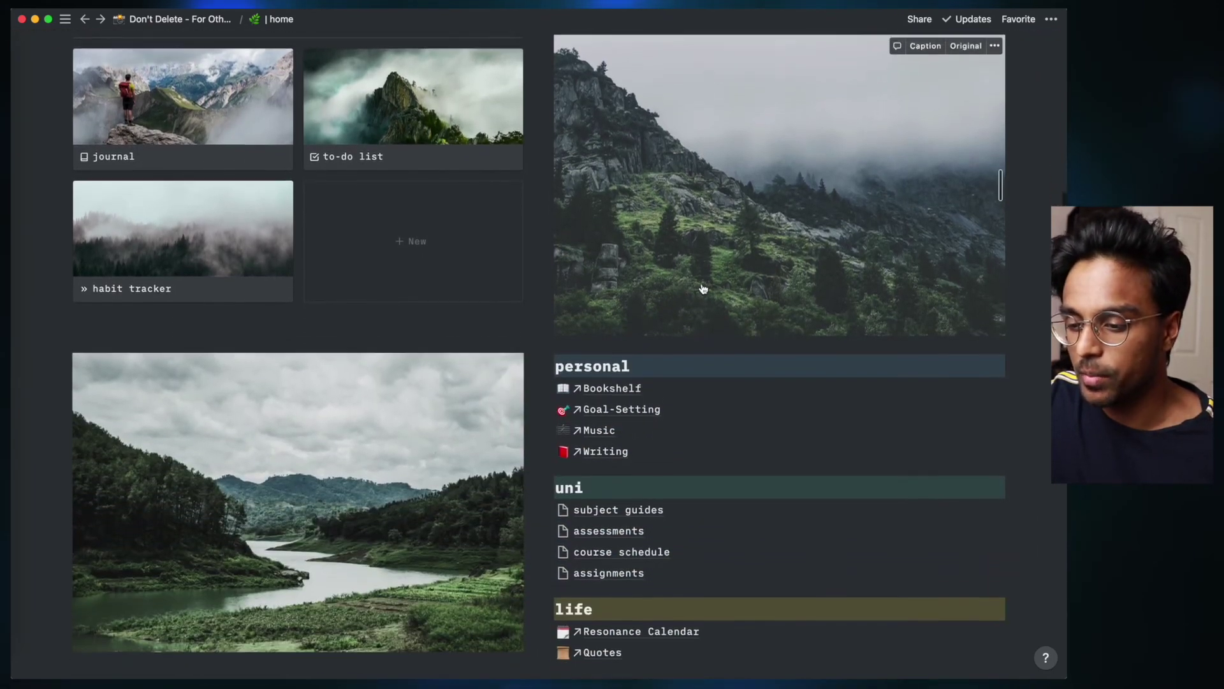
scroll(703, 289, down, 1)
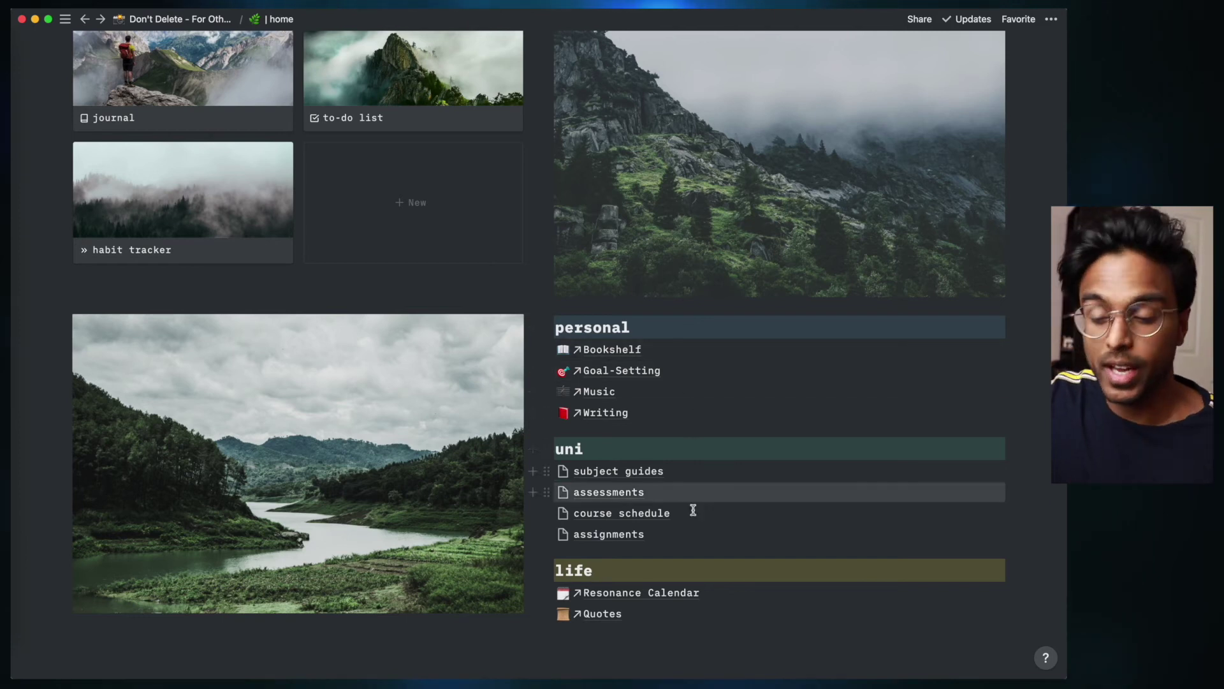
scroll(437, 381, down, 3)
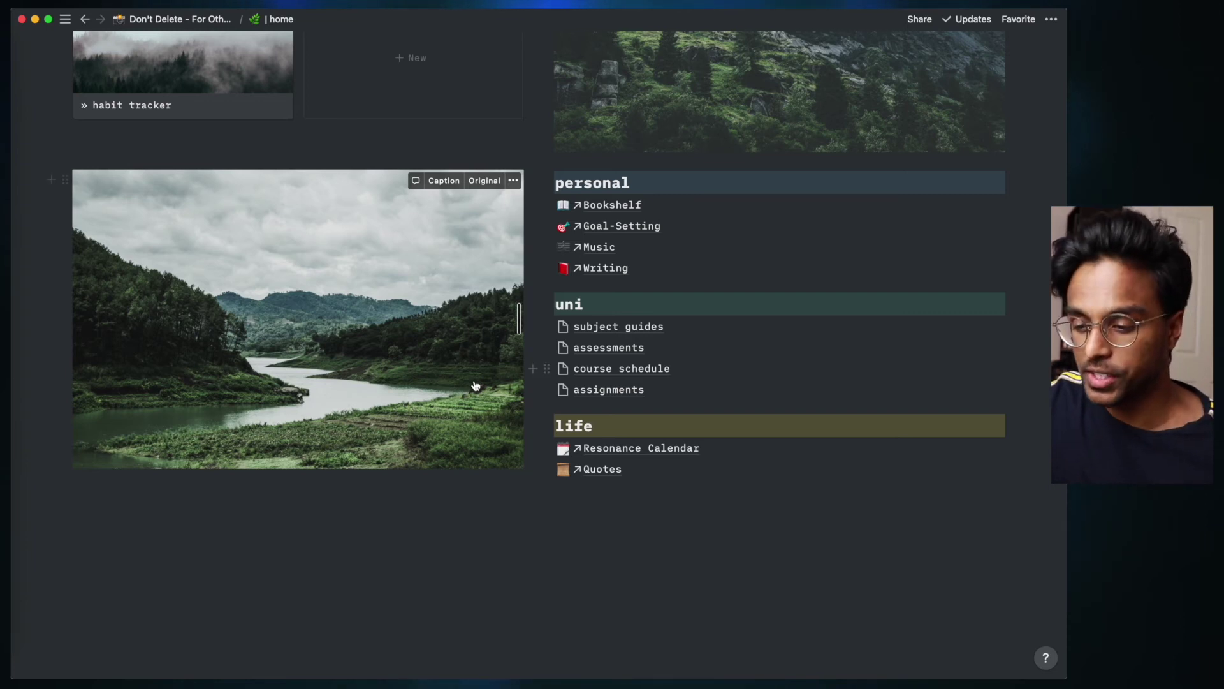
Fill the course schedule page with the Course Schedule template from the template gallery
click(610, 379)
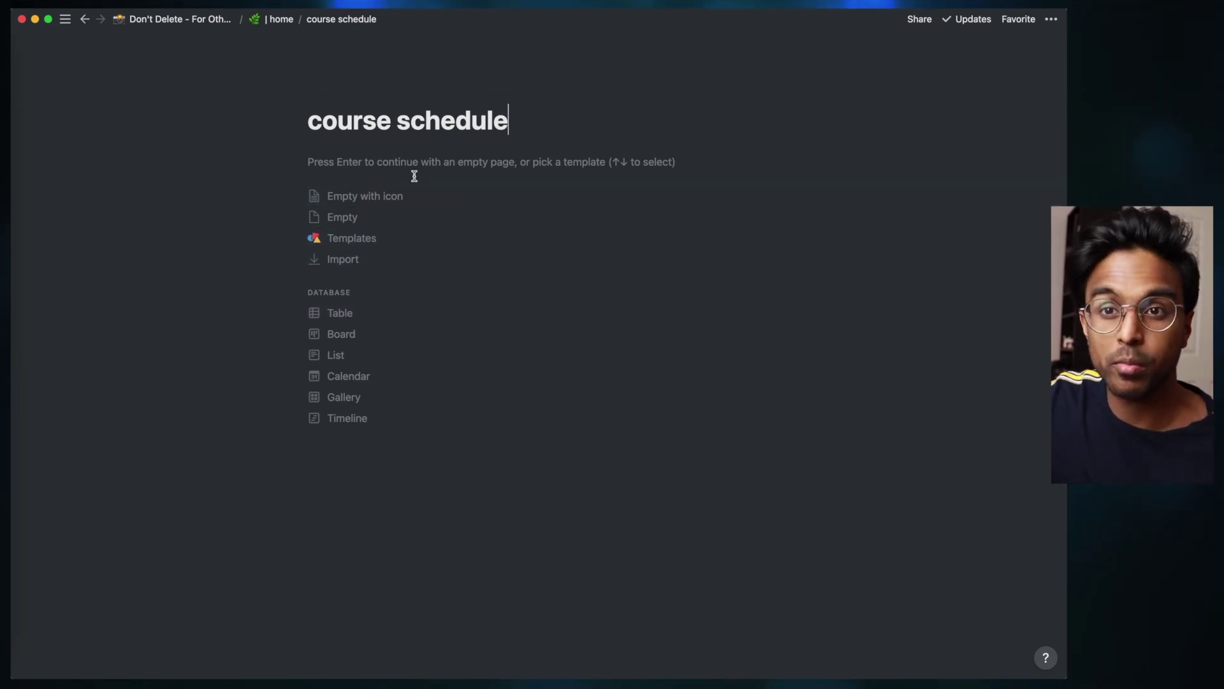
click(366, 239)
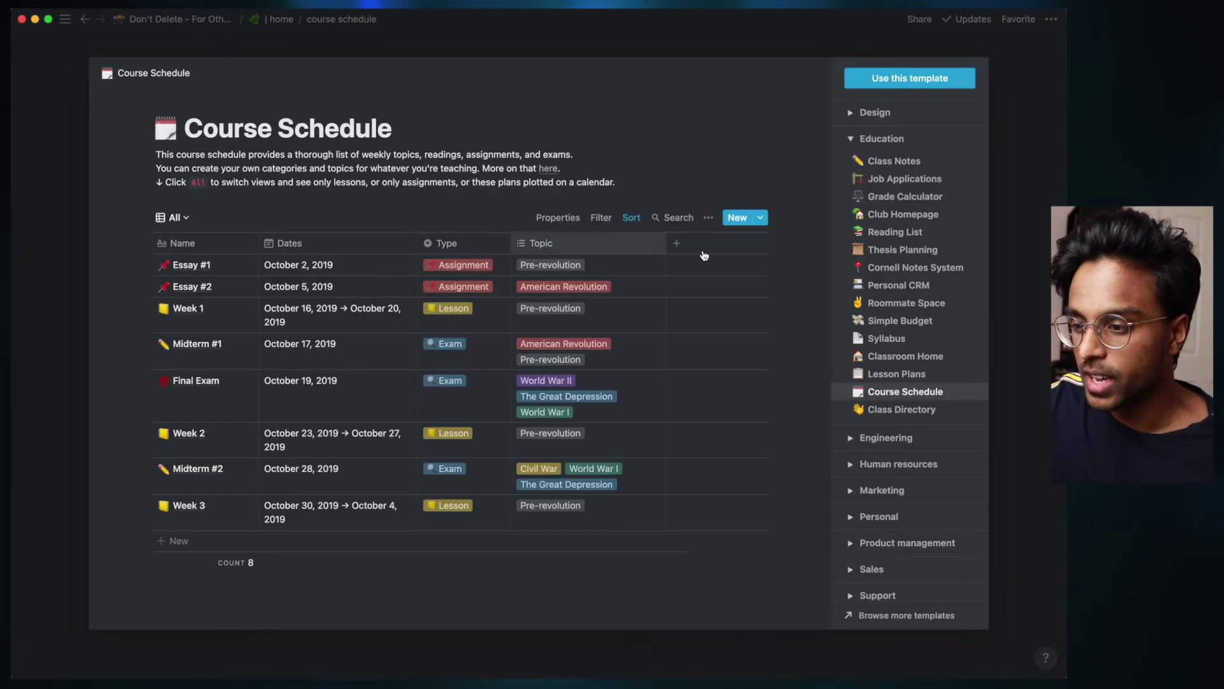
scroll(871, 306, down, 1)
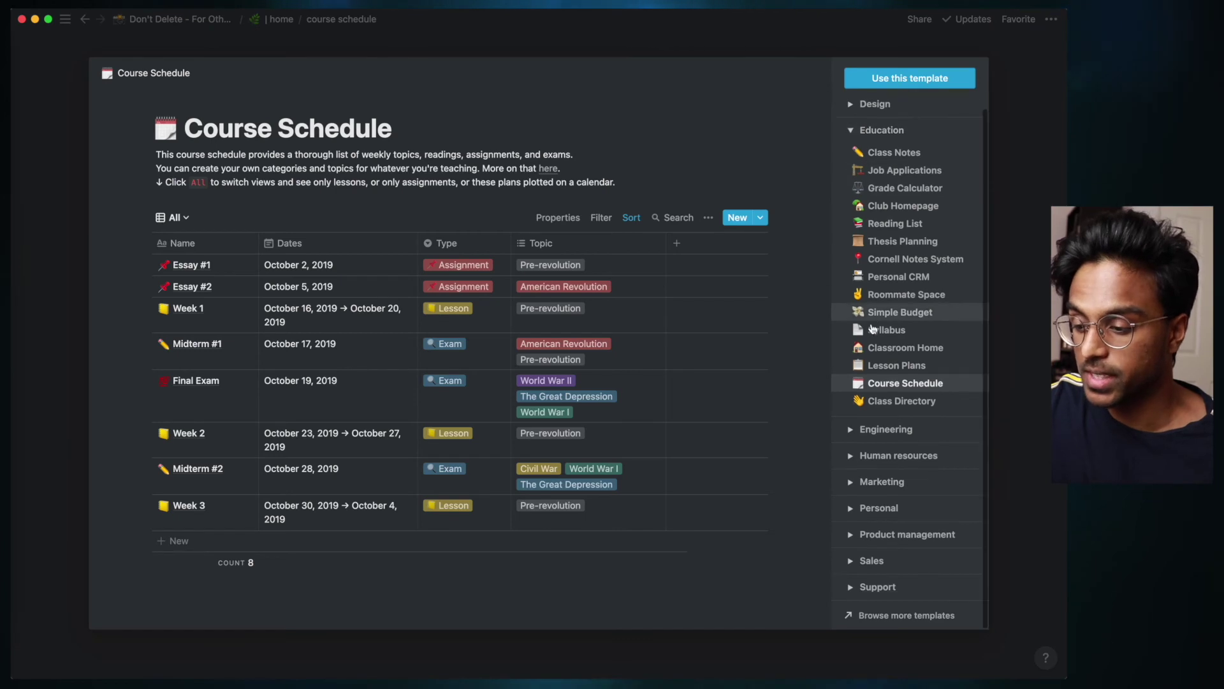
click(873, 430)
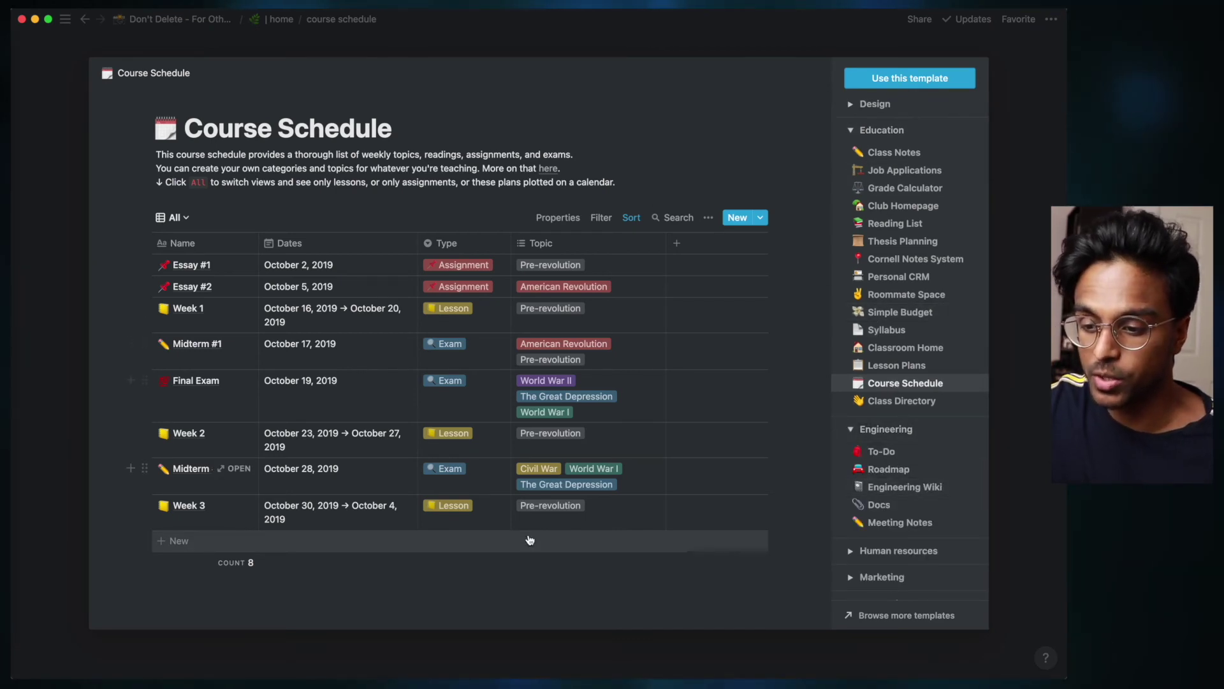
click(897, 79)
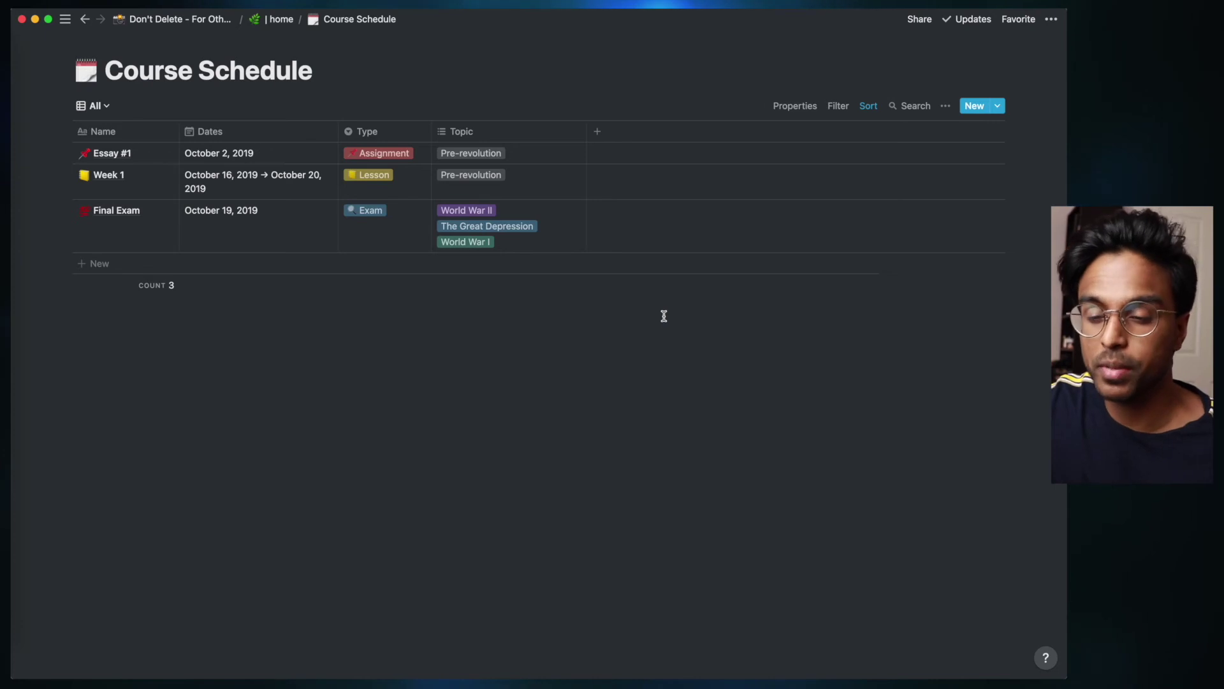
Add a new Biochem Assignment row dated August 27, 2021
click(99, 264)
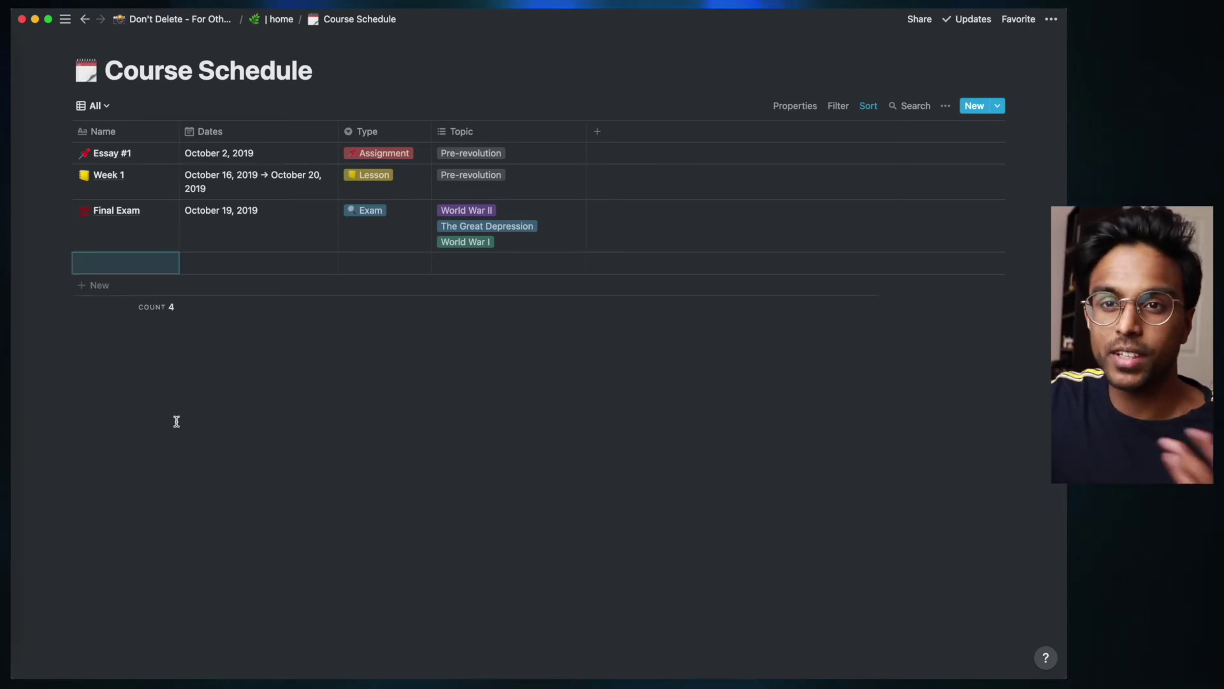
click(124, 261)
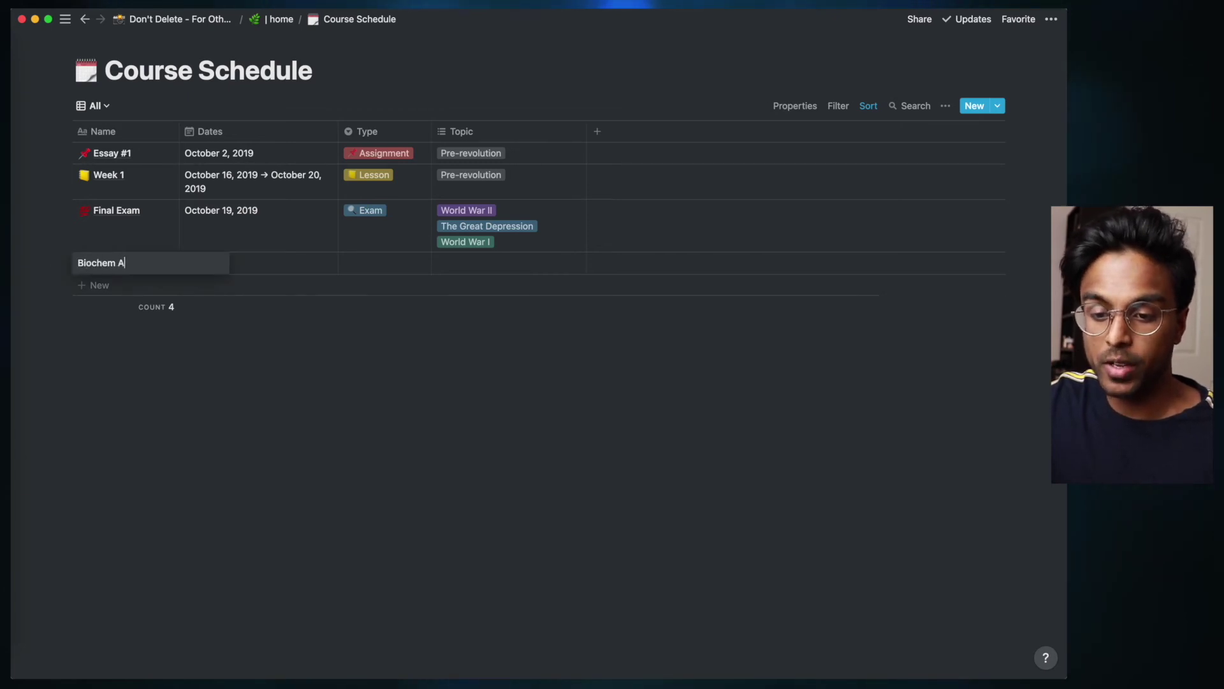
click(271, 266)
click(309, 416)
click(434, 349)
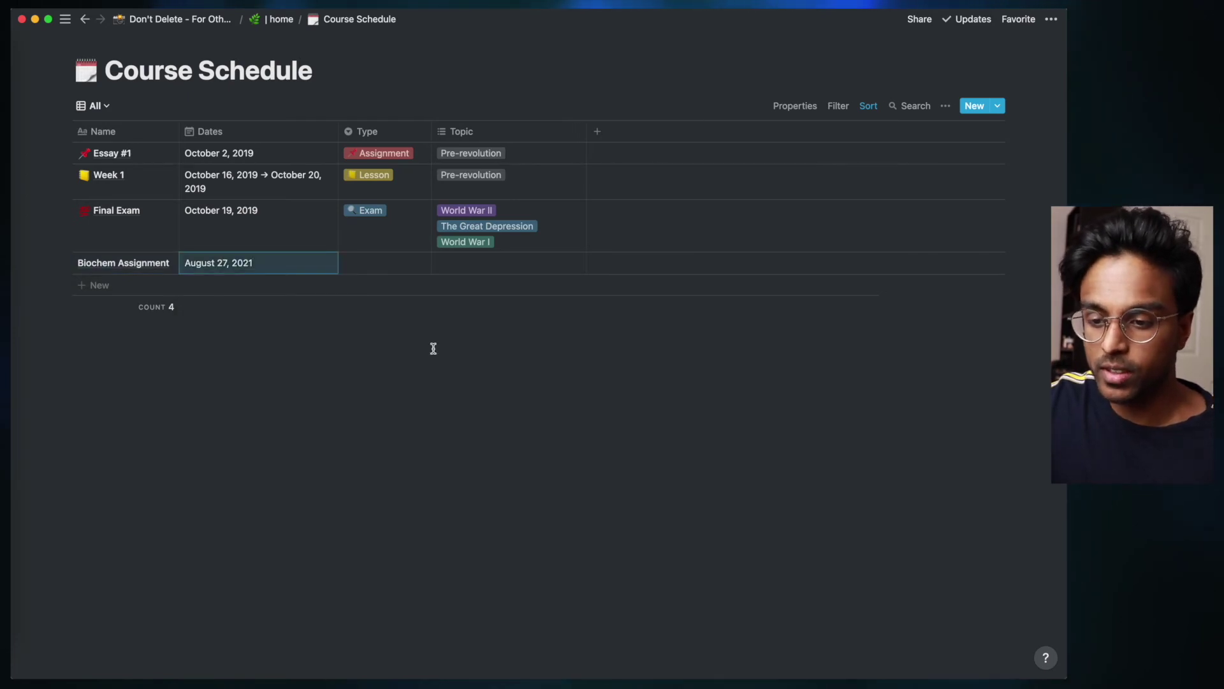
Set the row's Type to Assignment and create a new Biochem topic tag
click(392, 262)
click(403, 325)
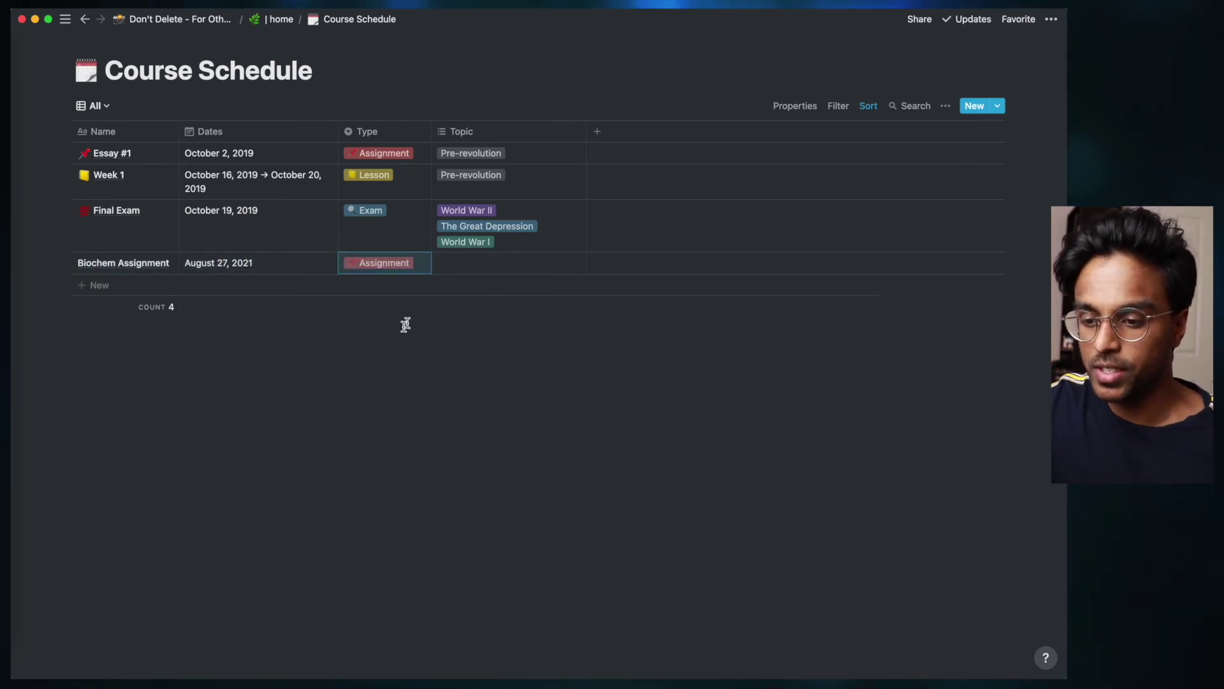
click(470, 262)
text(Biochem)
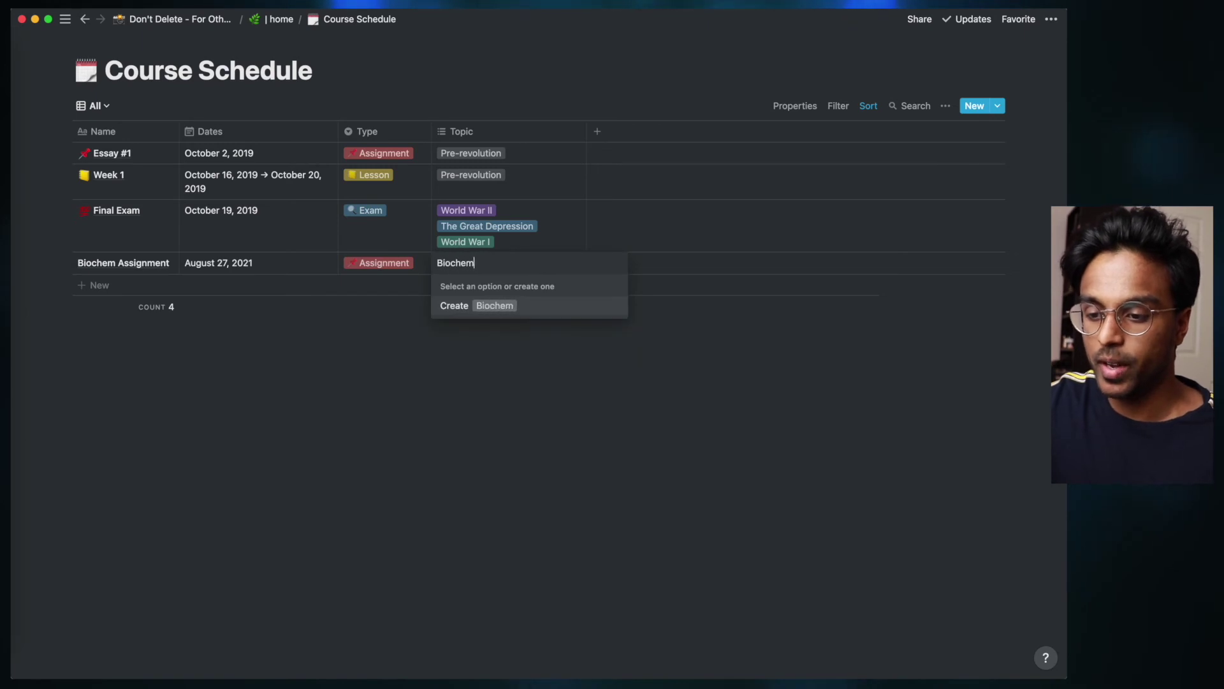
key(Return)
key(Escape)
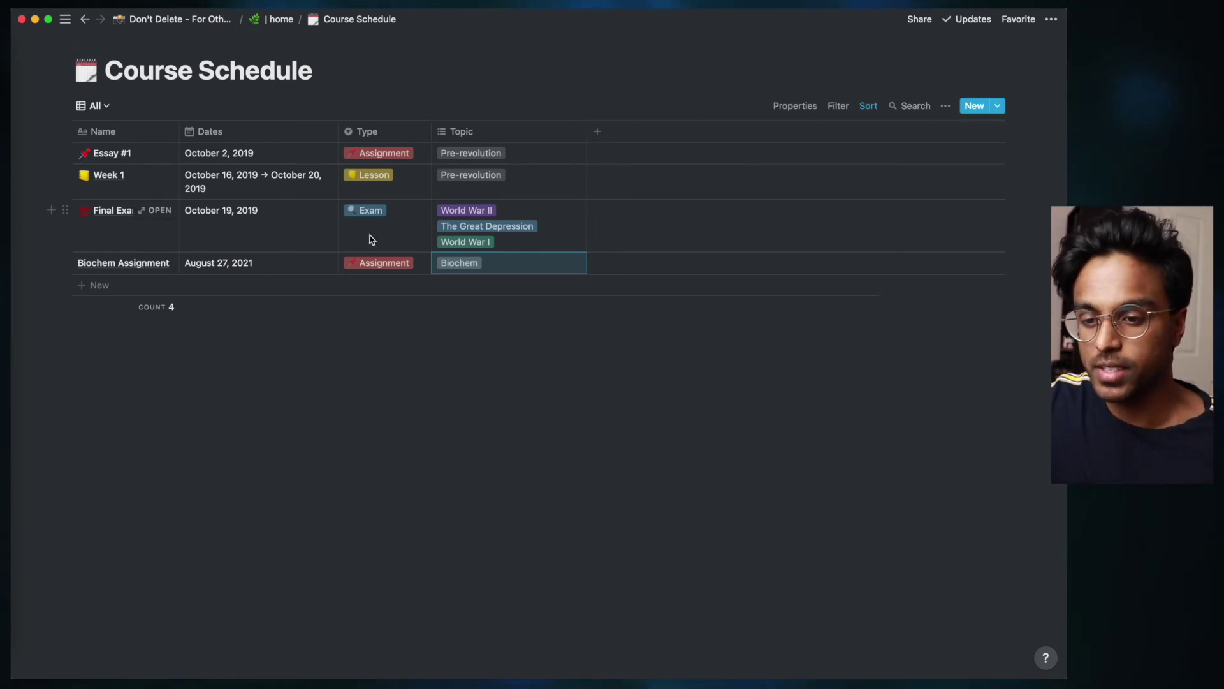
Add a Board view of Course Schedule, then switch back to the All table view
click(871, 109)
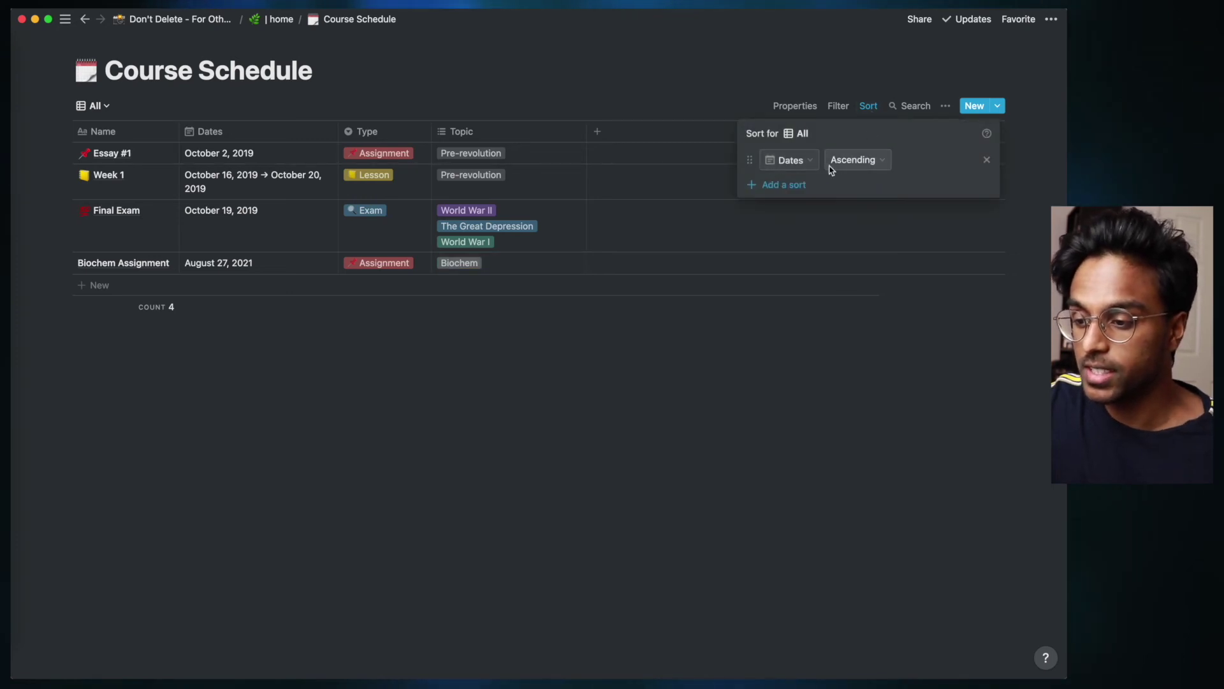
click(616, 442)
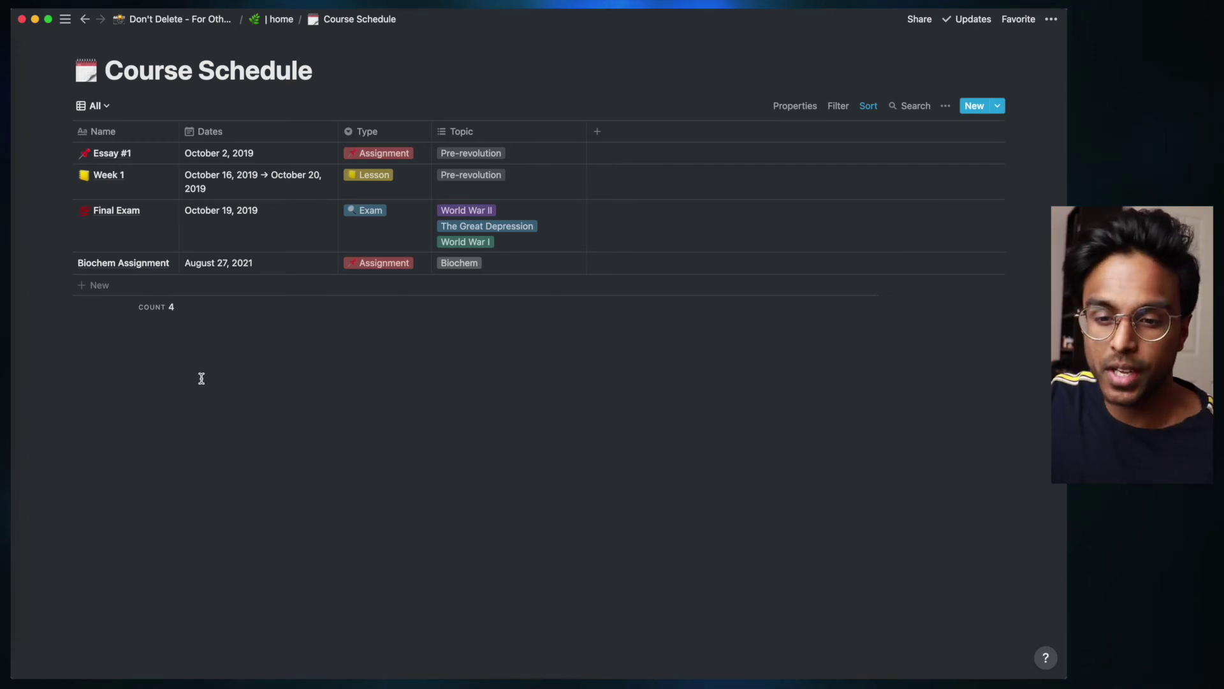
click(107, 108)
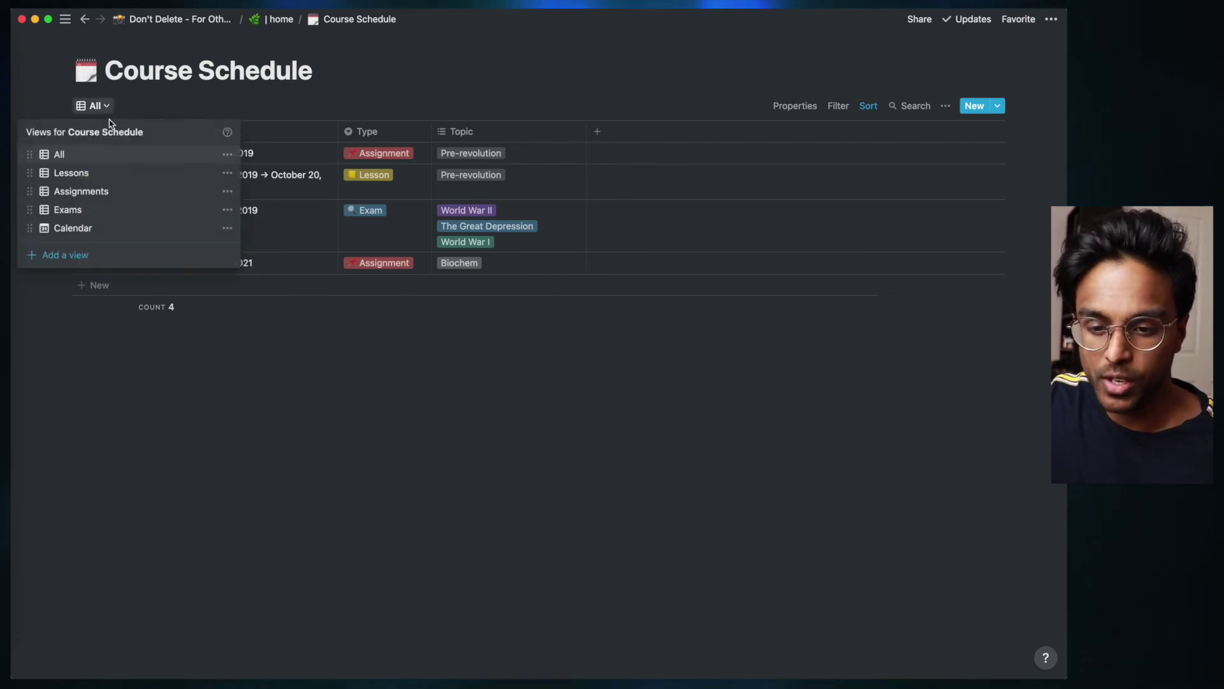
click(66, 255)
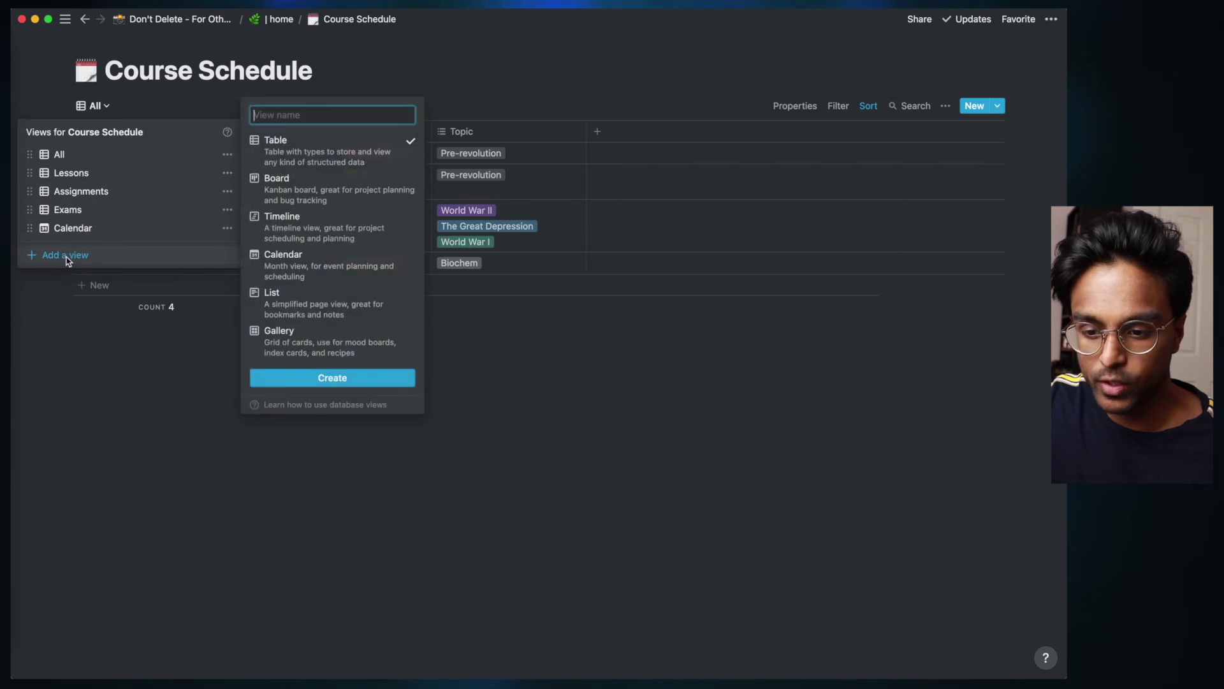
click(327, 185)
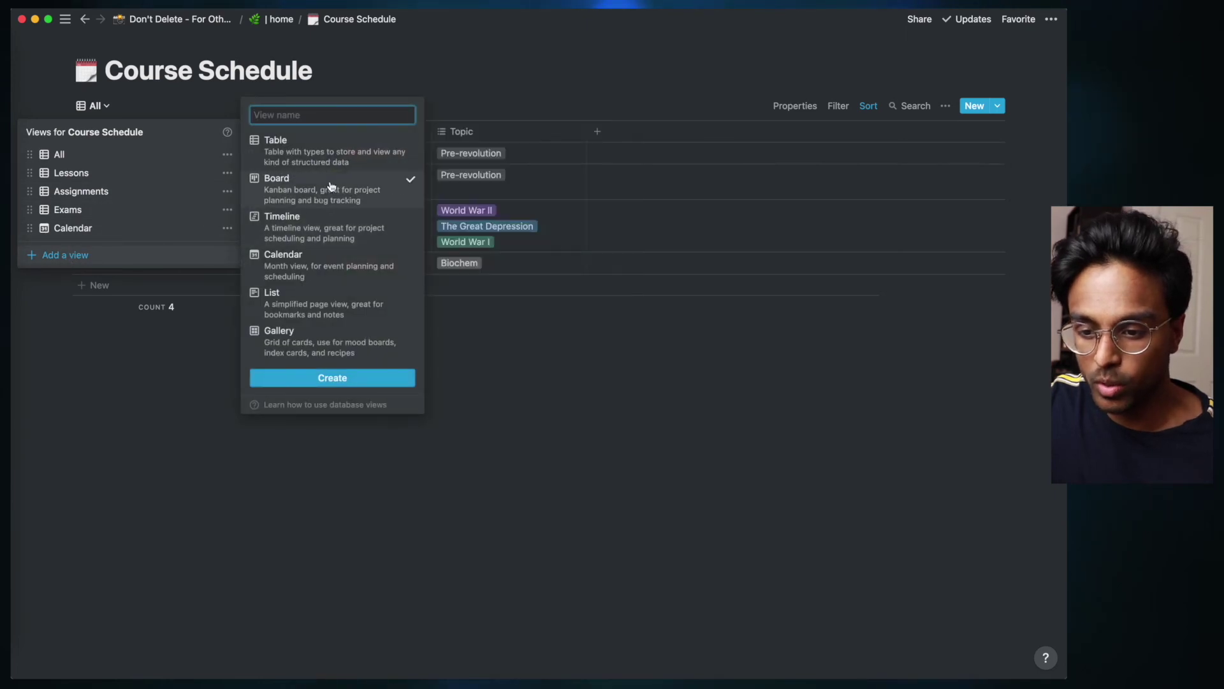
click(340, 374)
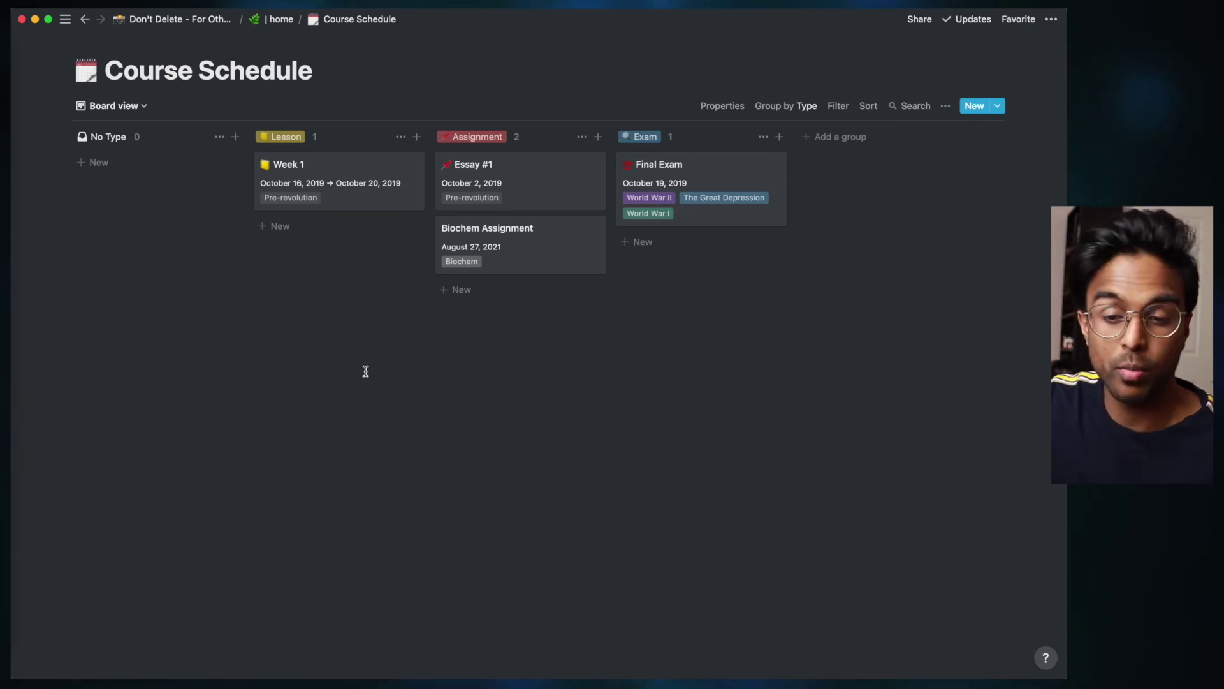
click(114, 106)
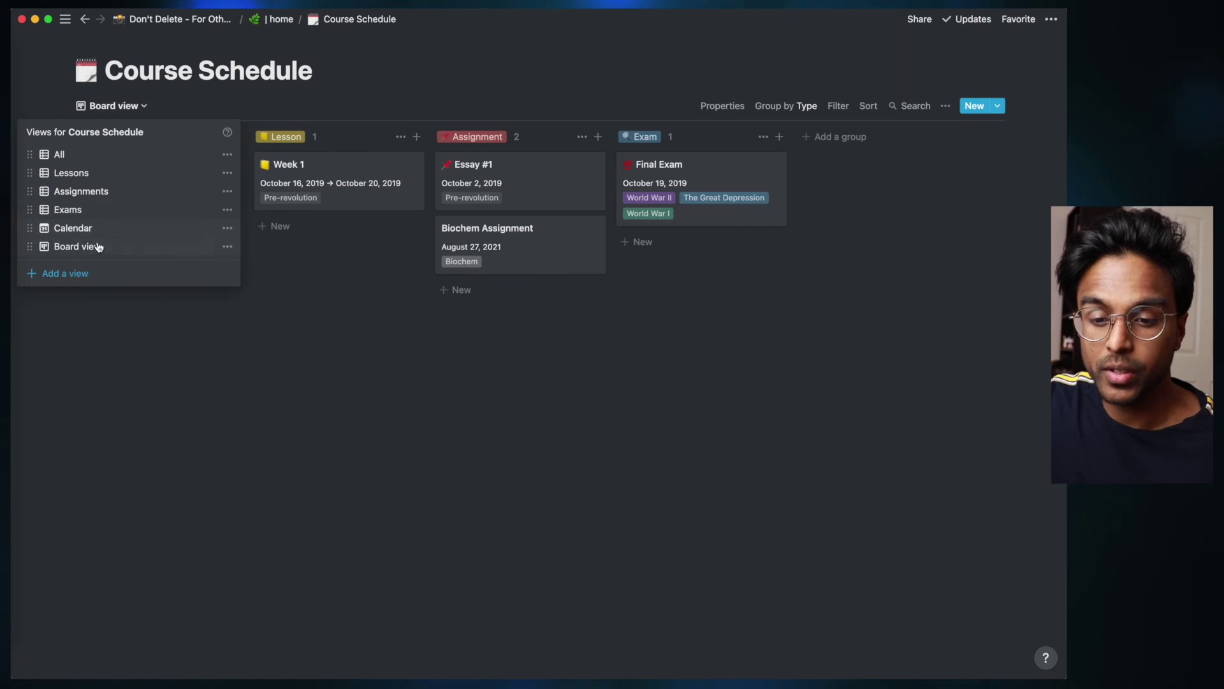
click(99, 156)
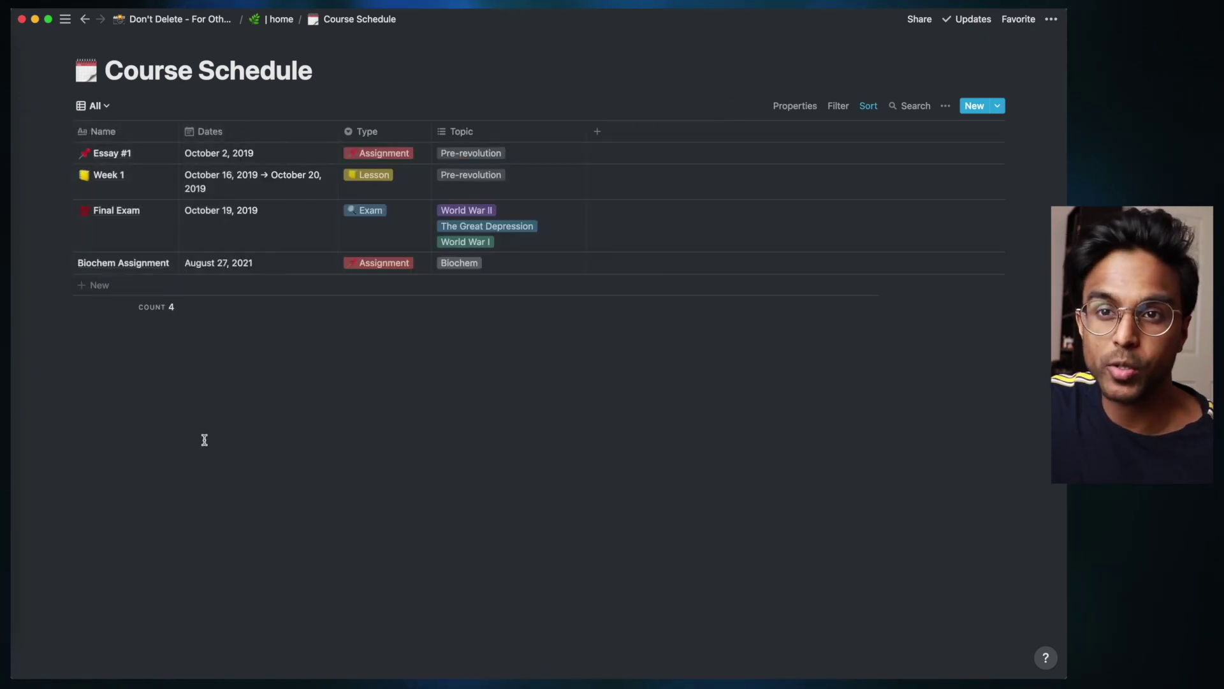
Go back to the home page and scroll to its uni and life link lists
key(super+bracketleft)
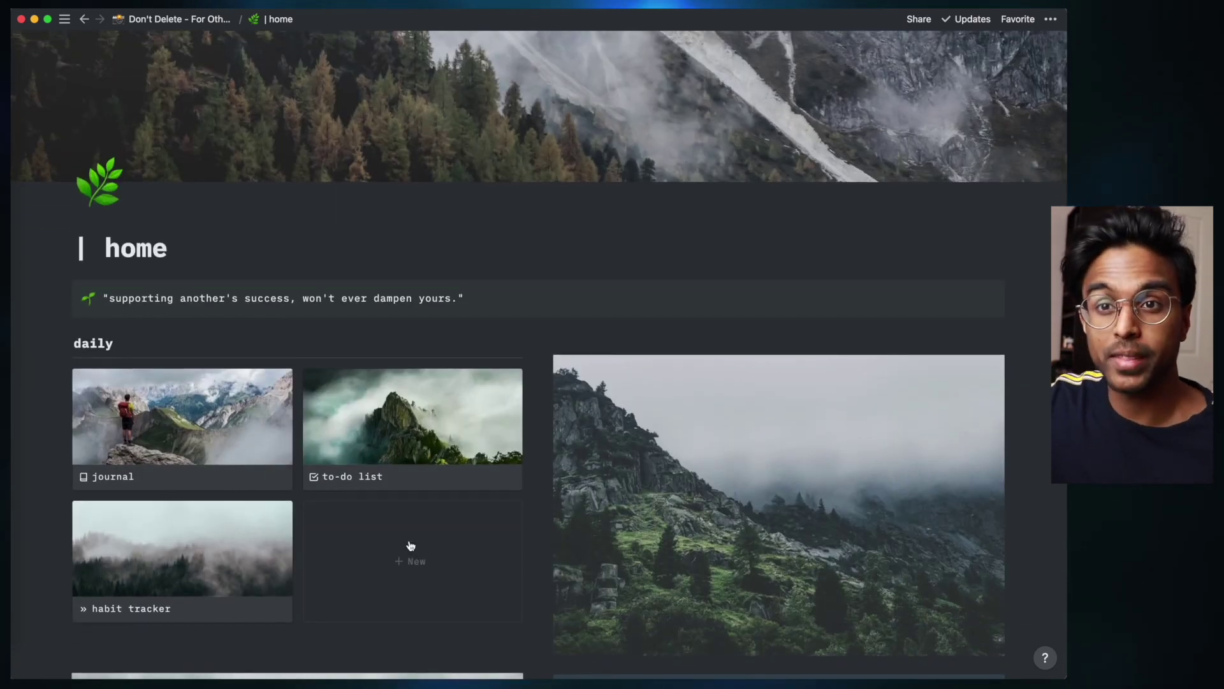
scroll(410, 545, down, 5)
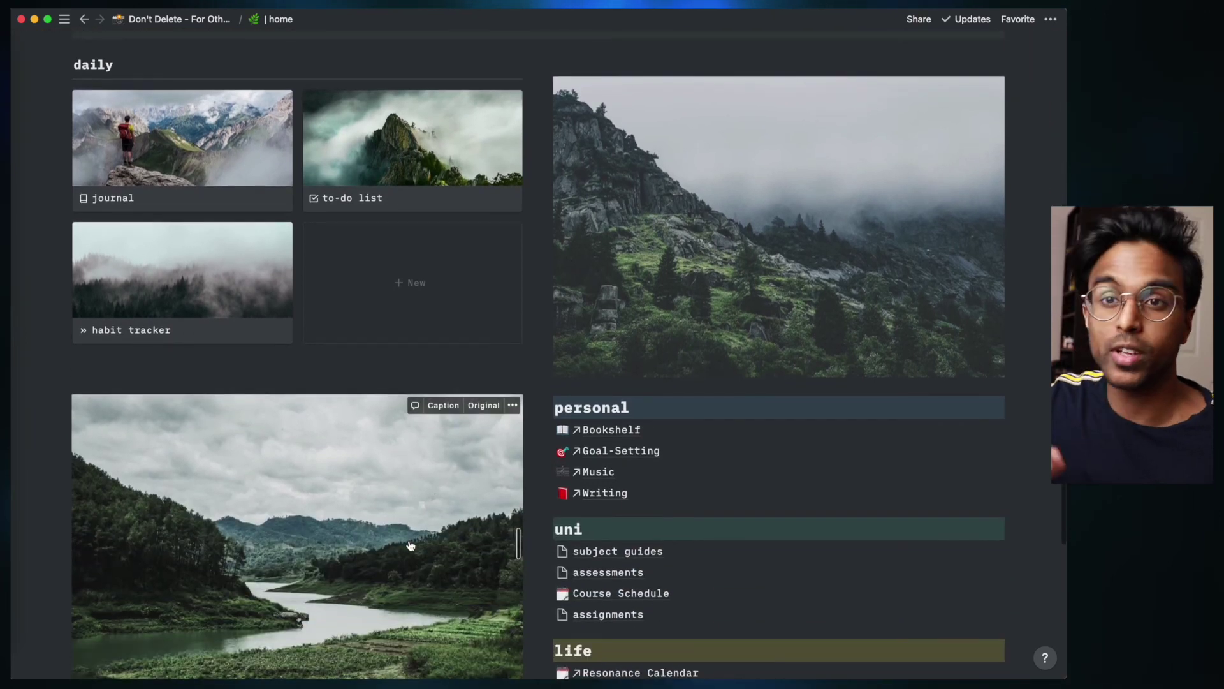
scroll(481, 429, up, 2)
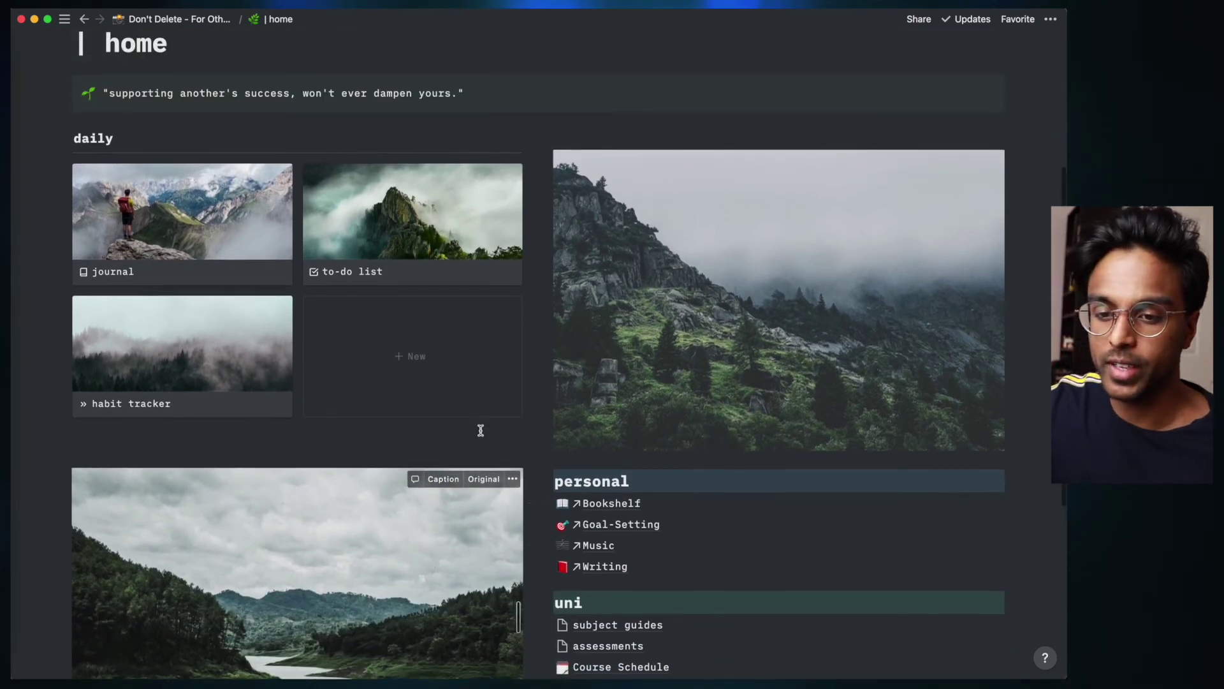
scroll(682, 383, down, 4)
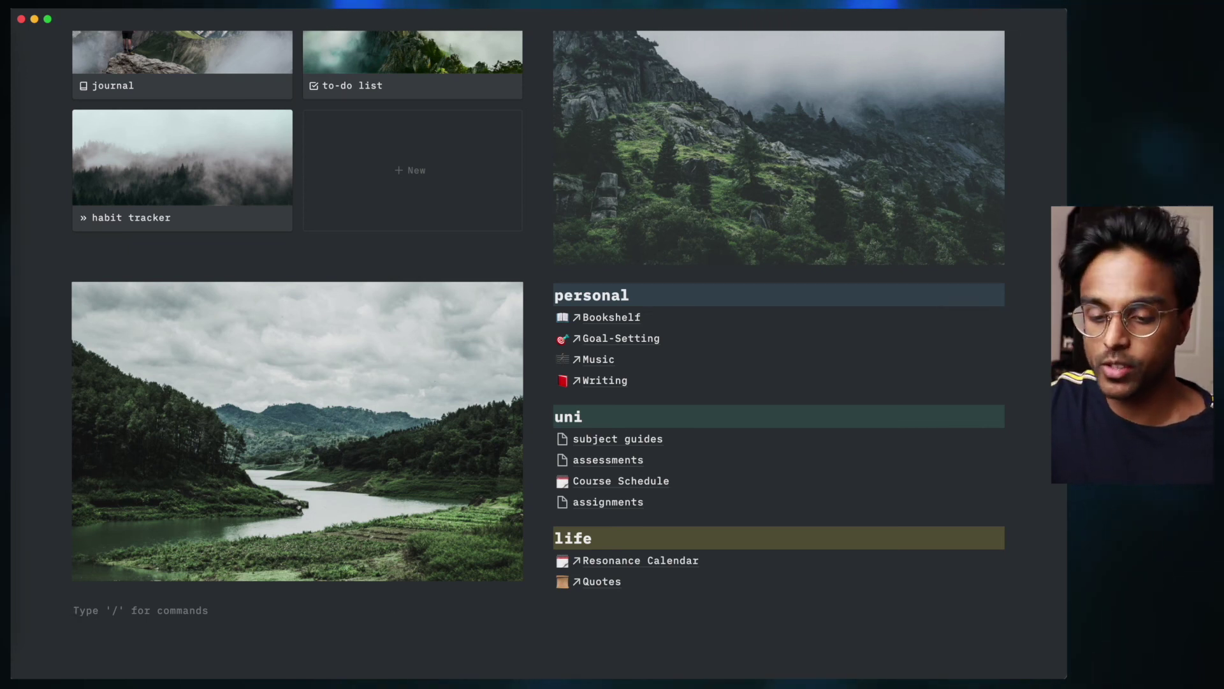
Add a /callout block at the bottom of the home page containing the motivational quote
text(-)
click(76, 610)
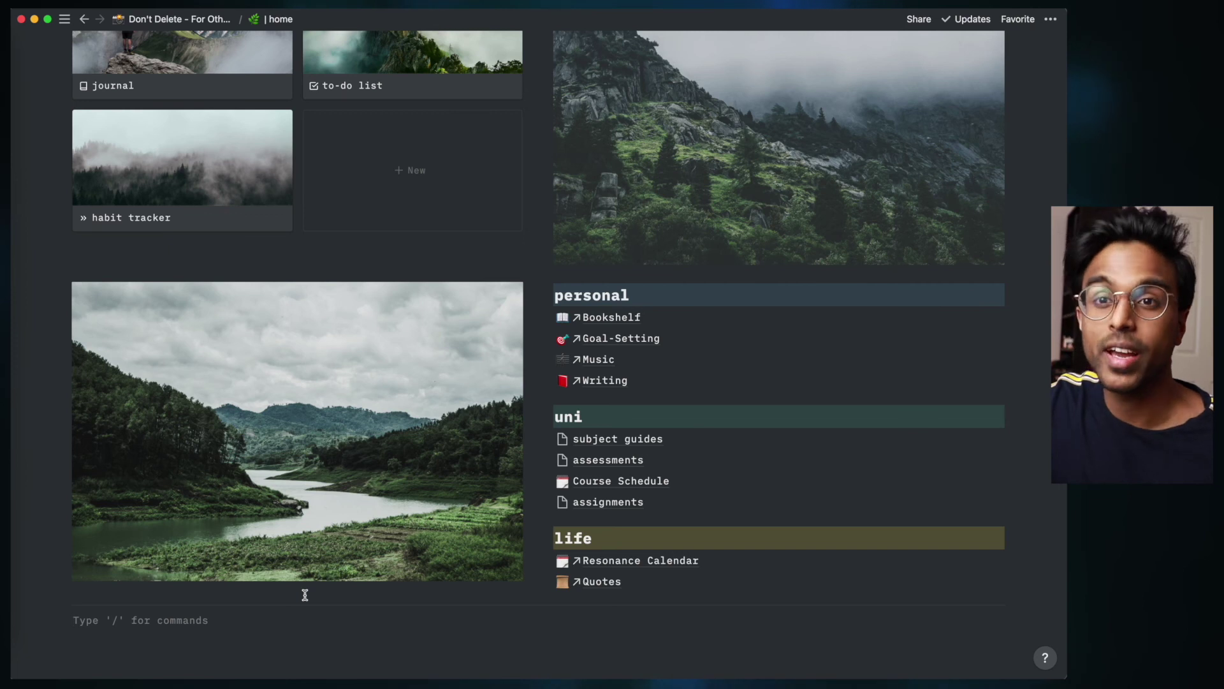
scroll(347, 492, down, 3)
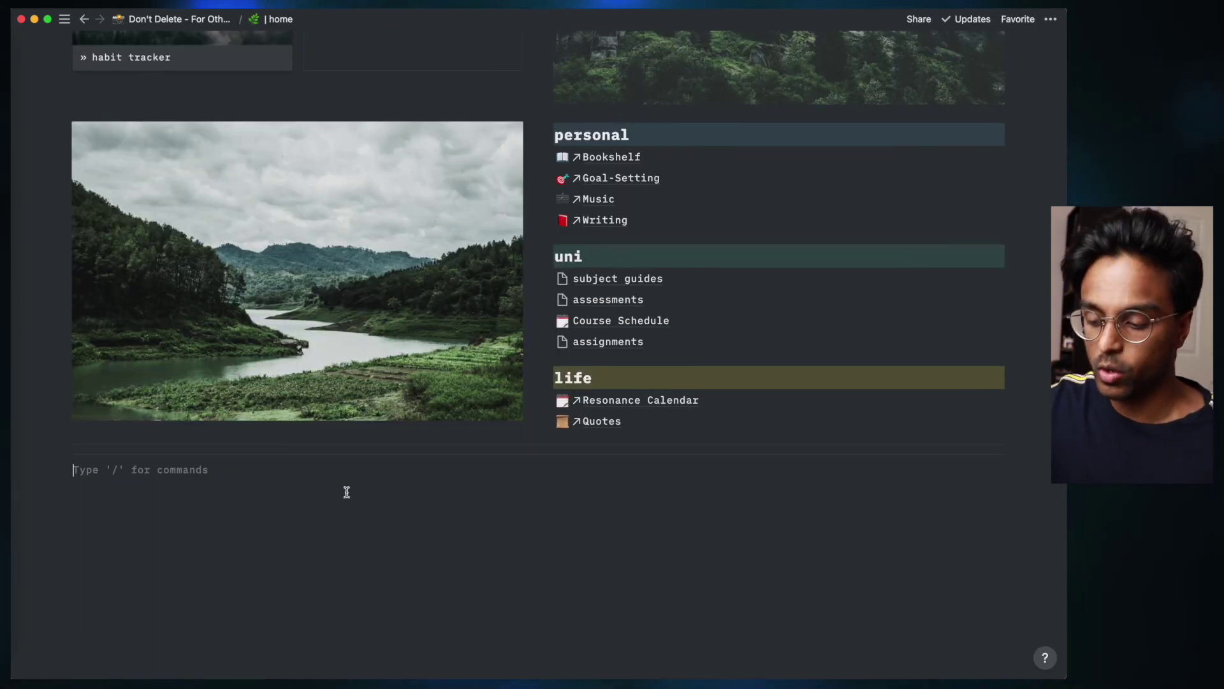
text(/callou)
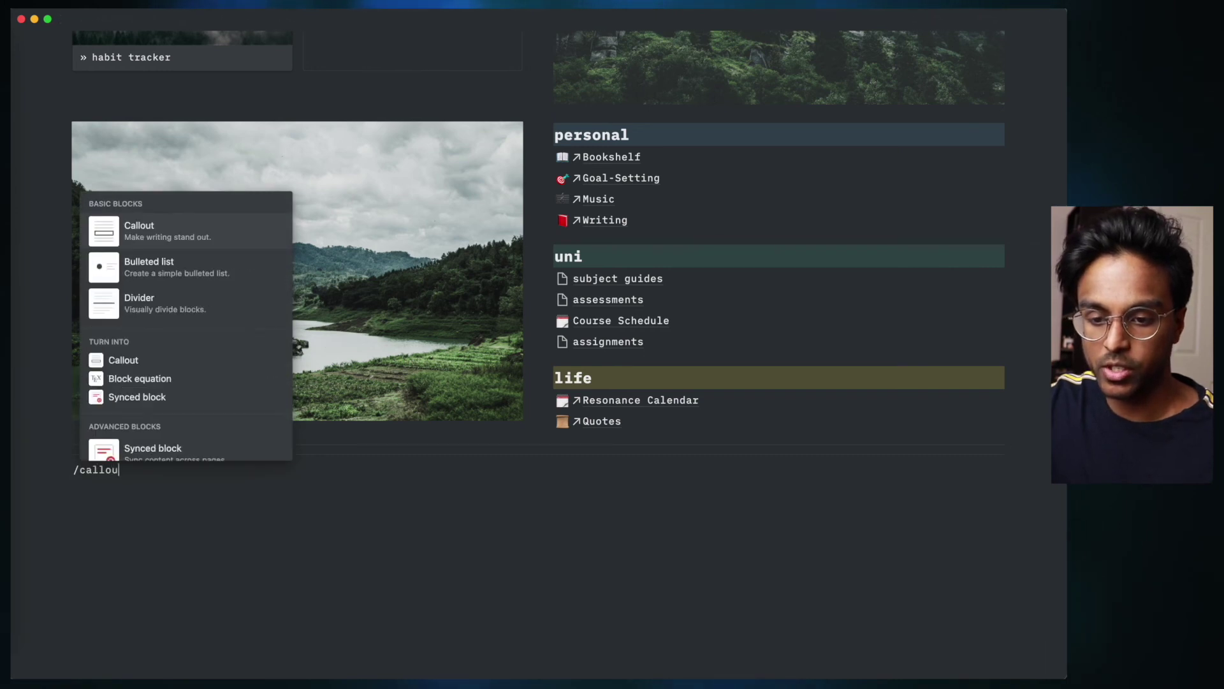
key(Return)
text(")
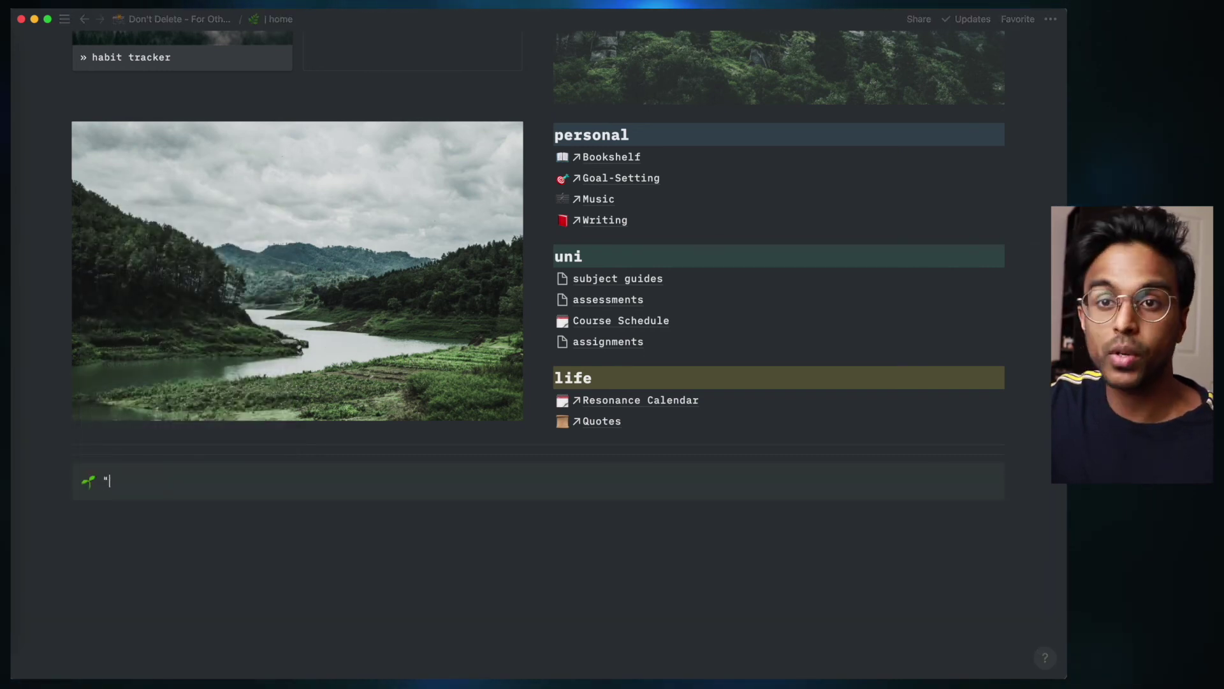
text(i didn't come so far, to only come so f)
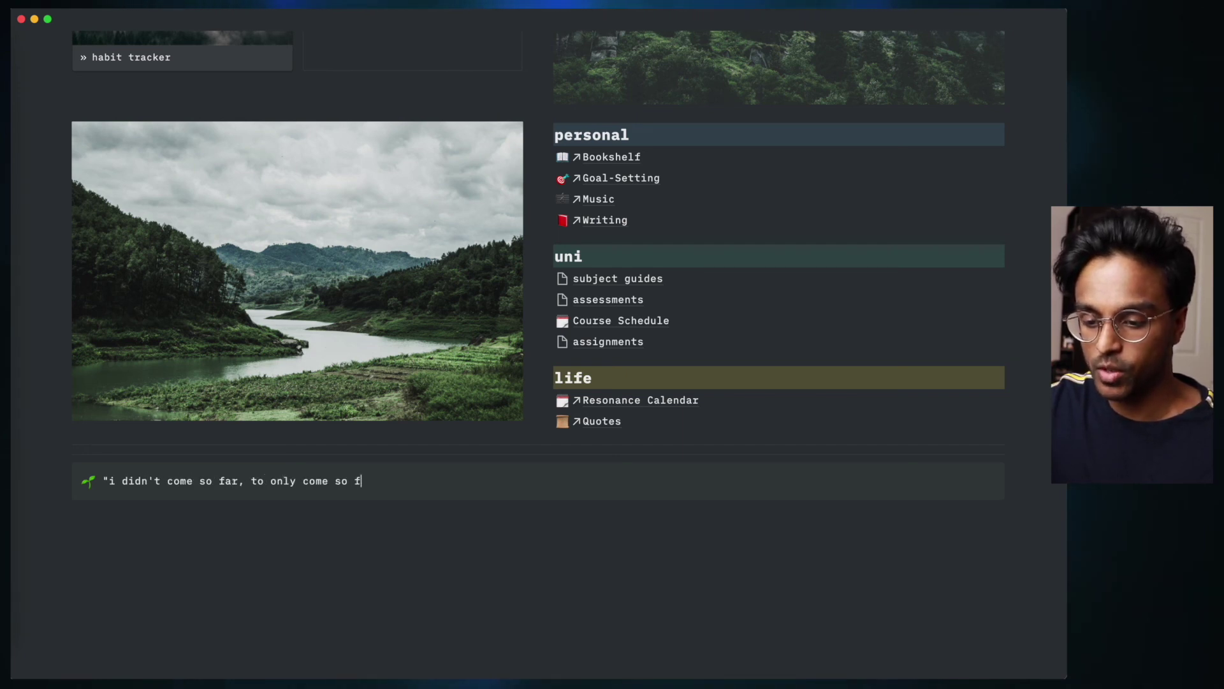
text(.")
click(370, 521)
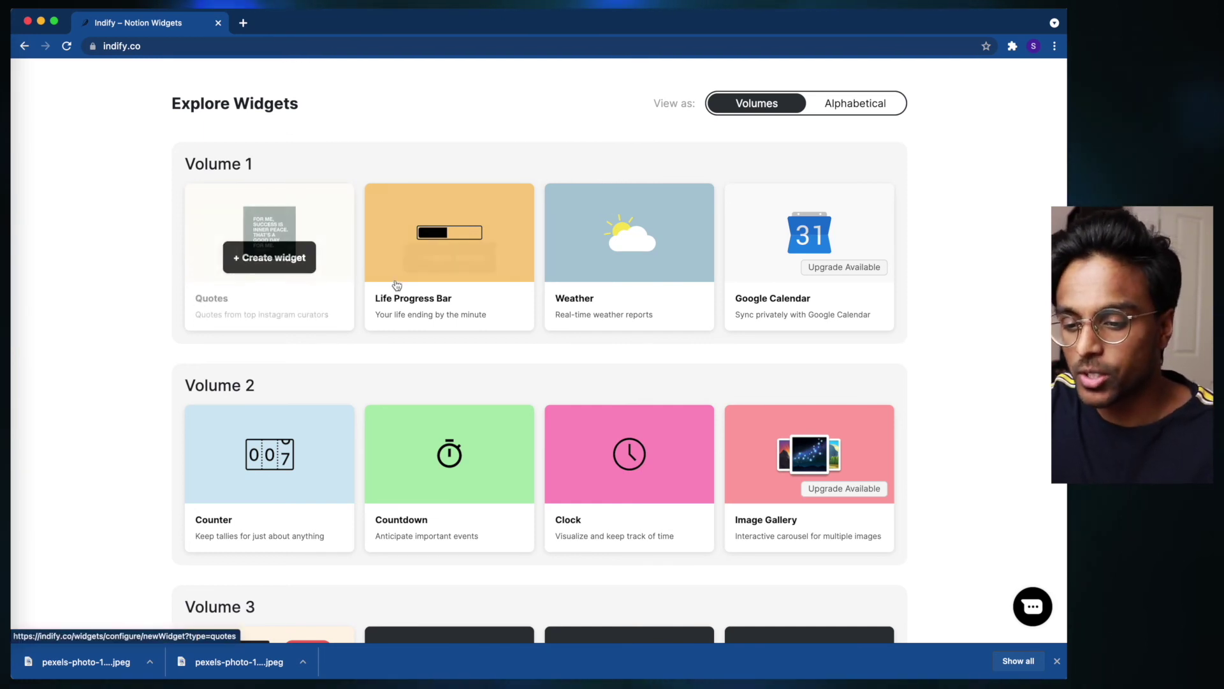
Create a new Life Progress Bar widget from Indify's Explore Widgets catalogue
mouse_move(423, 287)
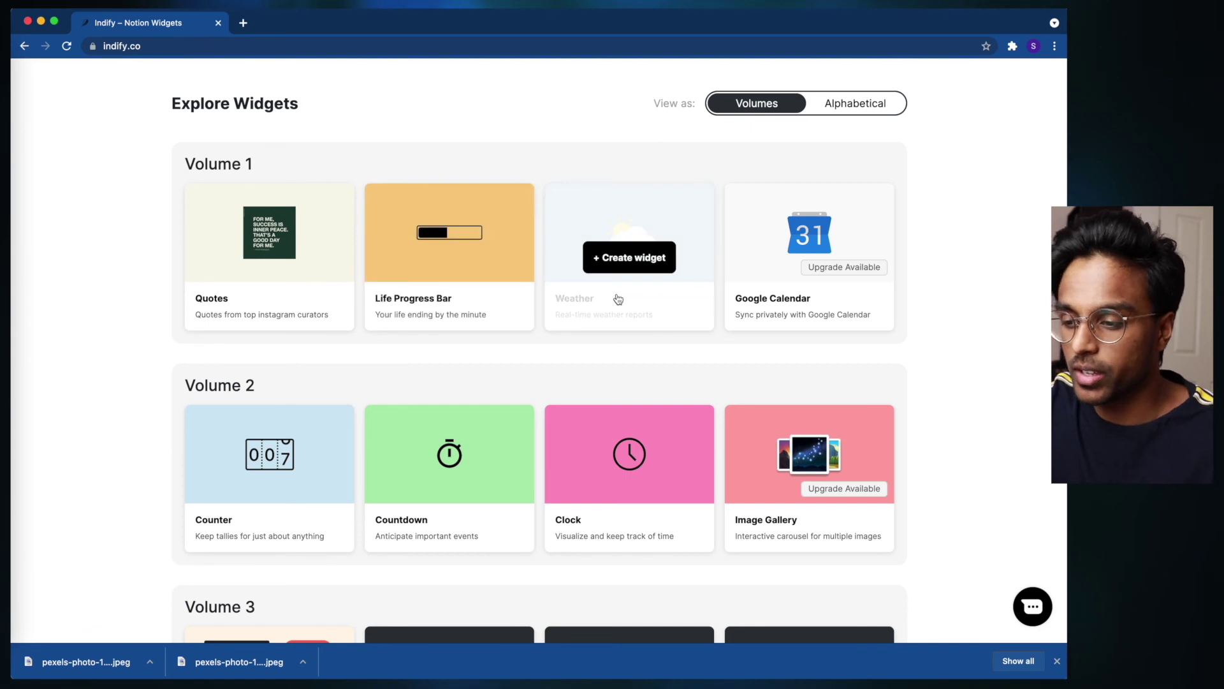
scroll(648, 316, down, 5)
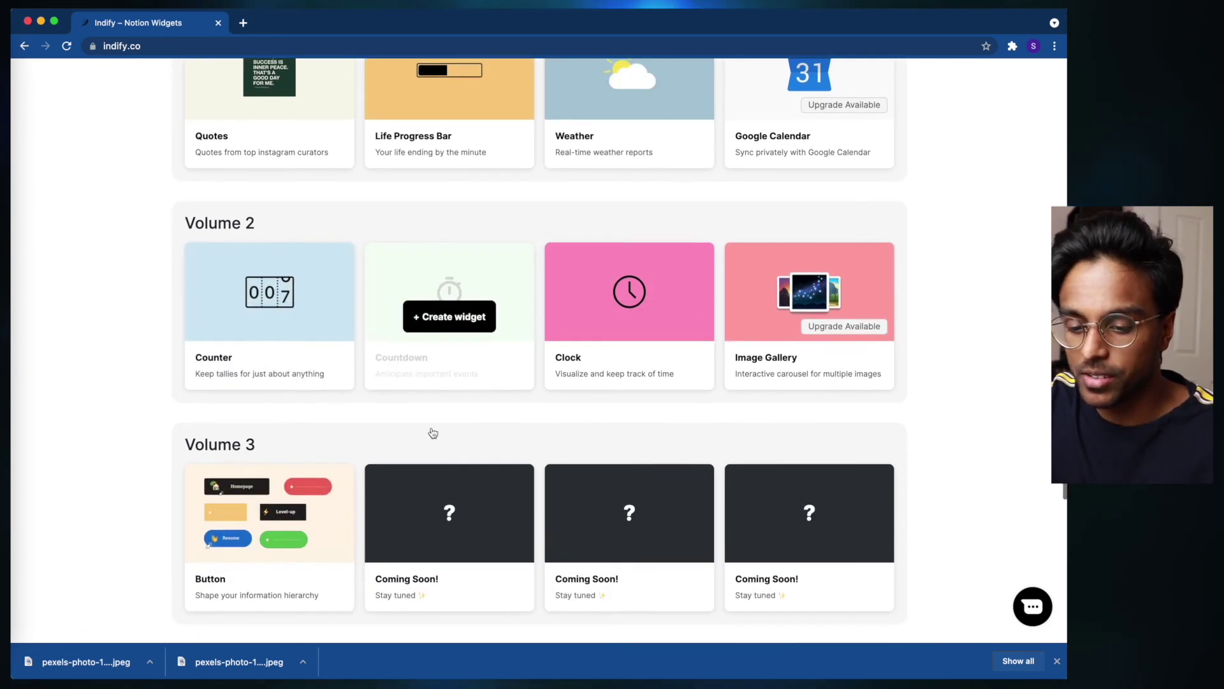
scroll(433, 433, down, 1)
scroll(147, 554, up, 2)
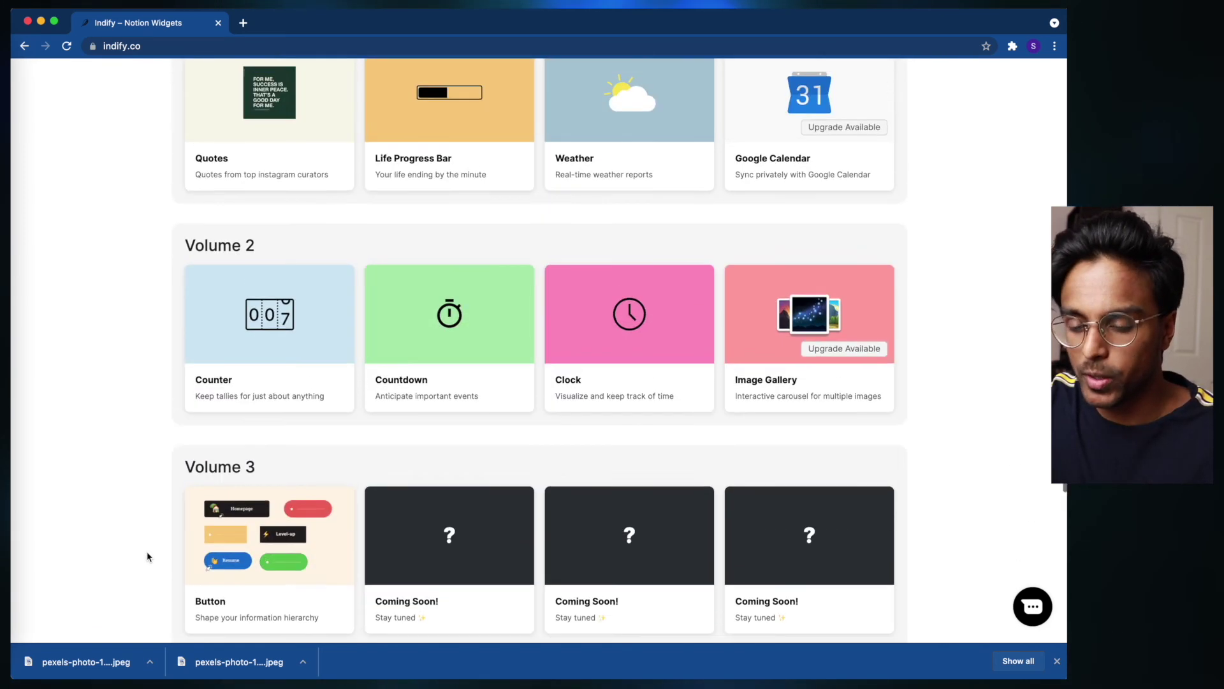
scroll(147, 557, up, 2)
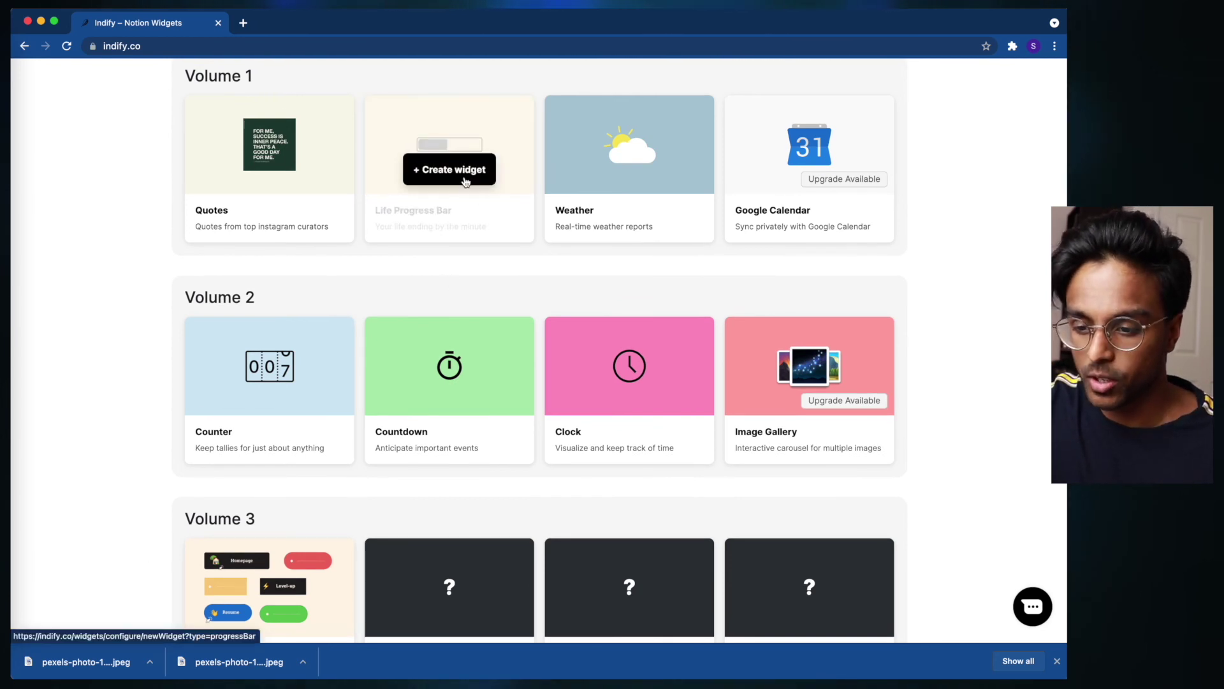
click(465, 181)
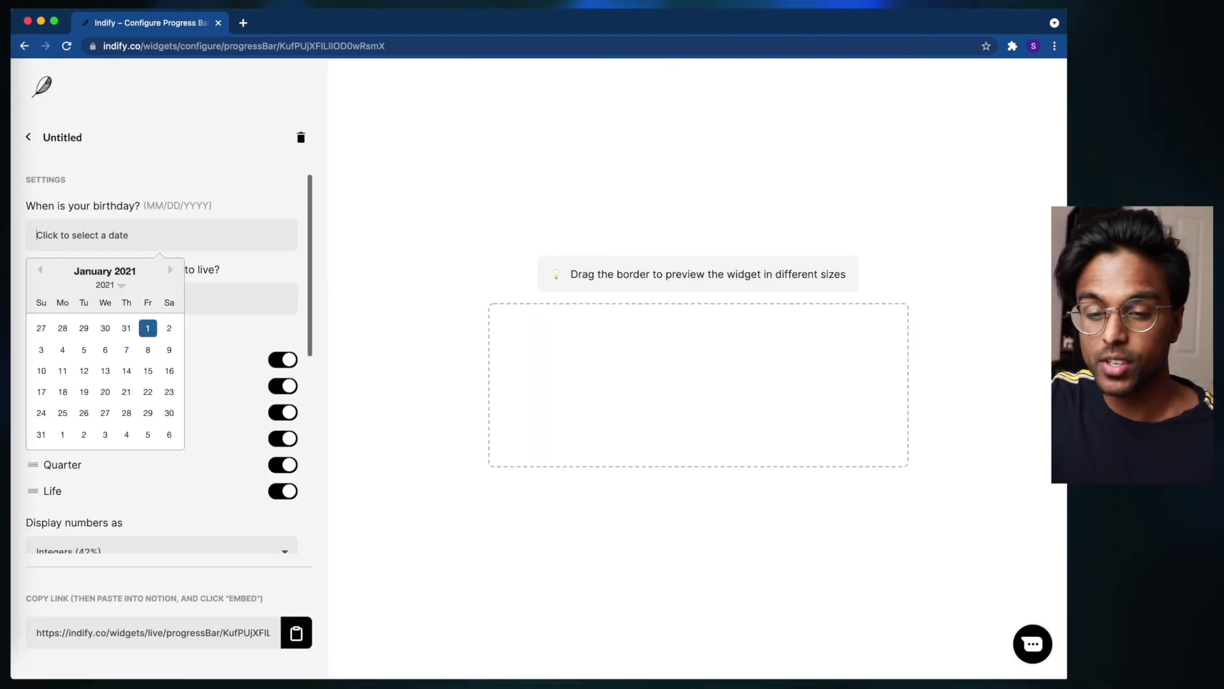
Set the widget birthday to 01/01/2000 and hide the Month, Week, Day and Quarter bars
text(01/)
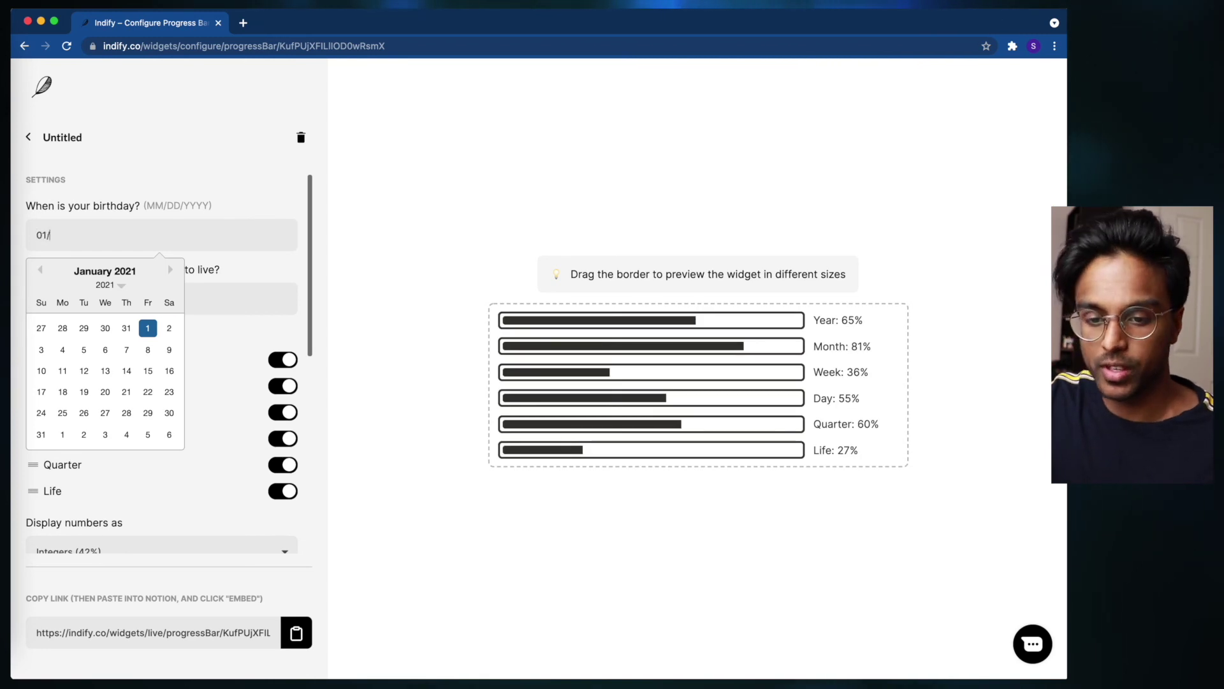
text(01)
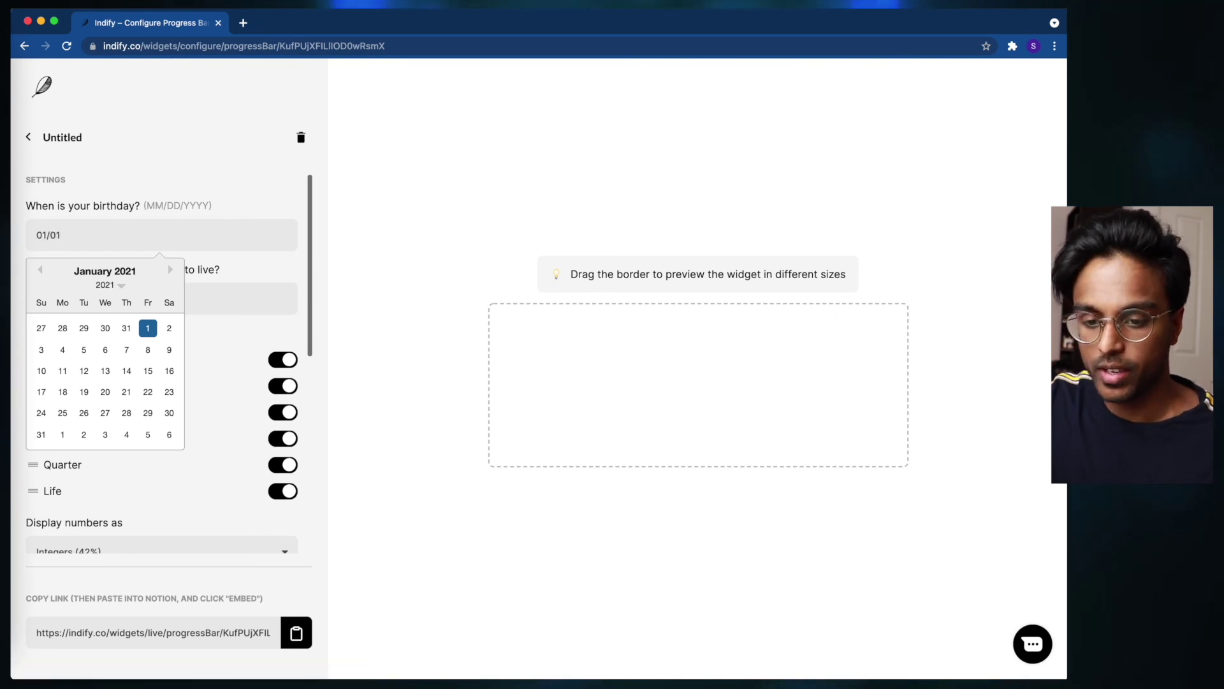
text(/2000)
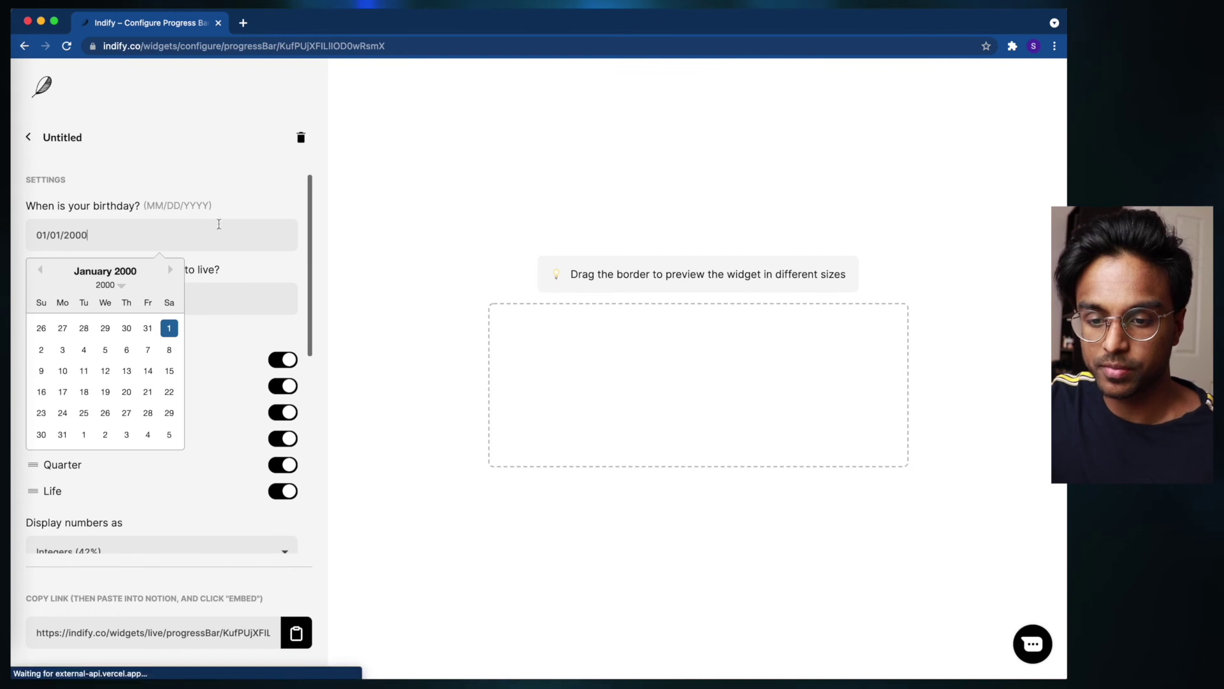
click(266, 164)
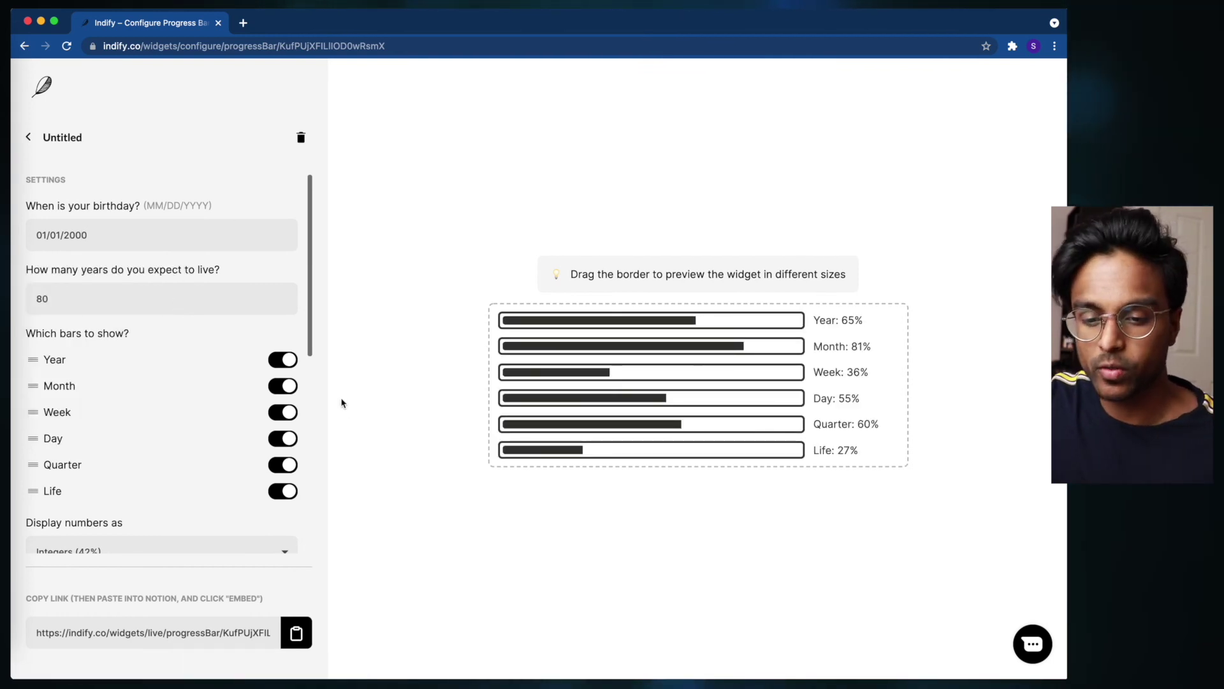
click(287, 388)
click(281, 413)
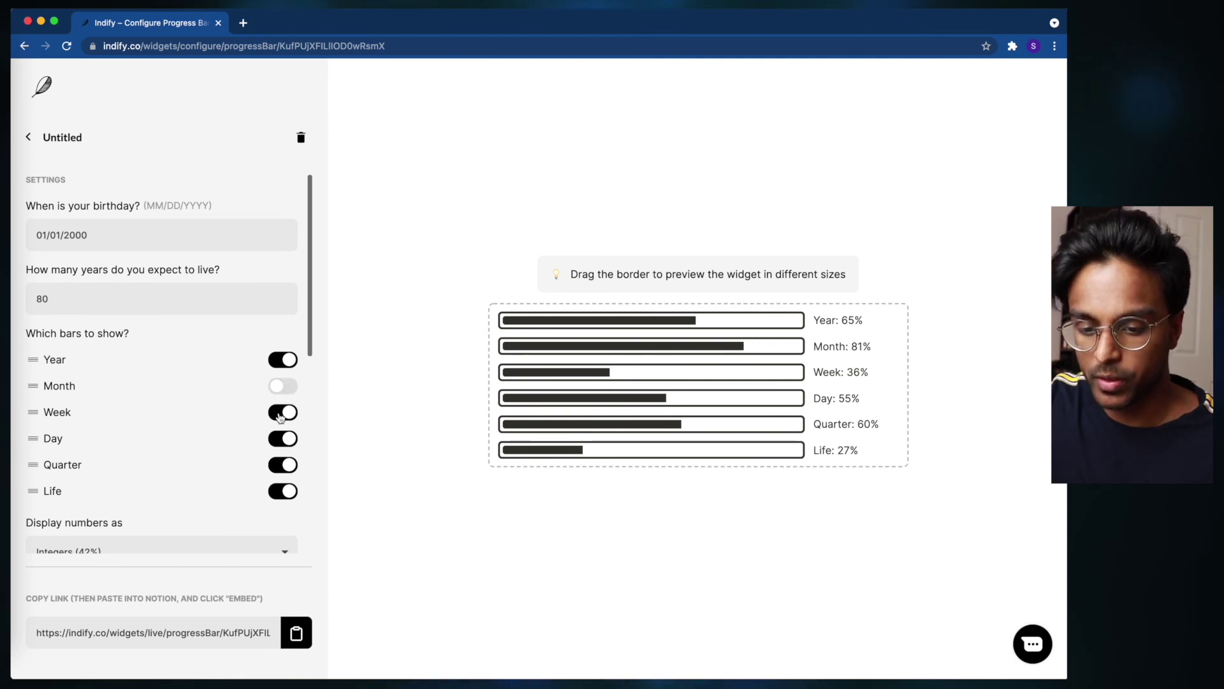
click(282, 440)
click(284, 465)
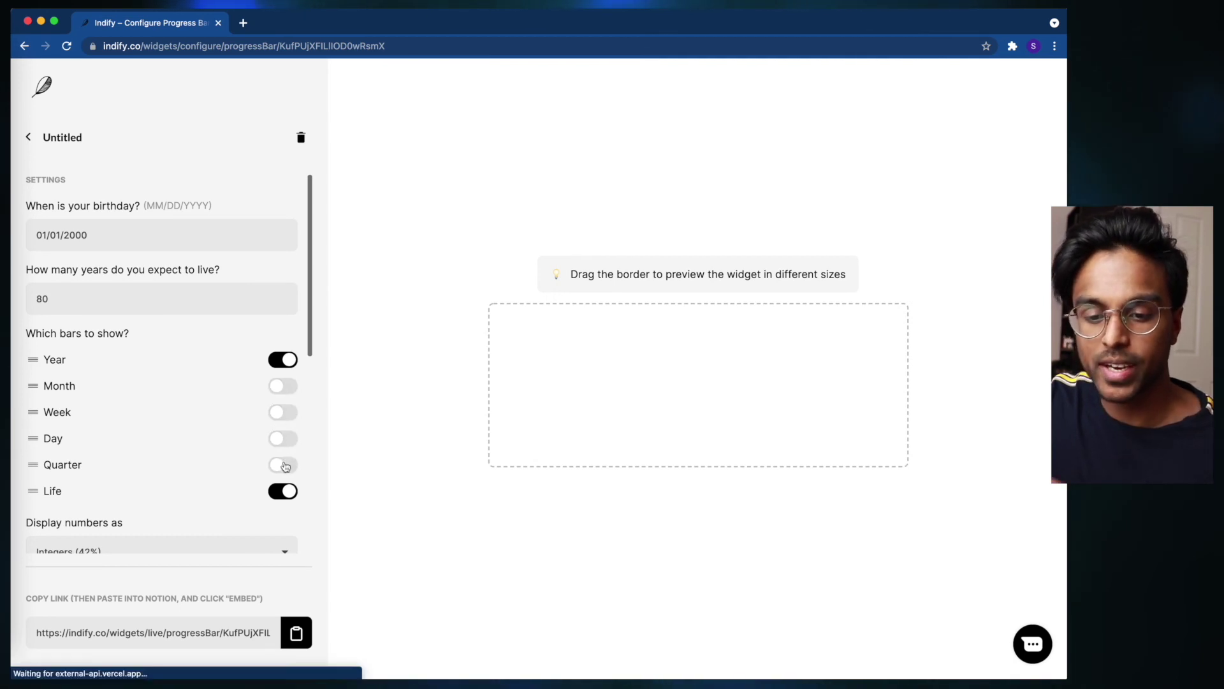
Turn on the widget's dark mode and copy its link
scroll(285, 466, down, 1)
scroll(284, 465, down, 5)
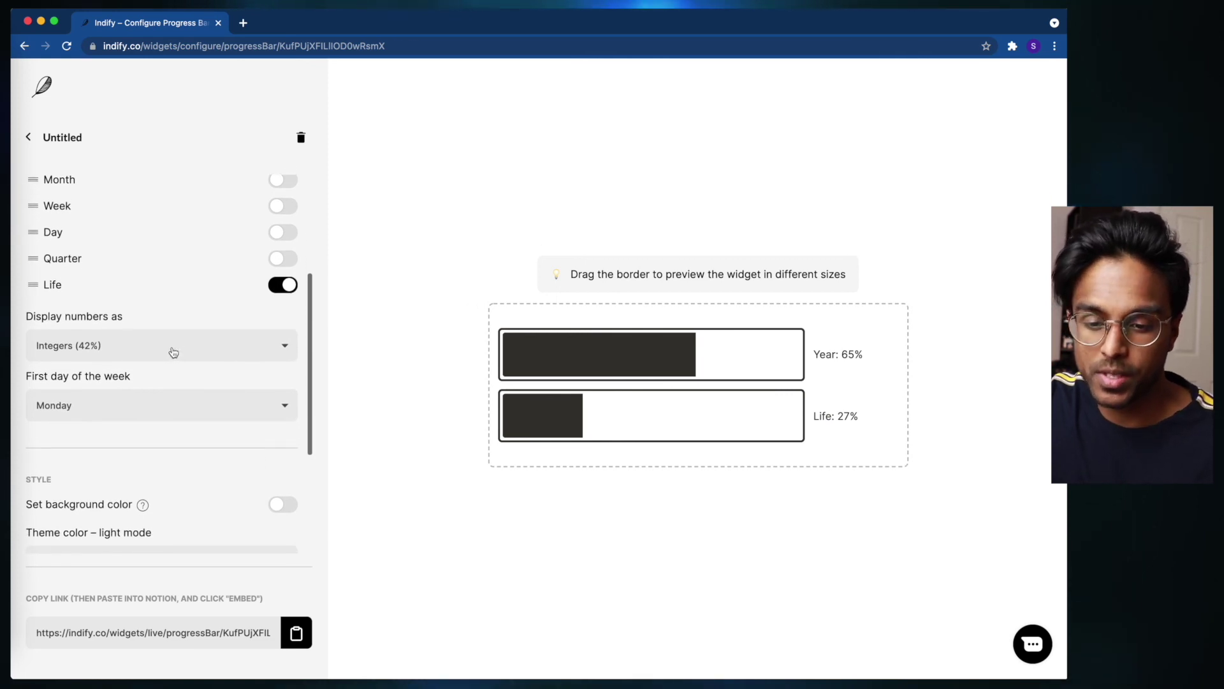
scroll(198, 408, down, 2)
scroll(239, 414, down, 4)
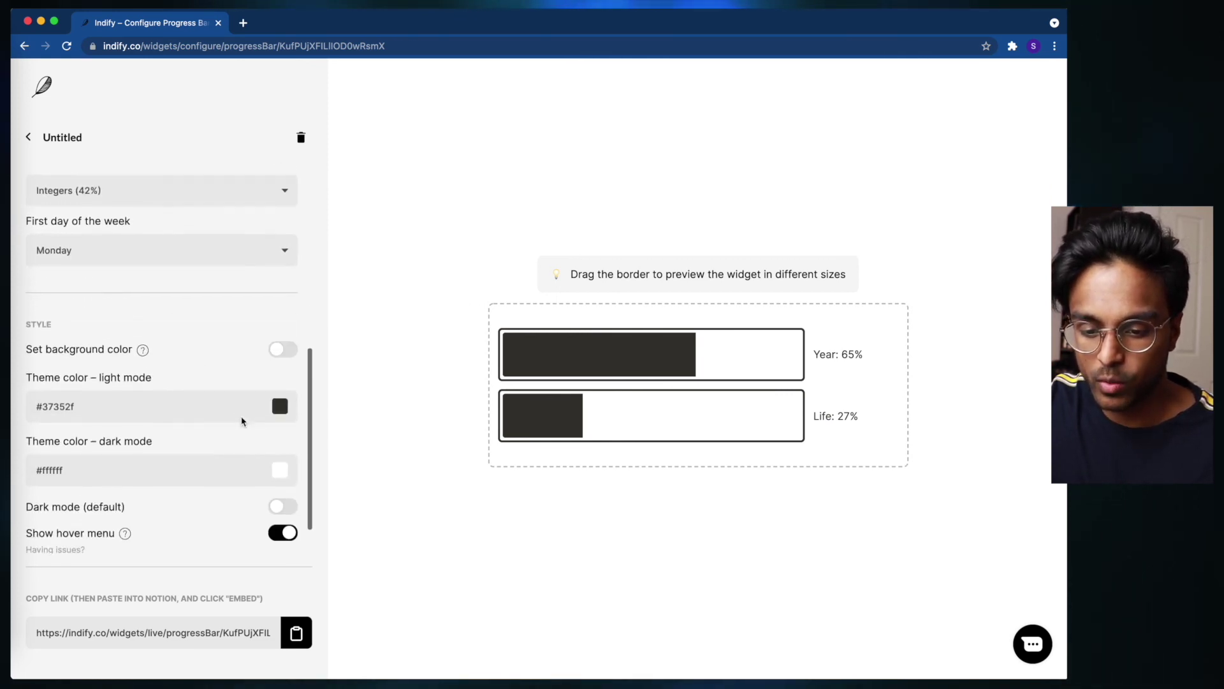
click(282, 458)
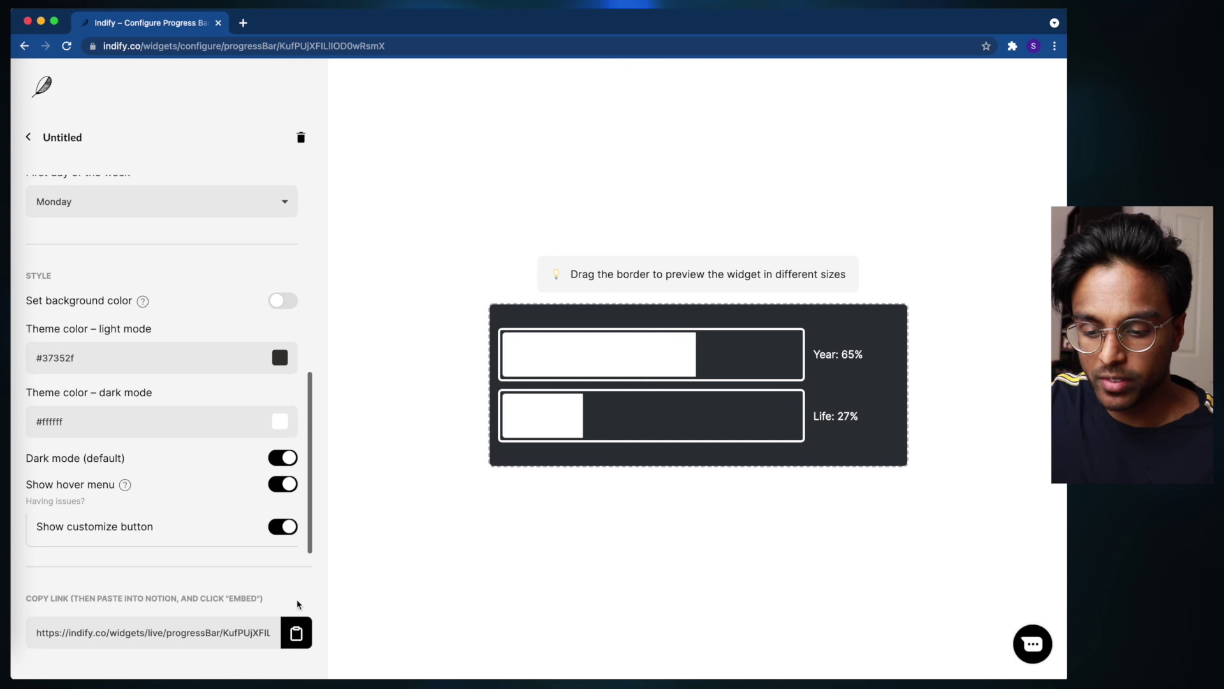
click(297, 633)
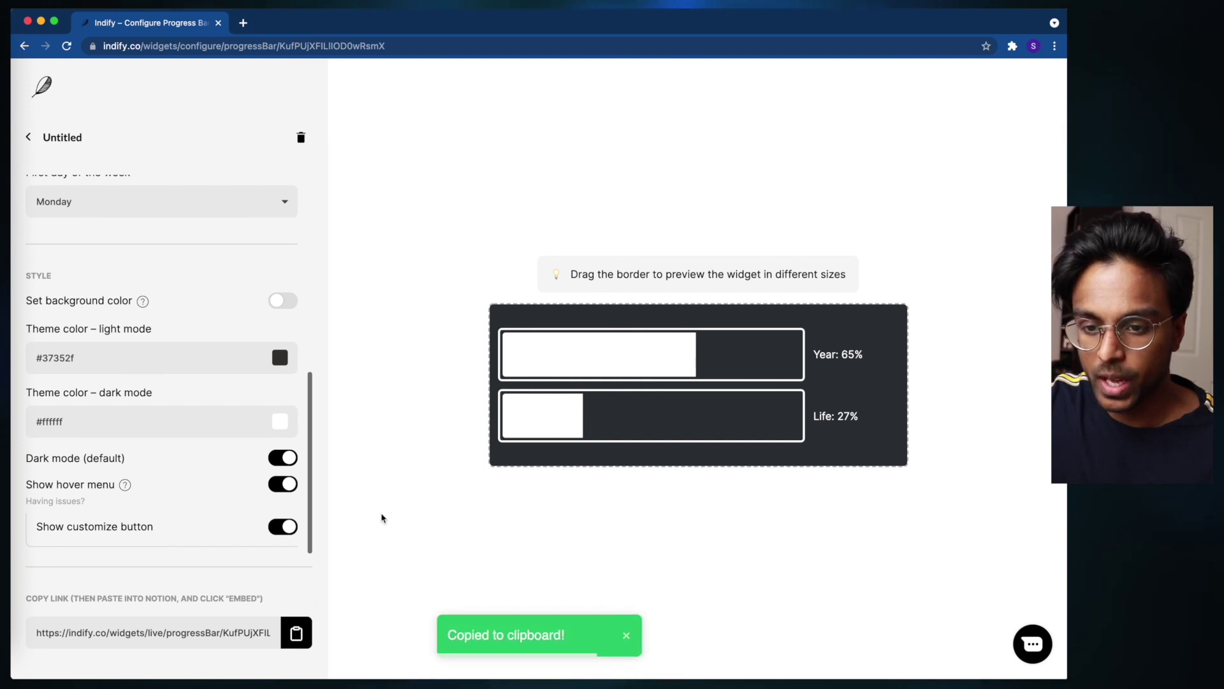
key(super+Tab)
Embed the copied Indify widget link below the quote callout using /embed
text(/)
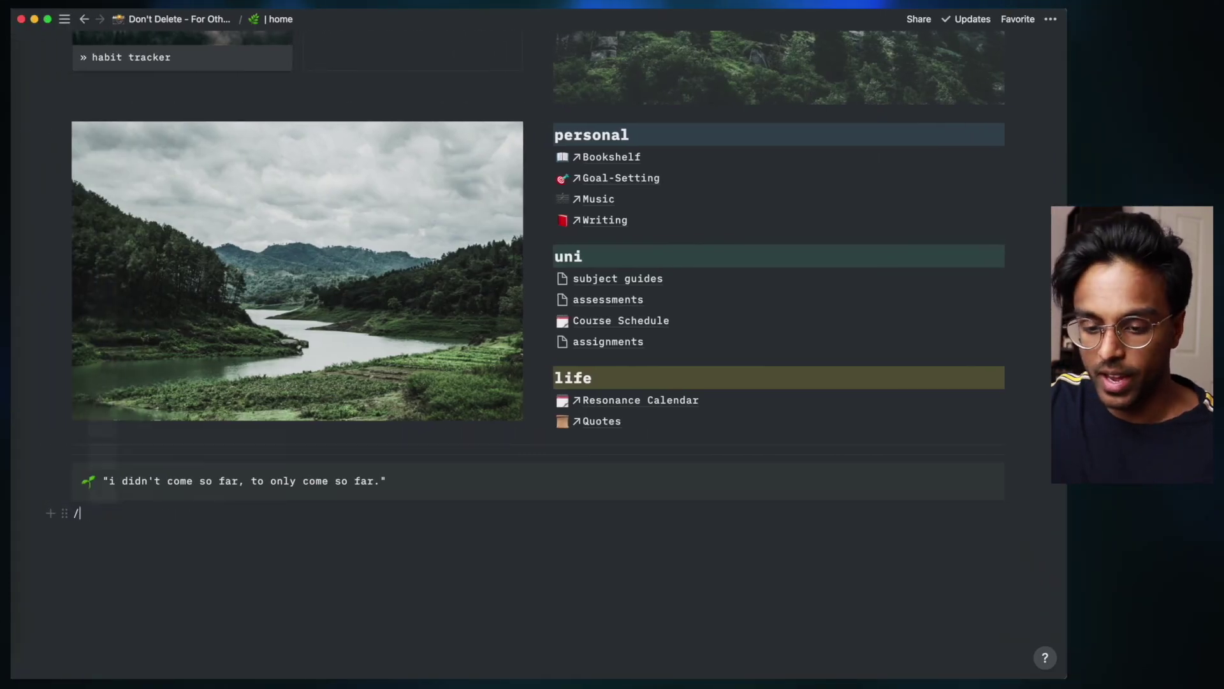
text(embed)
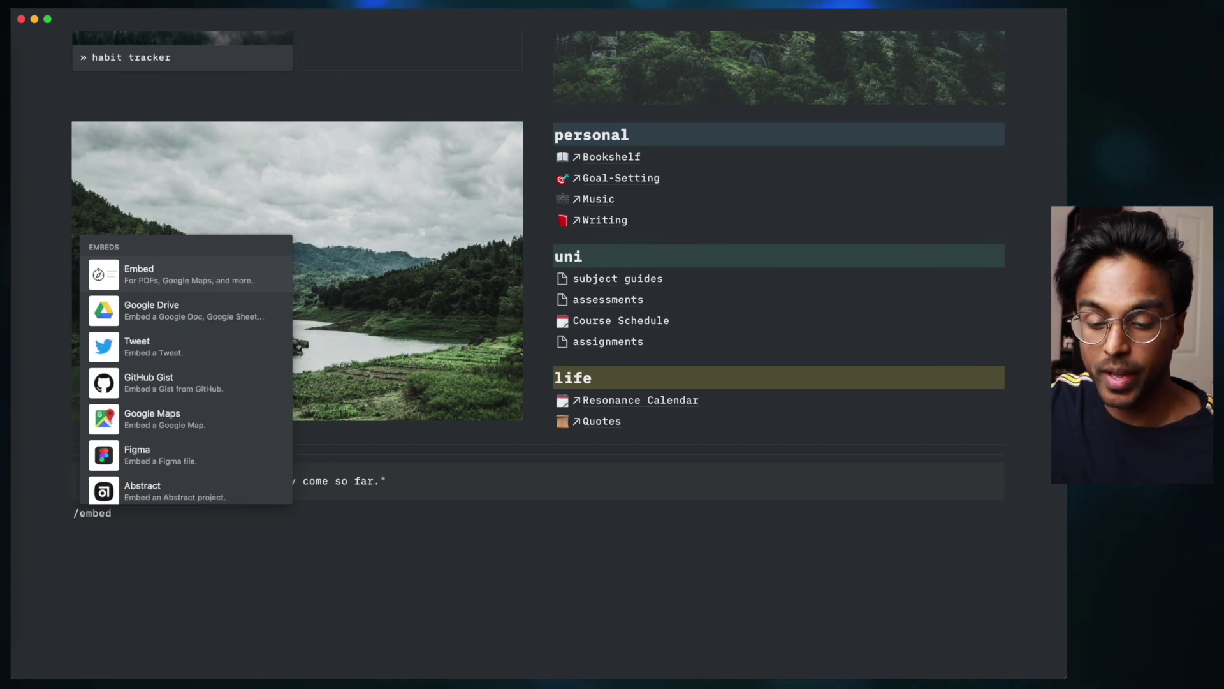
key(Return)
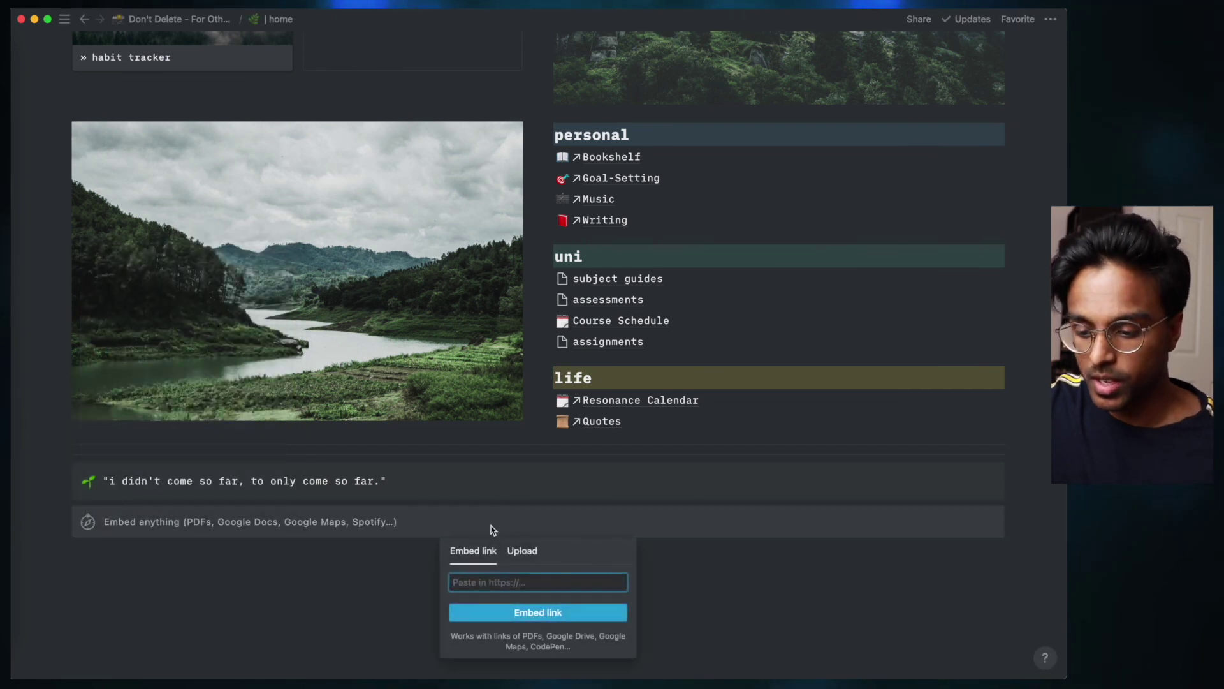
key(super+v)
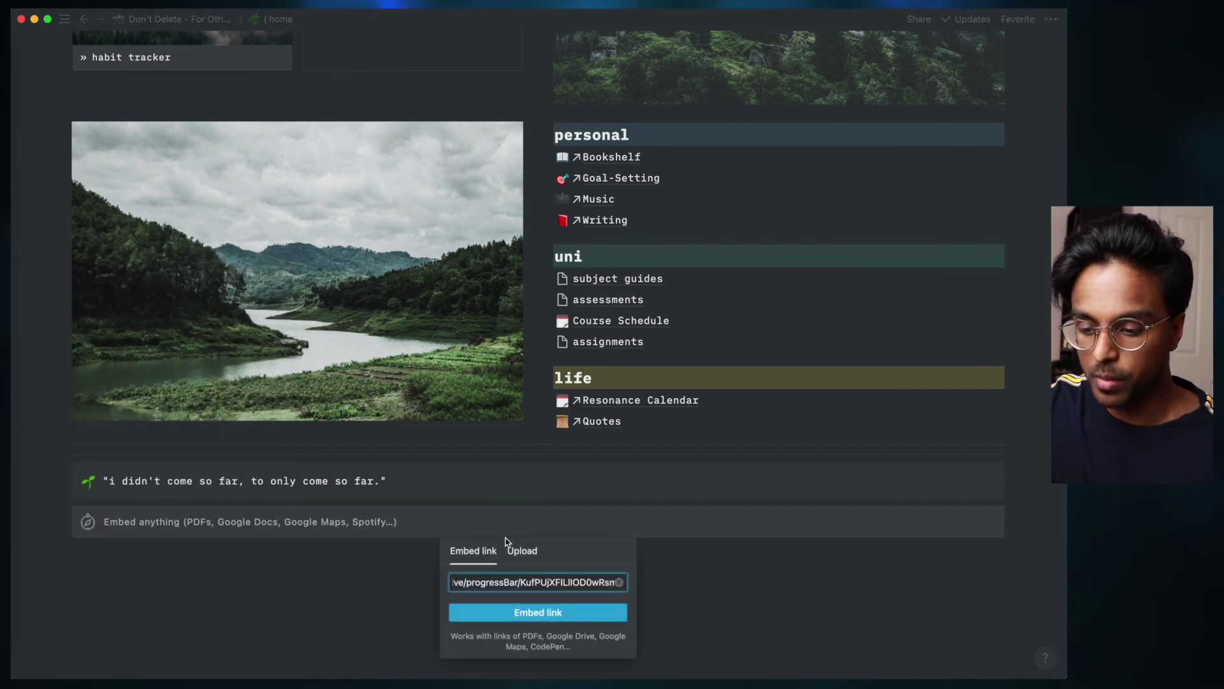
click(539, 614)
Widen the embed to the page width and shorten its height to fit the bars
scroll(637, 529, down, 3)
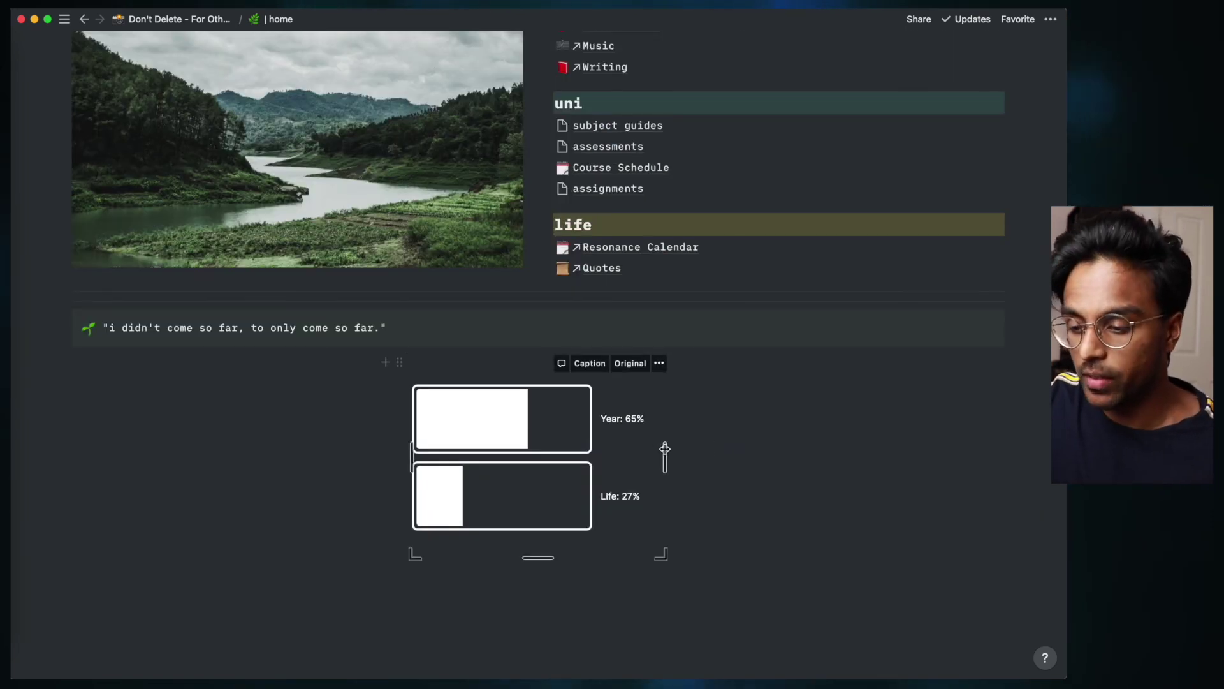
drag(661, 454, 1011, 435)
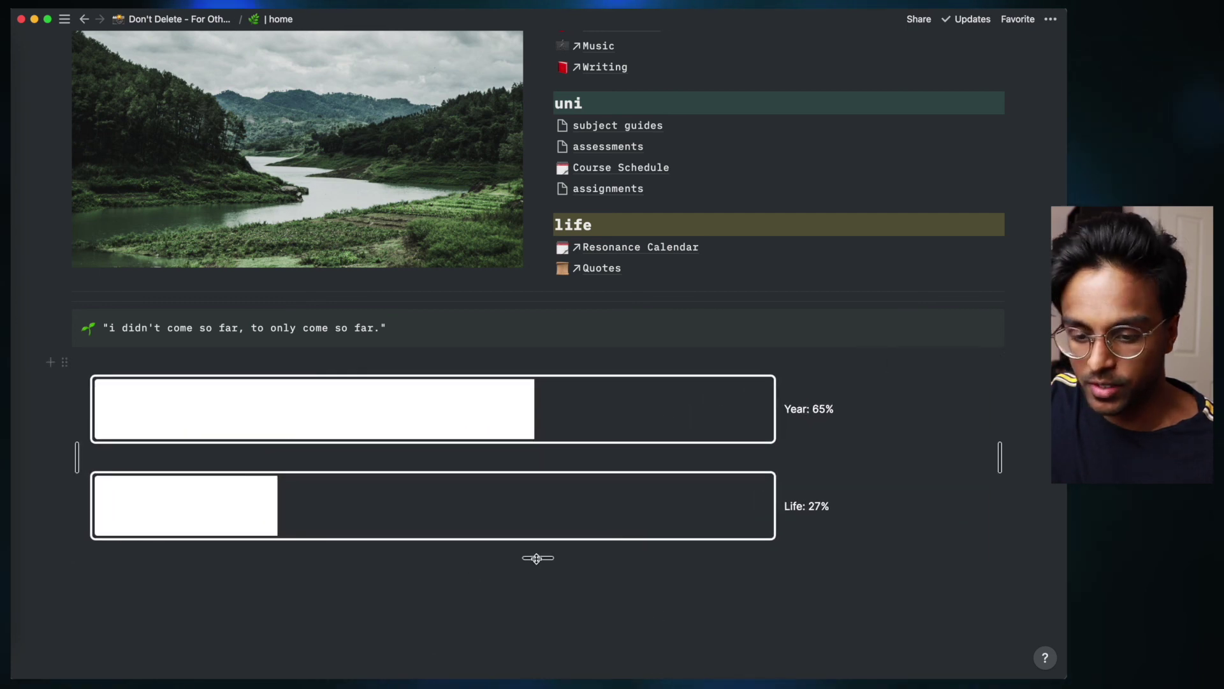
drag(537, 558, 547, 434)
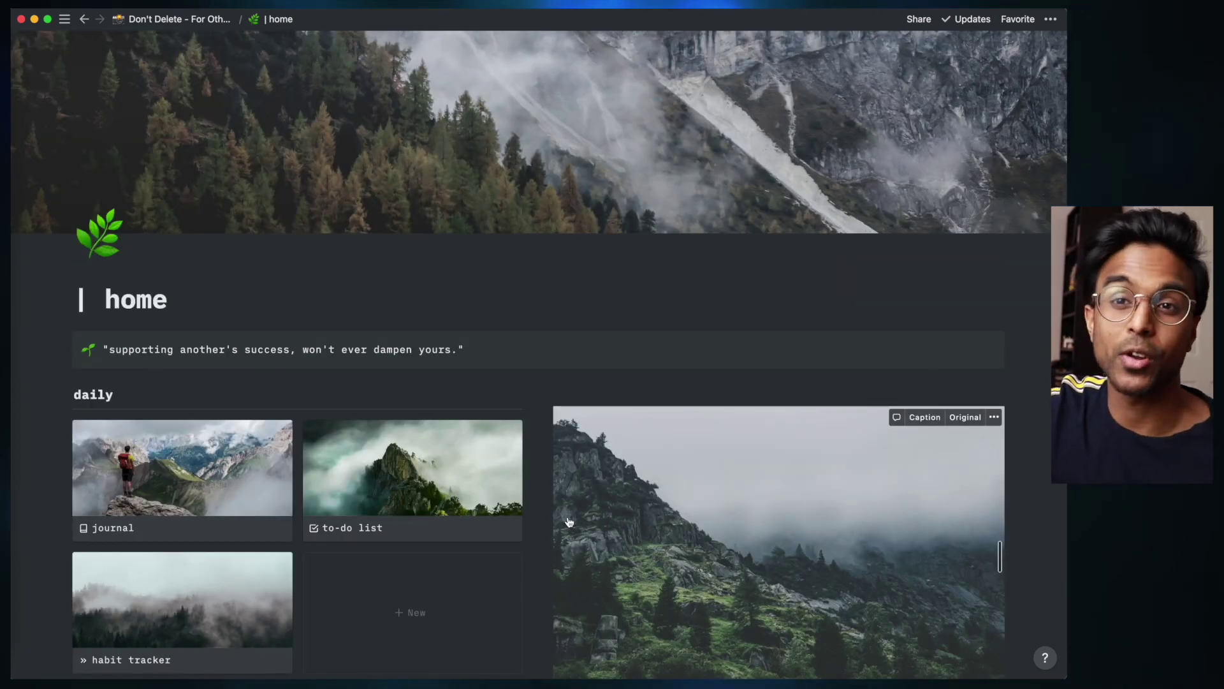
scroll(570, 521, down, 1)
scroll(569, 522, up, 1)
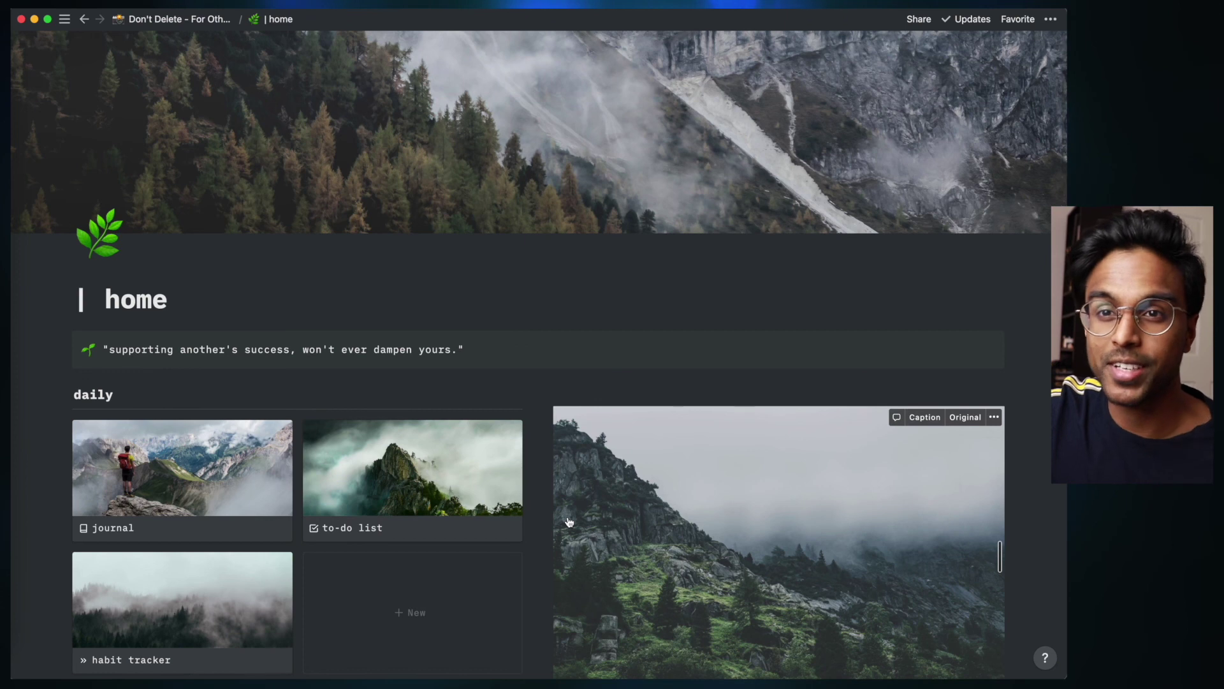
scroll(569, 522, down, 1)
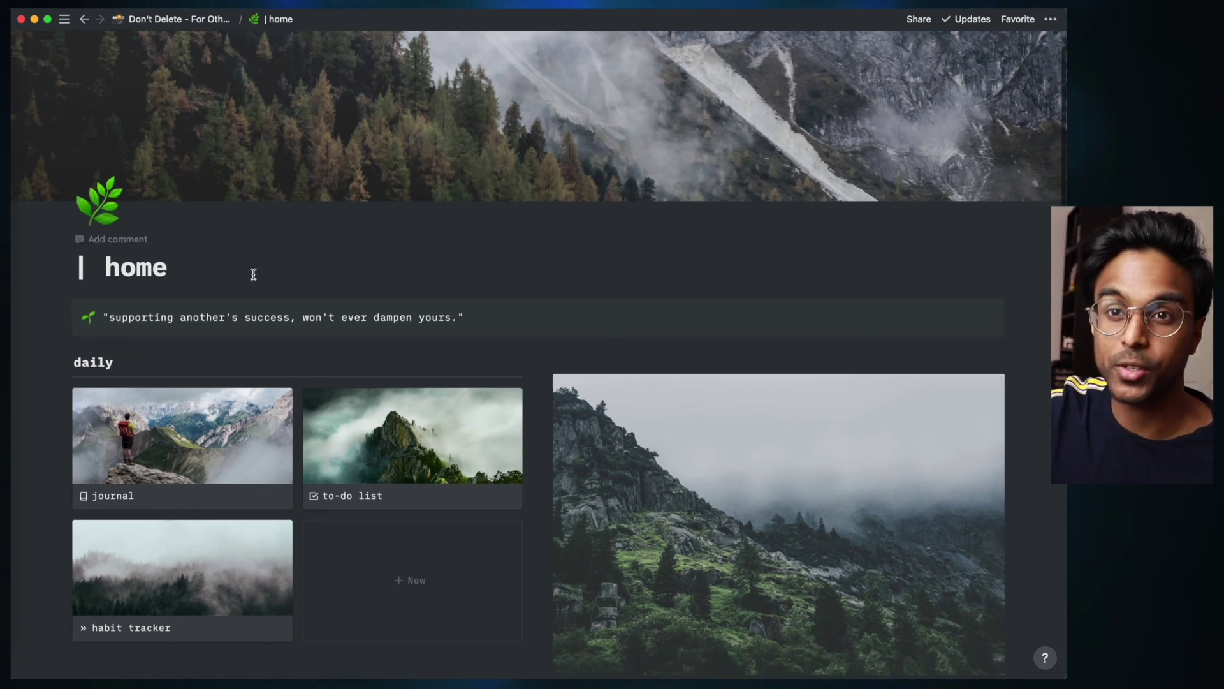
scroll(253, 274, down, 2)
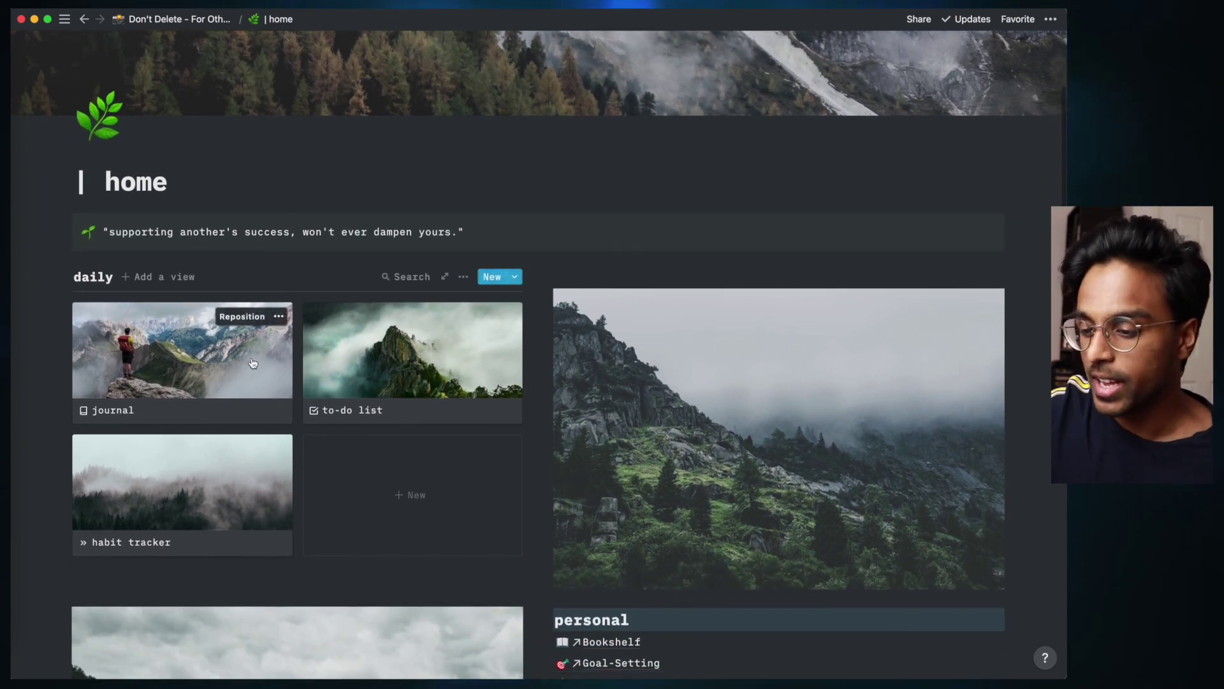
scroll(253, 363, down, 5)
scroll(646, 218, down, 5)
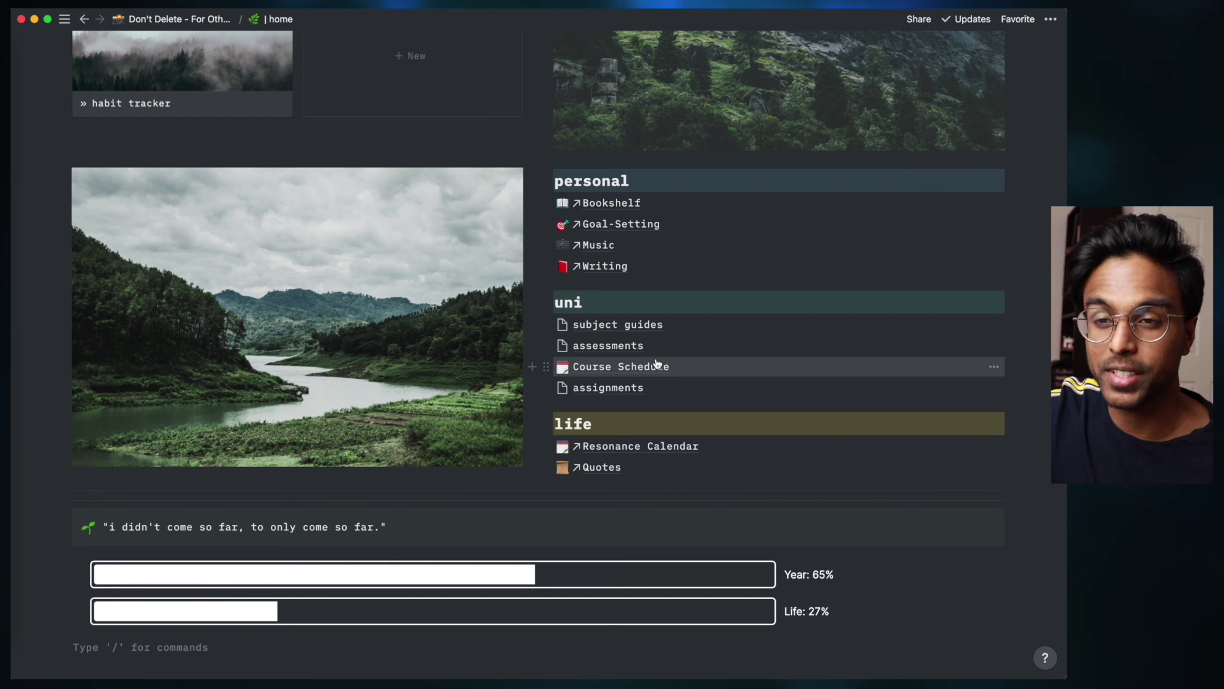
scroll(664, 395, up, 10)
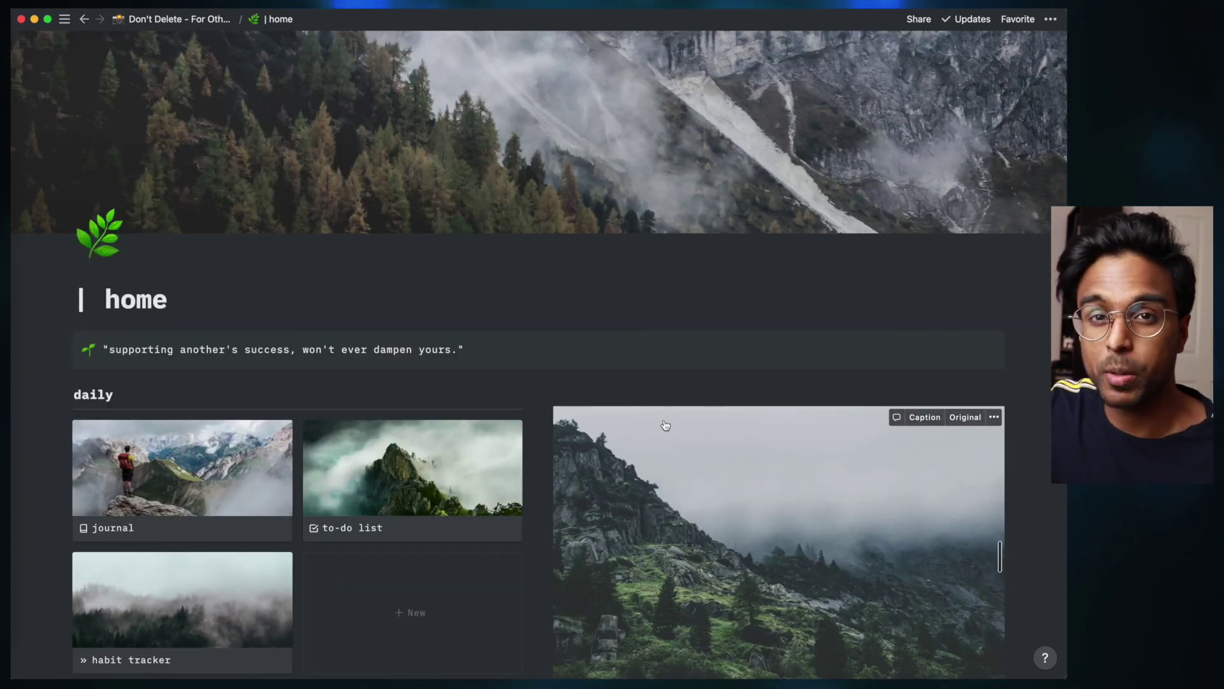
scroll(665, 425, down, 2)
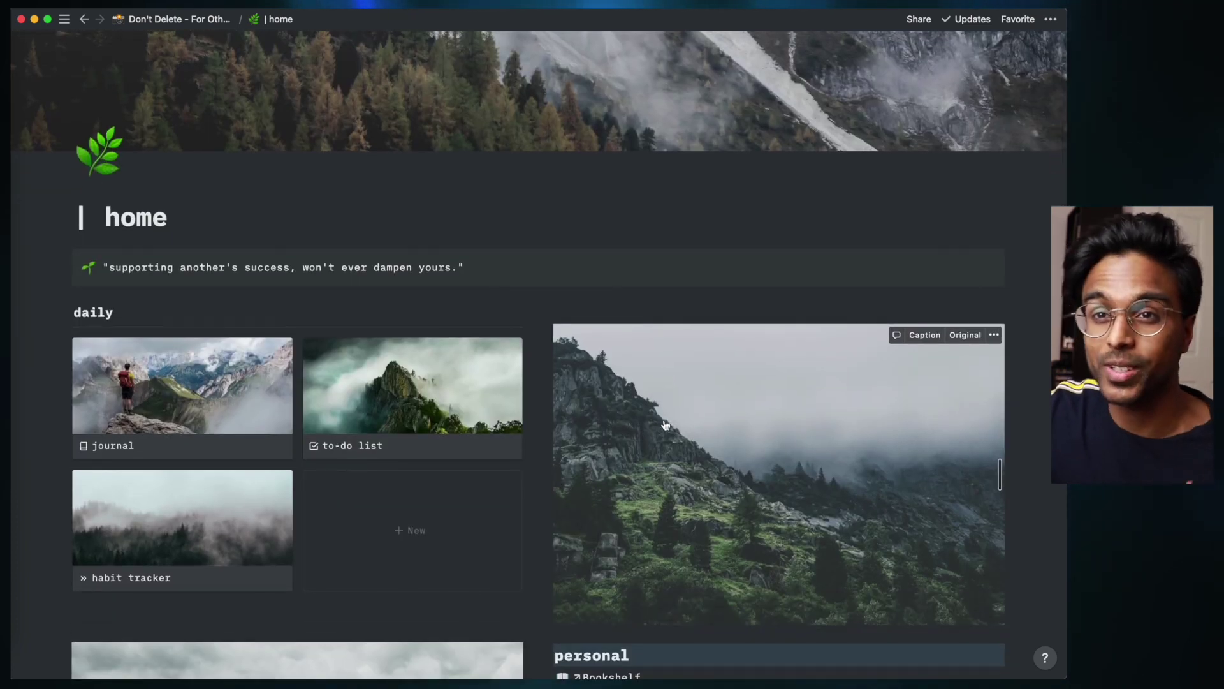
scroll(665, 425, down, 1)
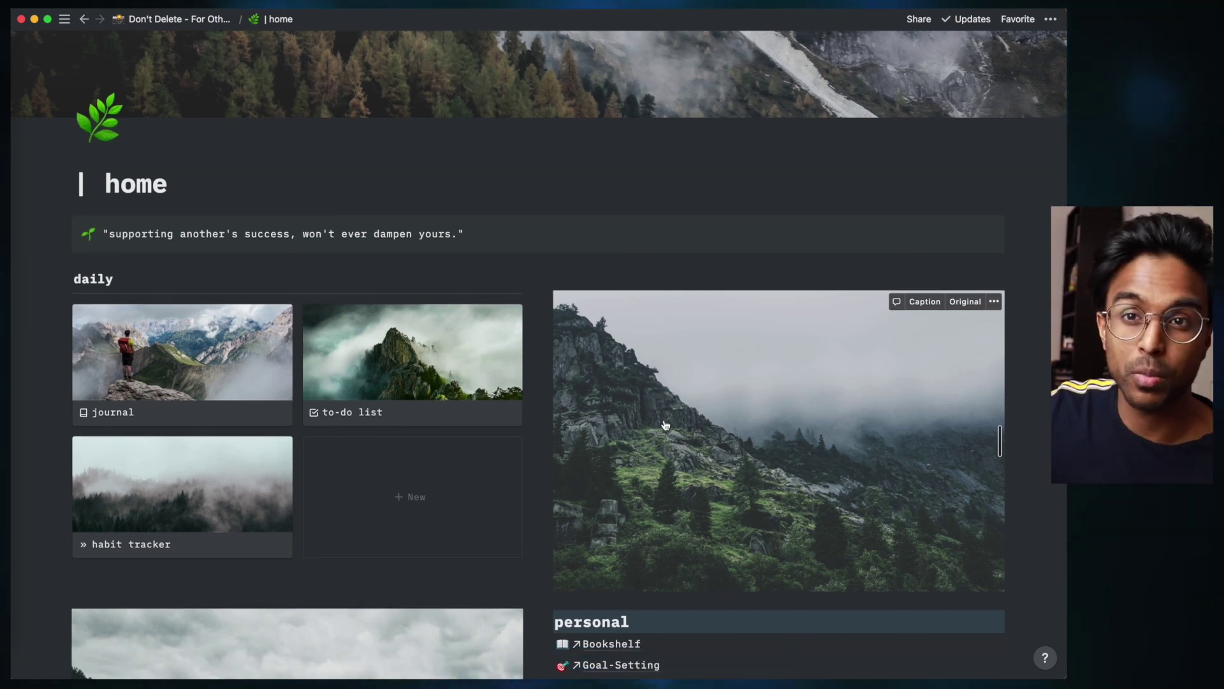
scroll(665, 425, down, 3)
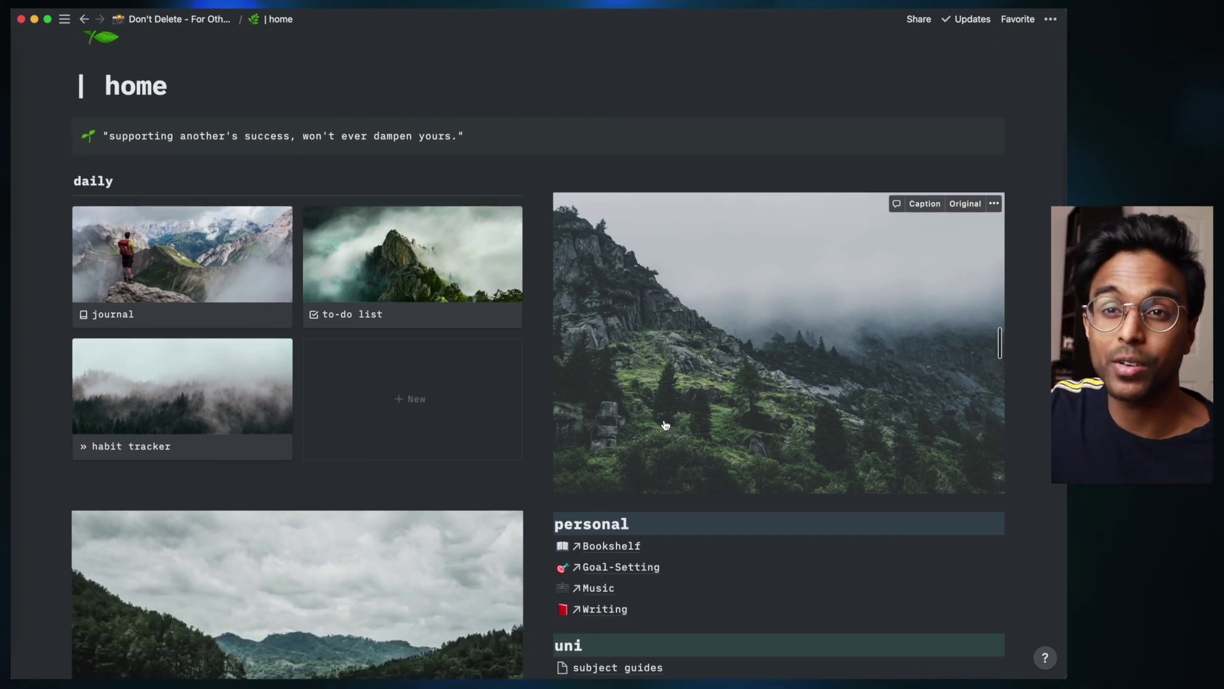